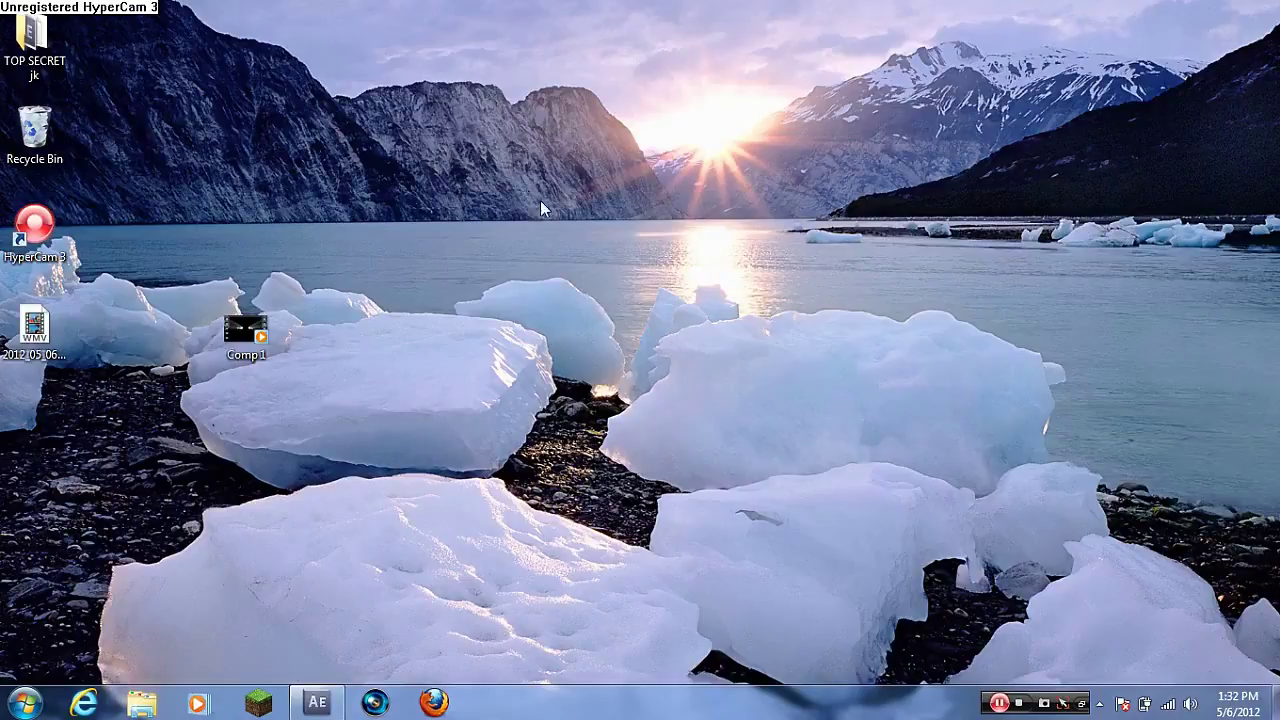
# - Play the rendered Comp 1 video full screen from the desktop and close the player
pyautogui.doubleClick(251, 340)
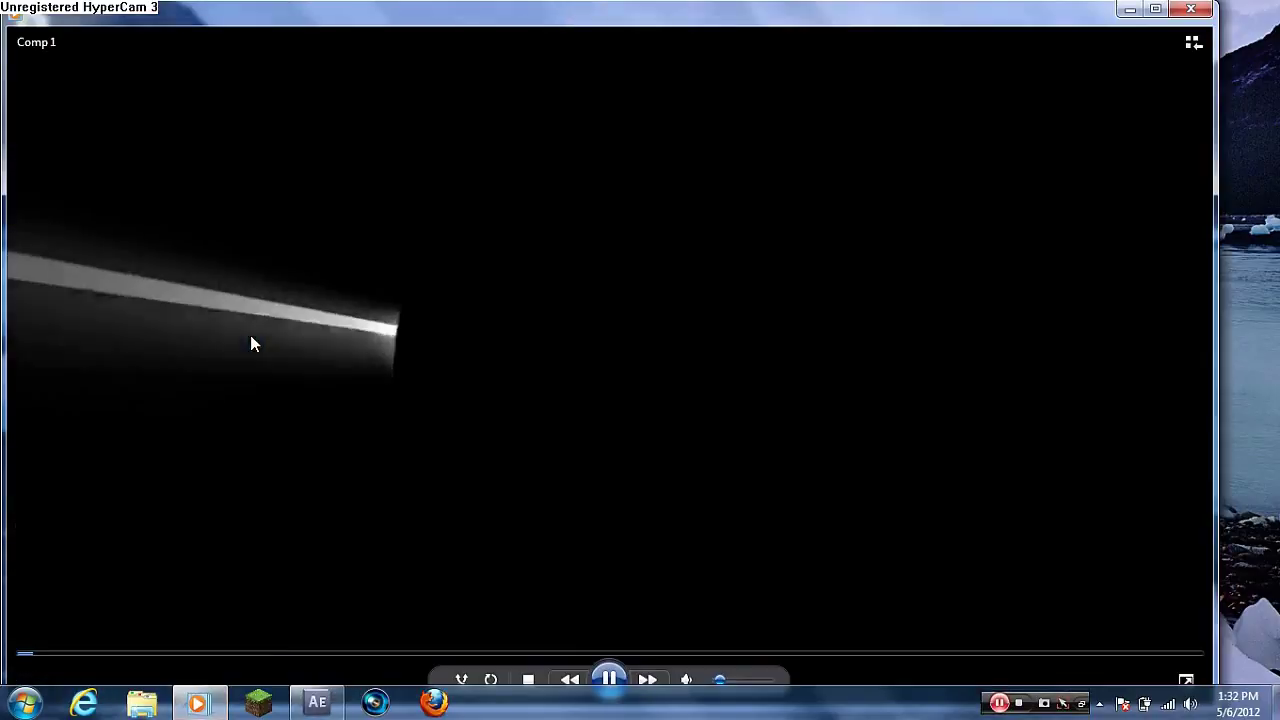
pyautogui.doubleClick(806, 267)
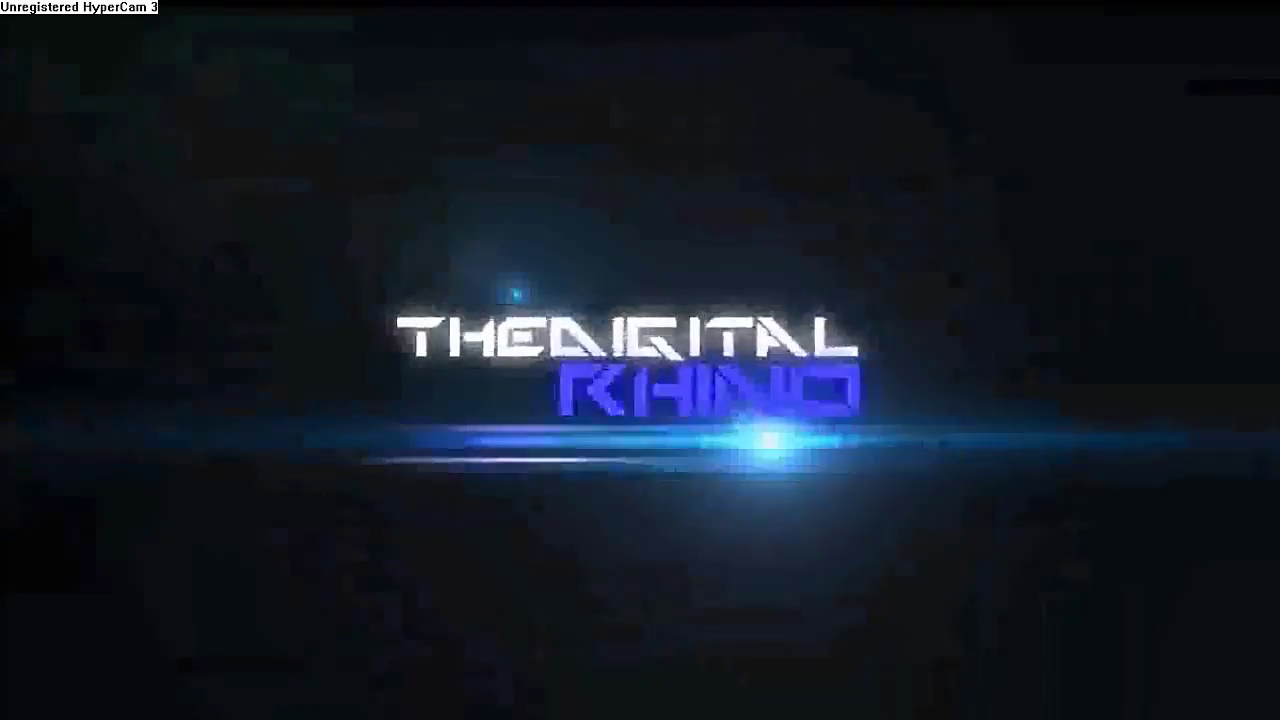
pyautogui.moveTo(628, 354)
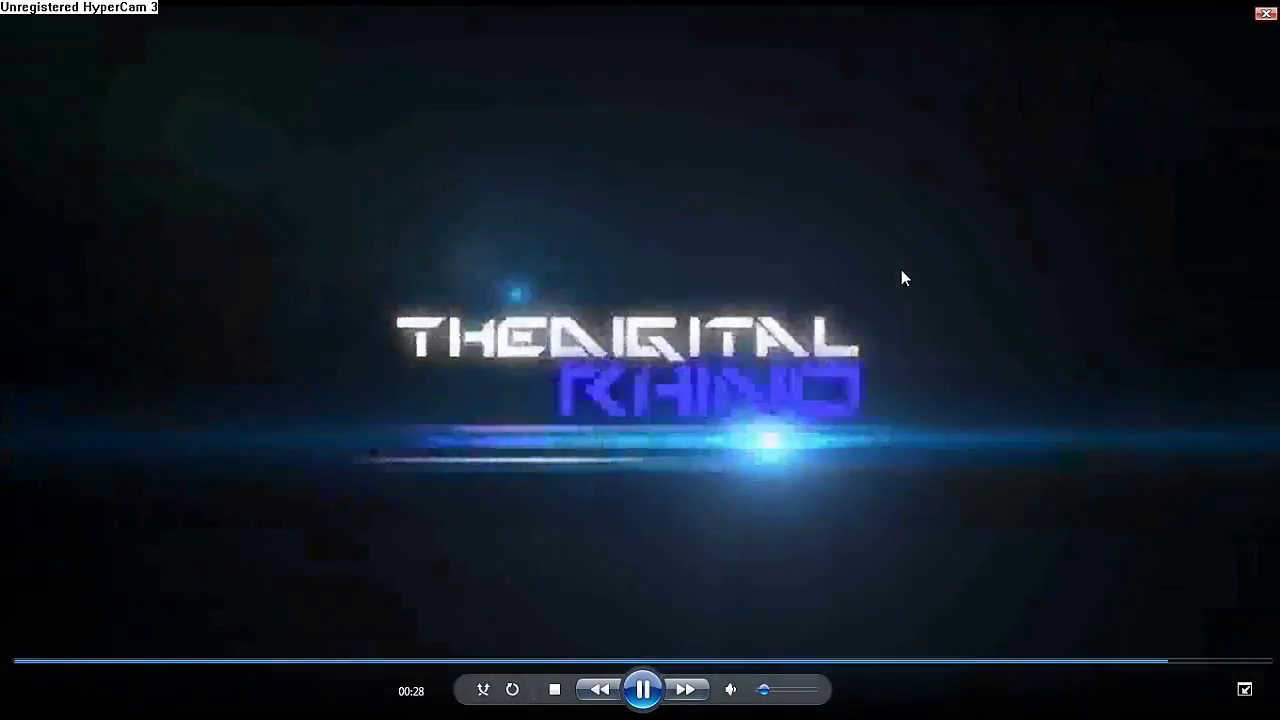
pyautogui.doubleClick(902, 277)
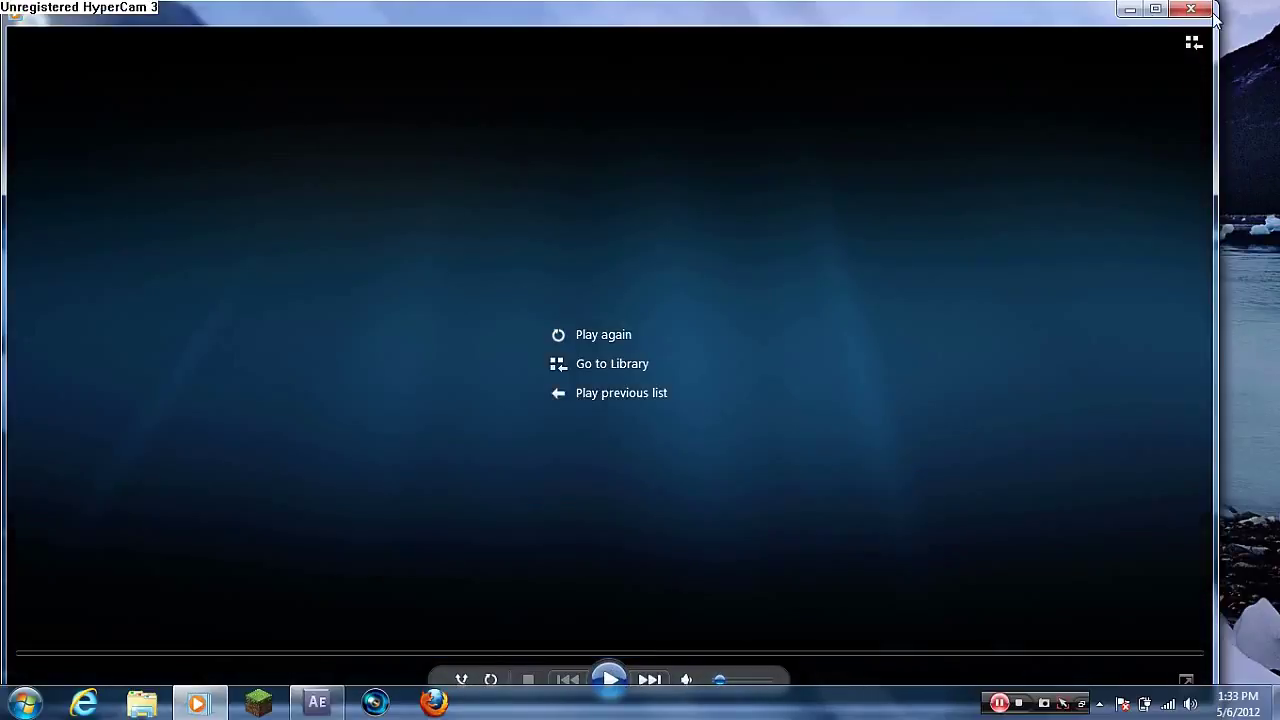
pyautogui.click(1200, 10)
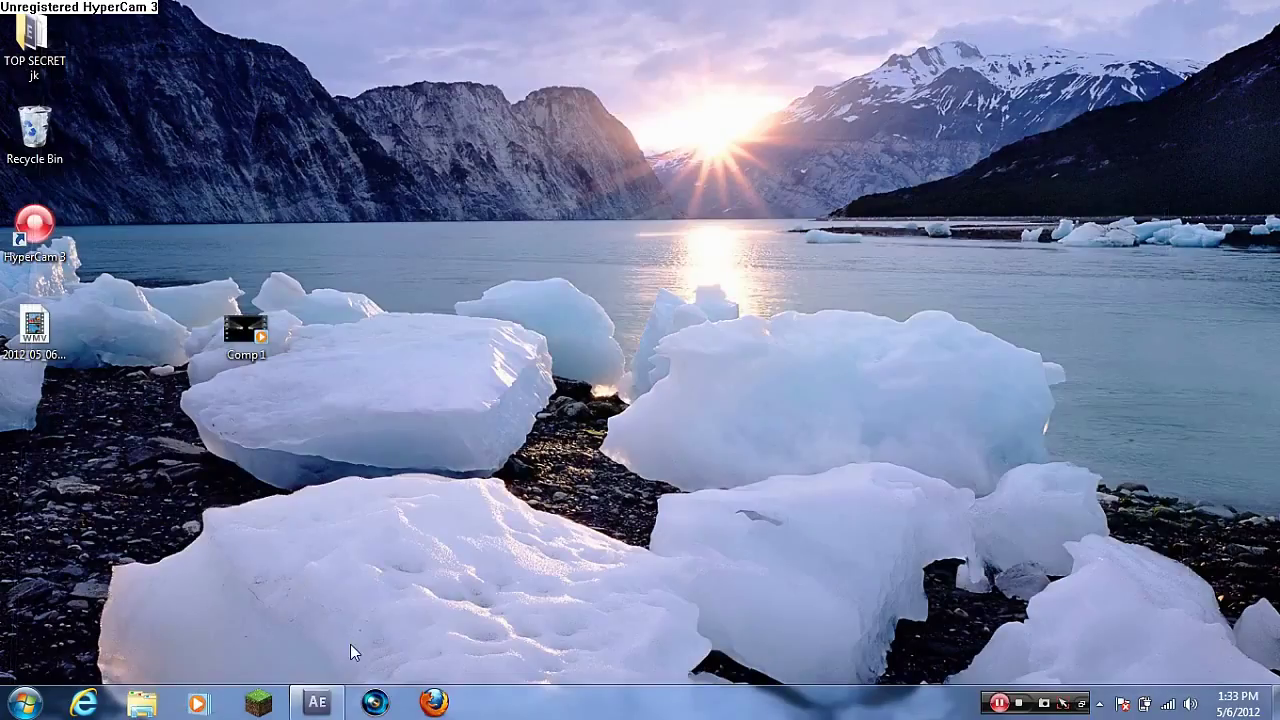
# - Switch to After Effects and close the render queue to reveal the empty timeline
pyautogui.click(317, 703)
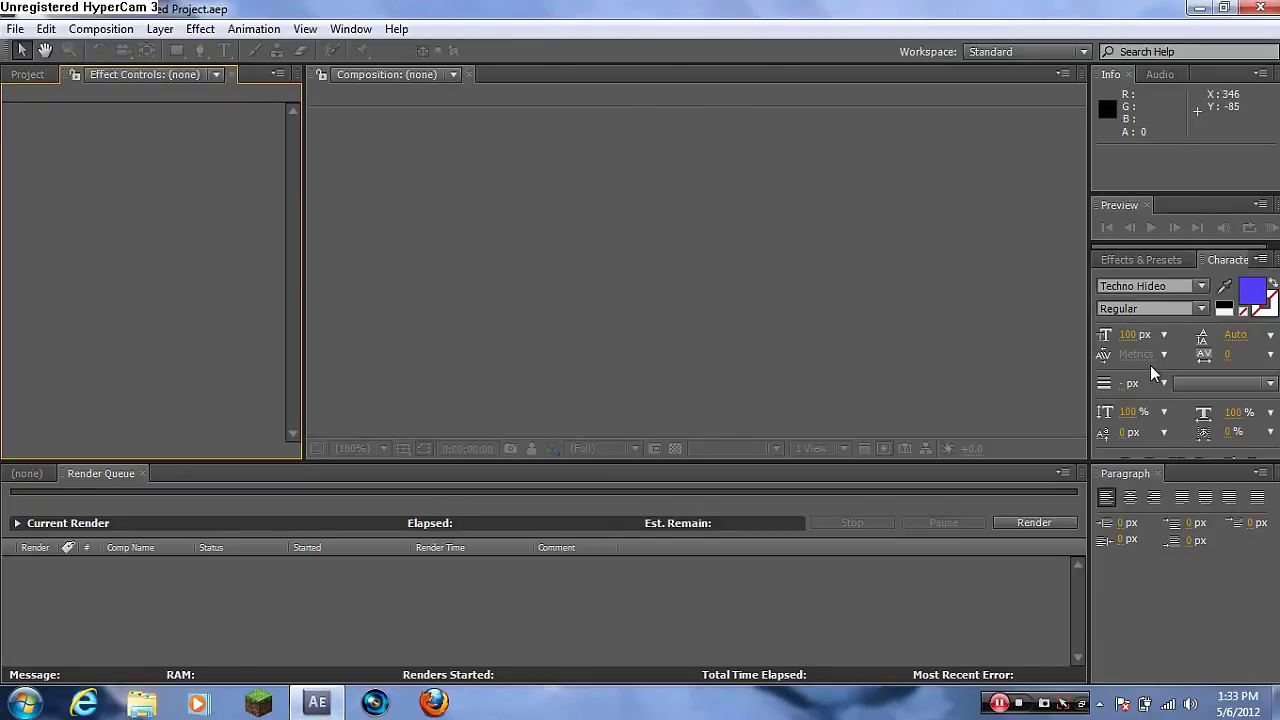
pyautogui.click(1143, 261)
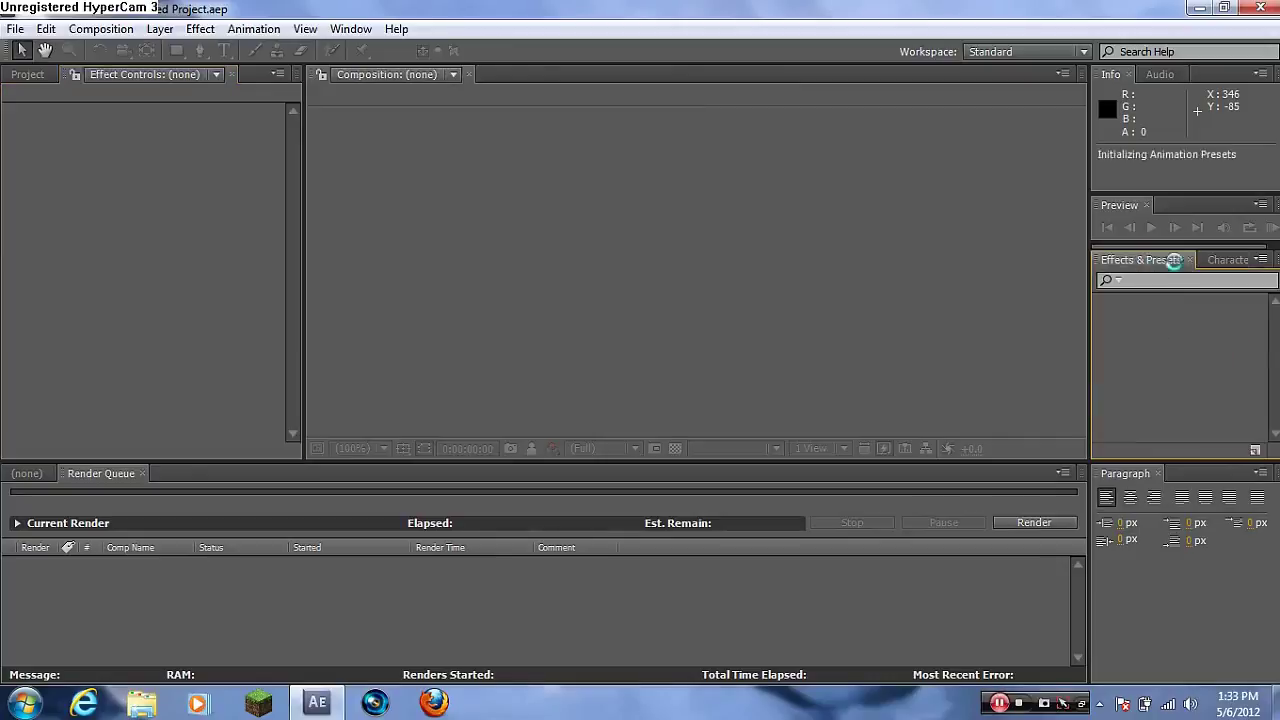
pyautogui.click(1236, 262)
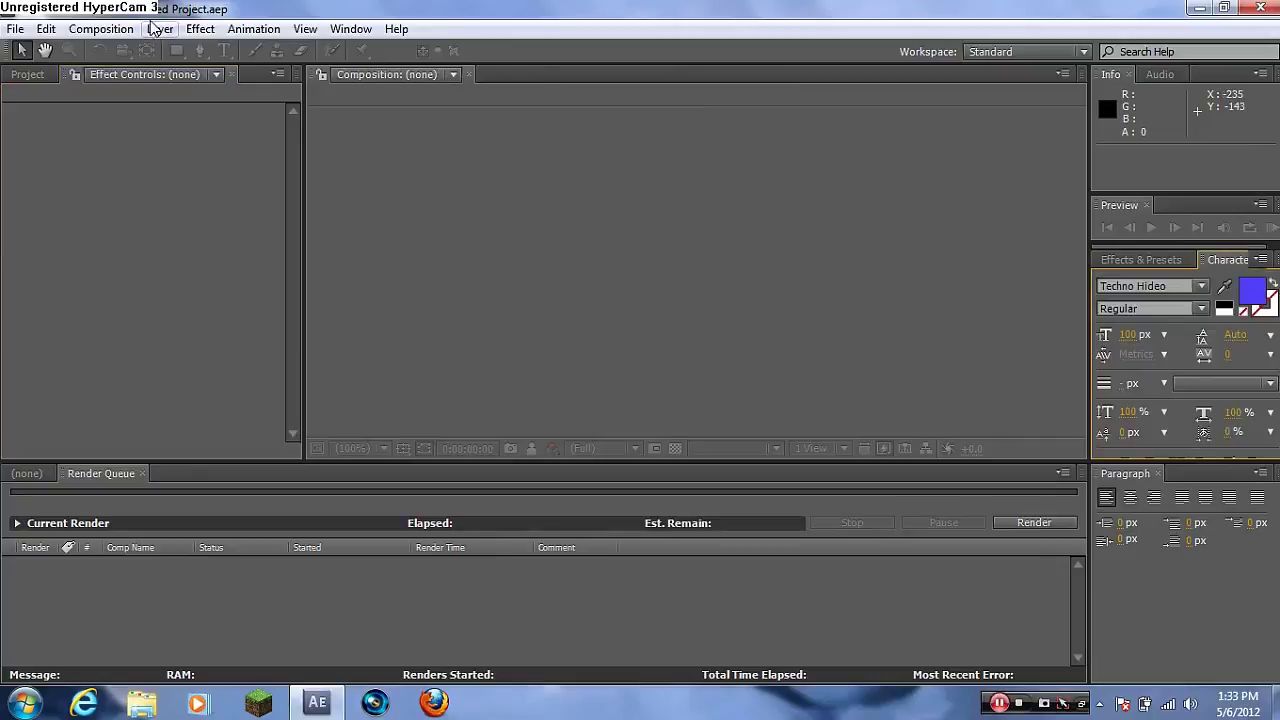
pyautogui.click(305, 29)
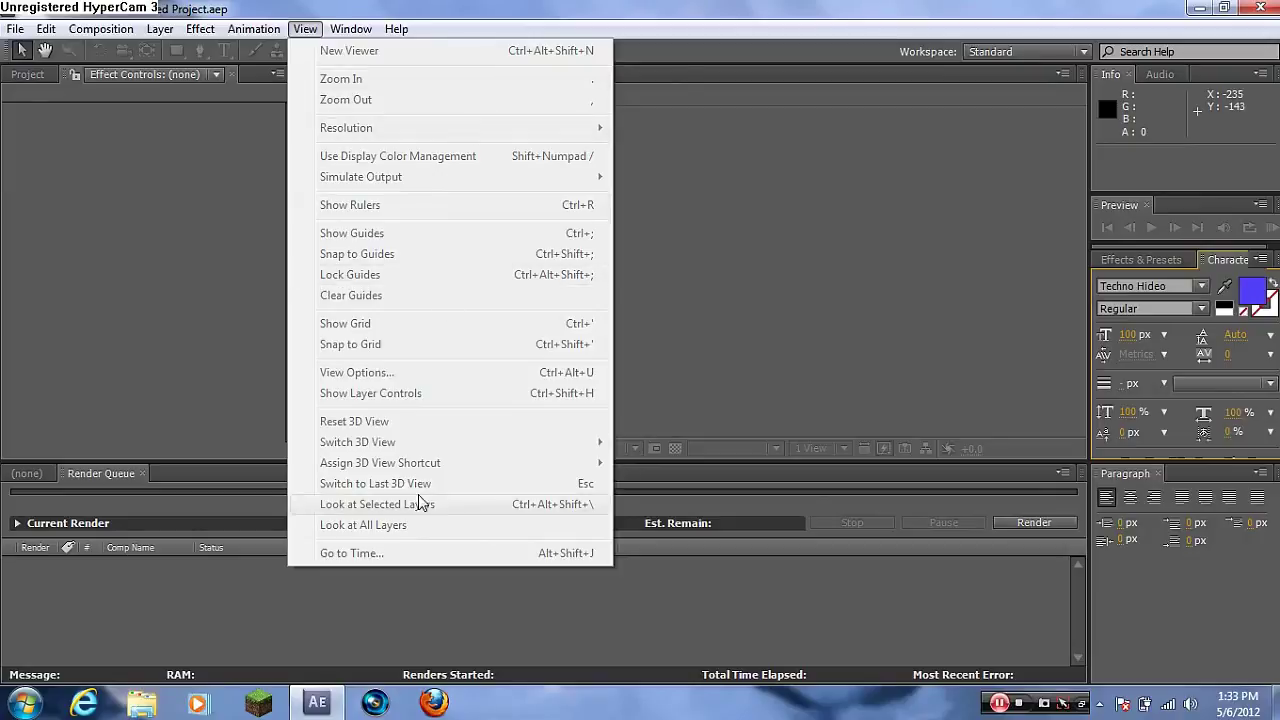
pyautogui.click(191, 623)
pyautogui.click(142, 474)
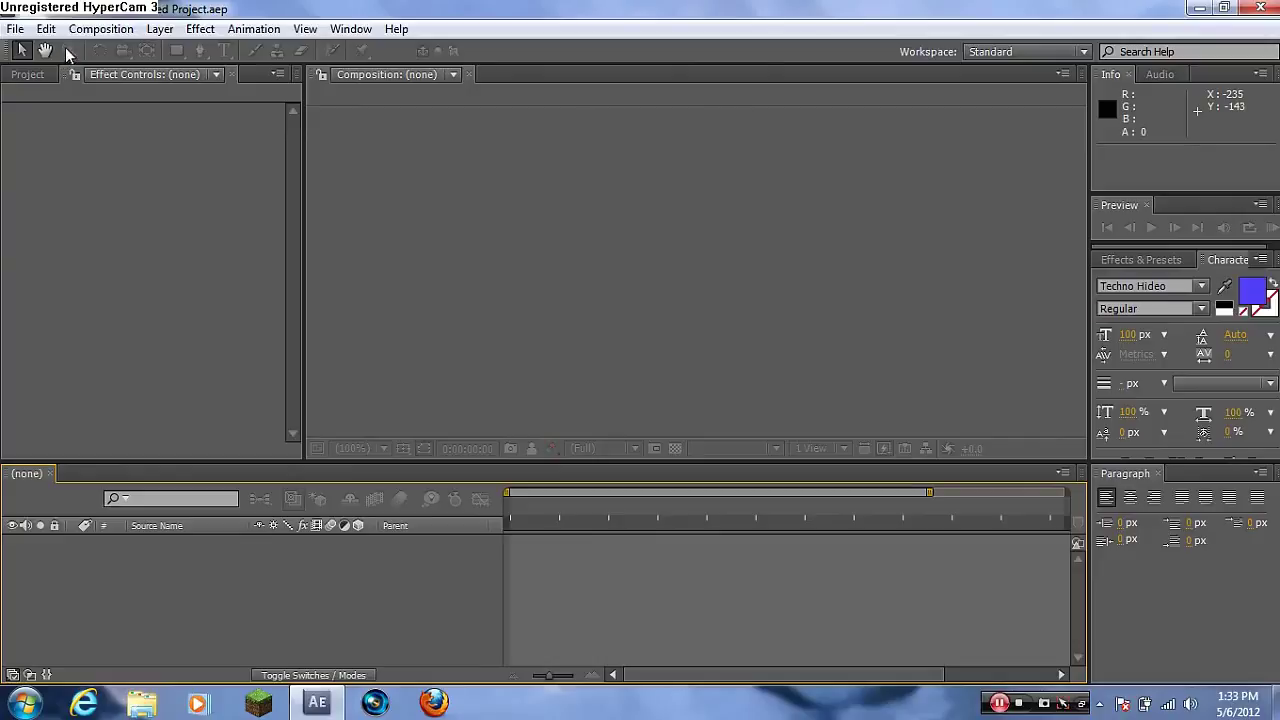
# - Create a composition named Comp 1 at 1280 x 720, 59.94 fps, 30 seconds long, with a black background
pyautogui.click(100, 28)
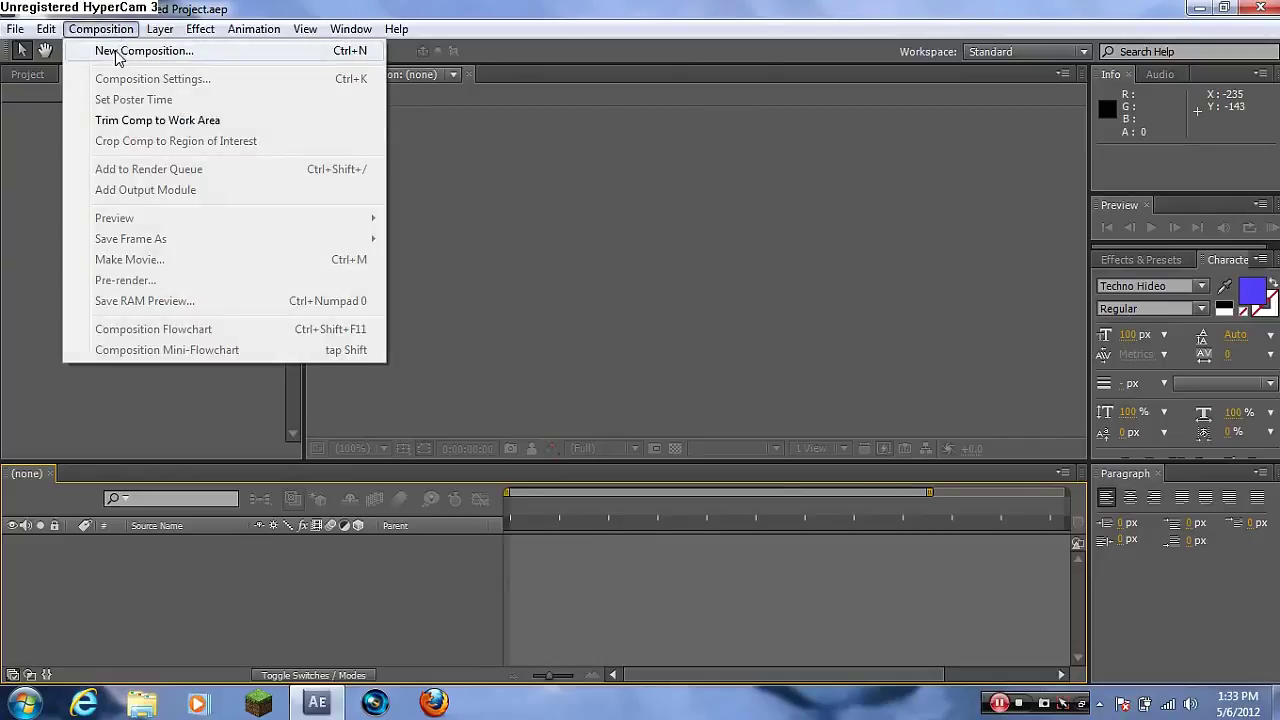
pyautogui.click(115, 51)
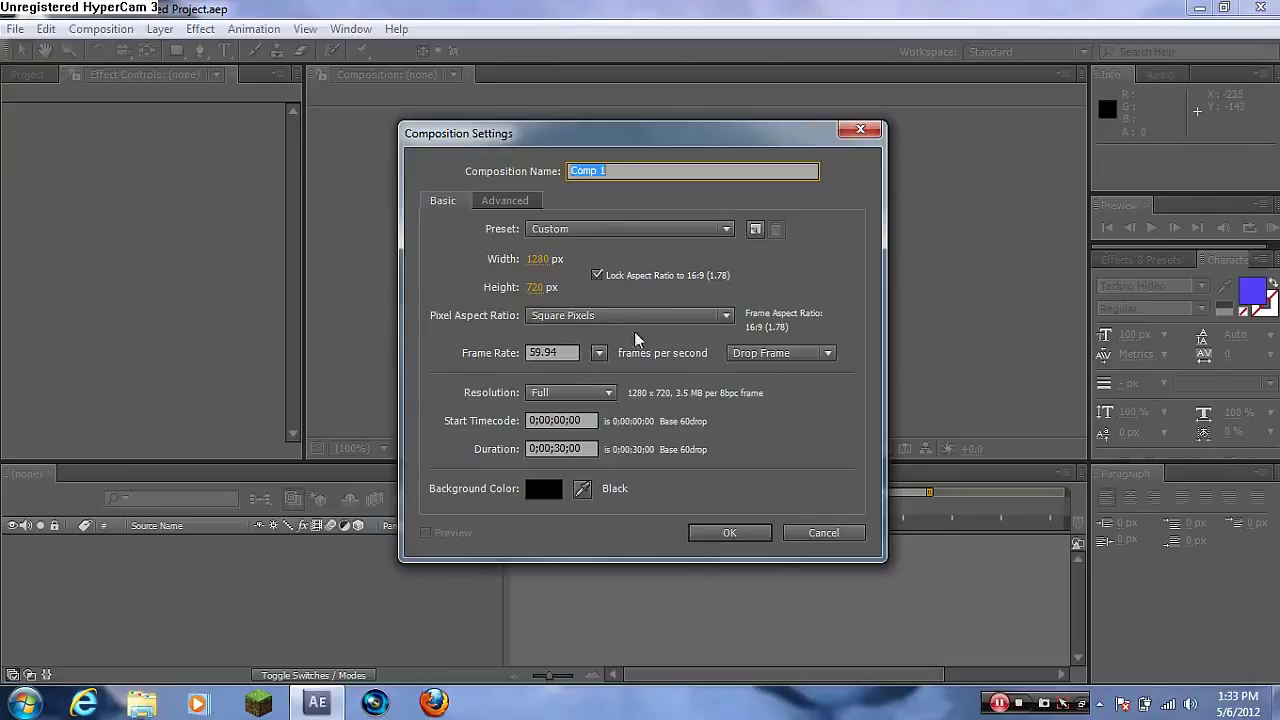
pyautogui.click(714, 535)
# - Add a black solid layer of 1280 x 720 px to Comp 1
pyautogui.rightClick(240, 590)
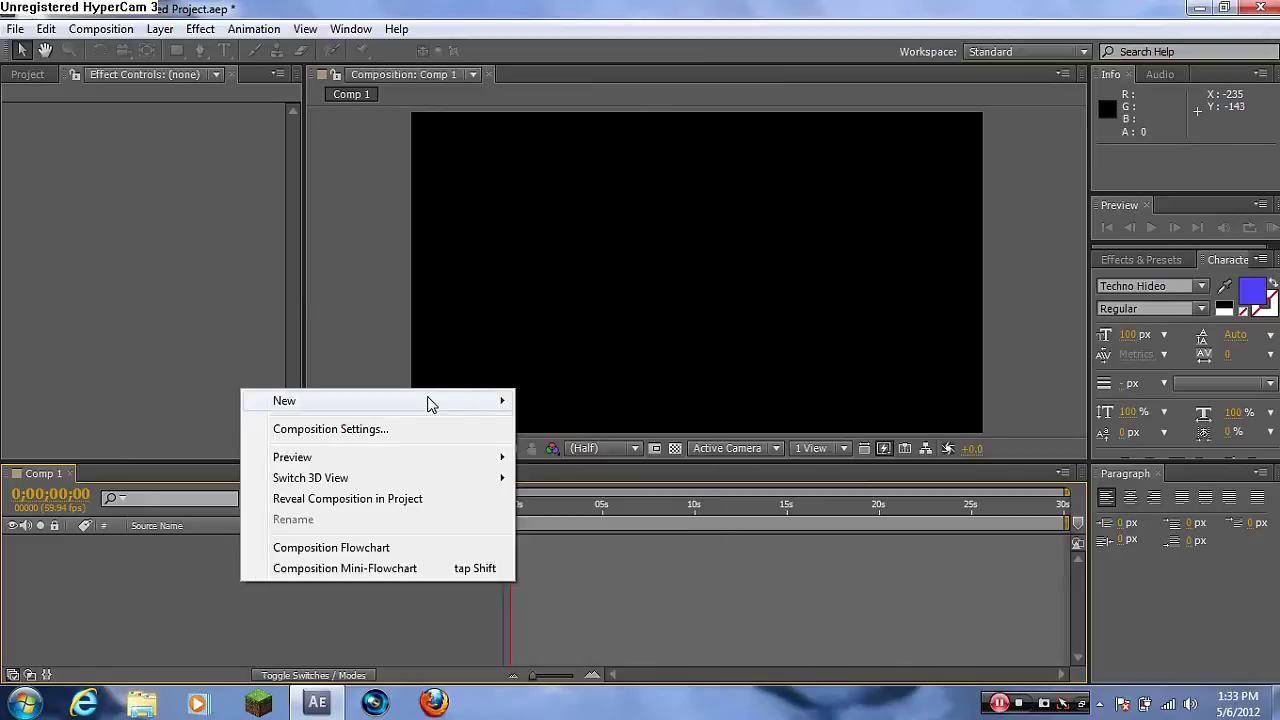
pyautogui.moveTo(432, 400)
pyautogui.click(574, 449)
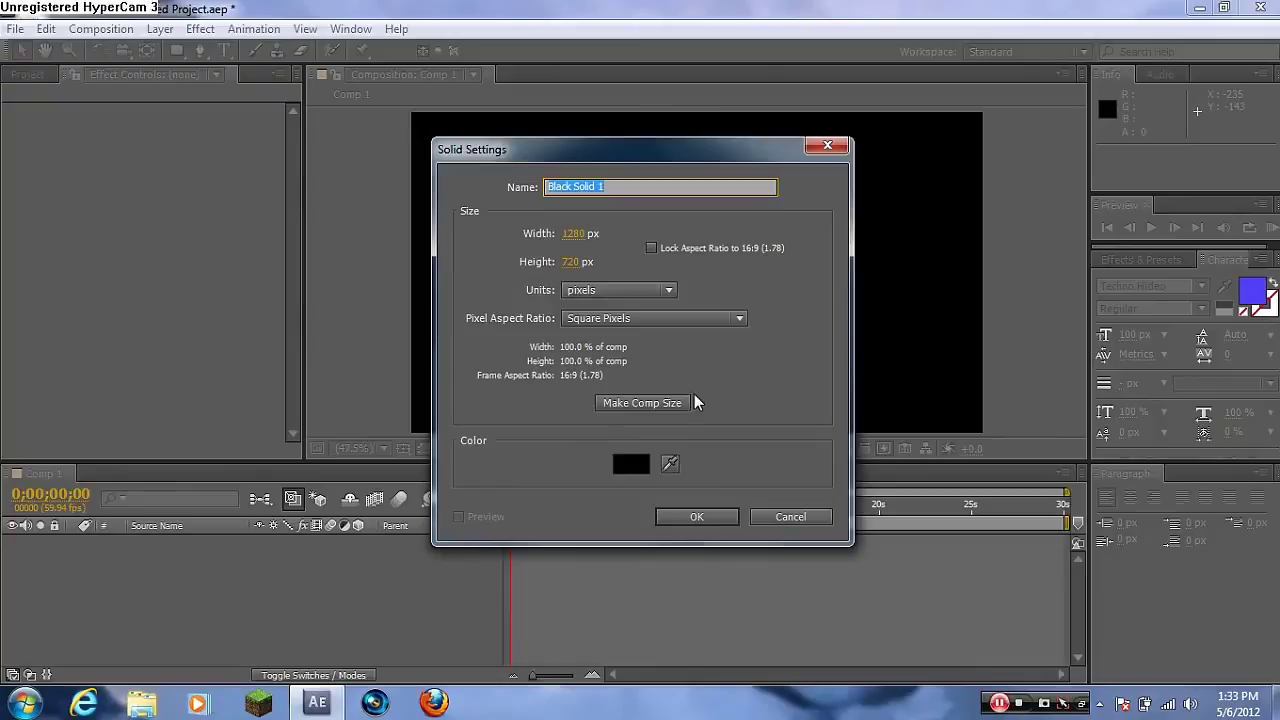
pyautogui.click(696, 517)
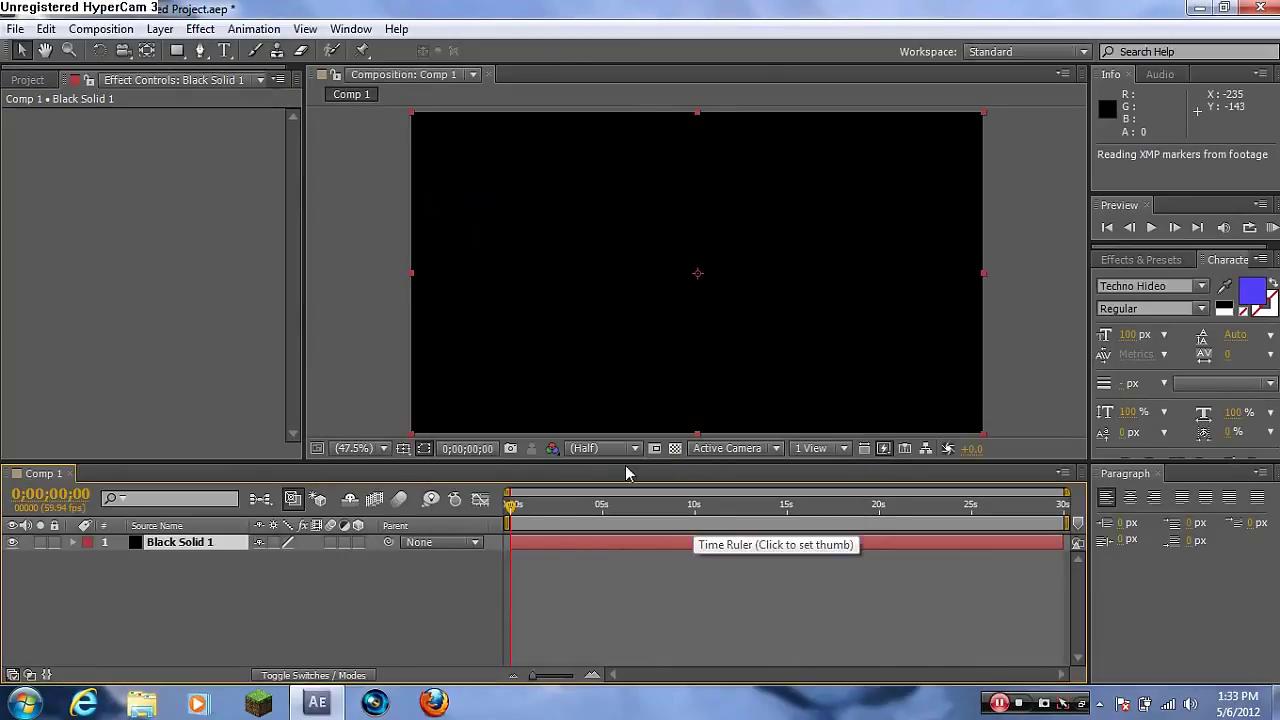
# - Add a text layer reading "TheDigital" in the Techno Hideo font
pyautogui.rightClick(251, 610)
pyautogui.moveTo(506, 429)
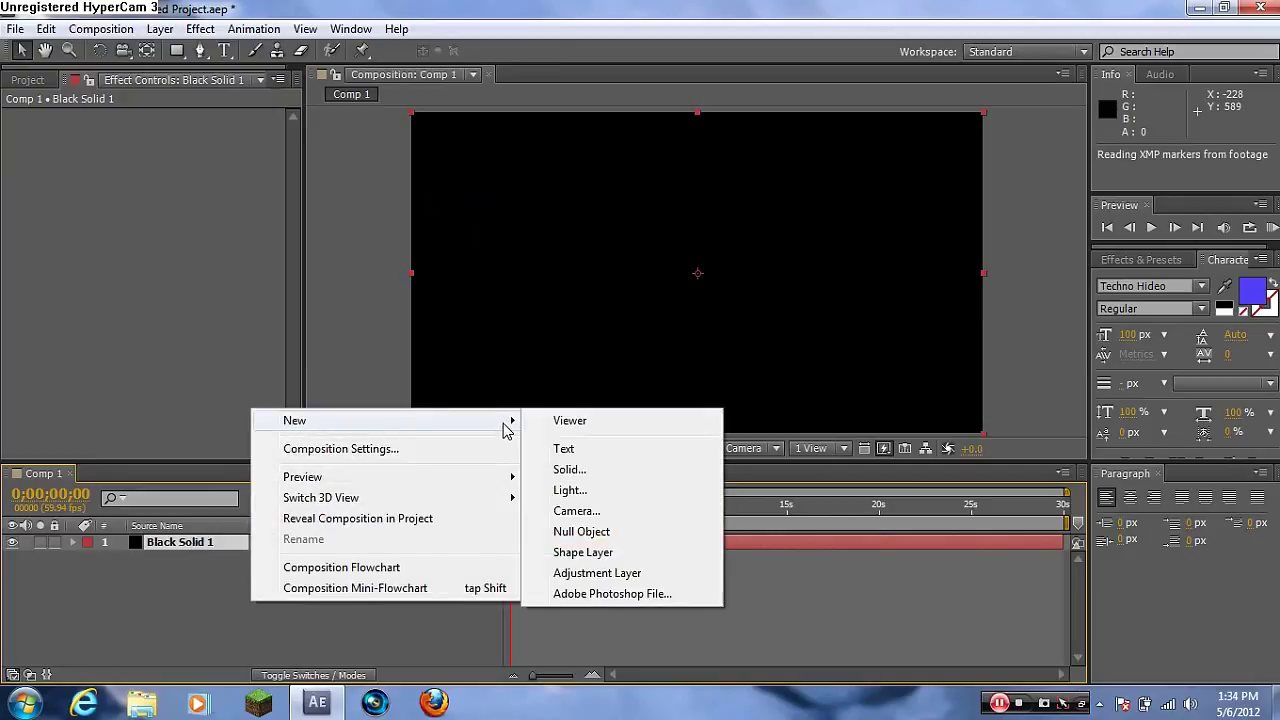
pyautogui.click(566, 449)
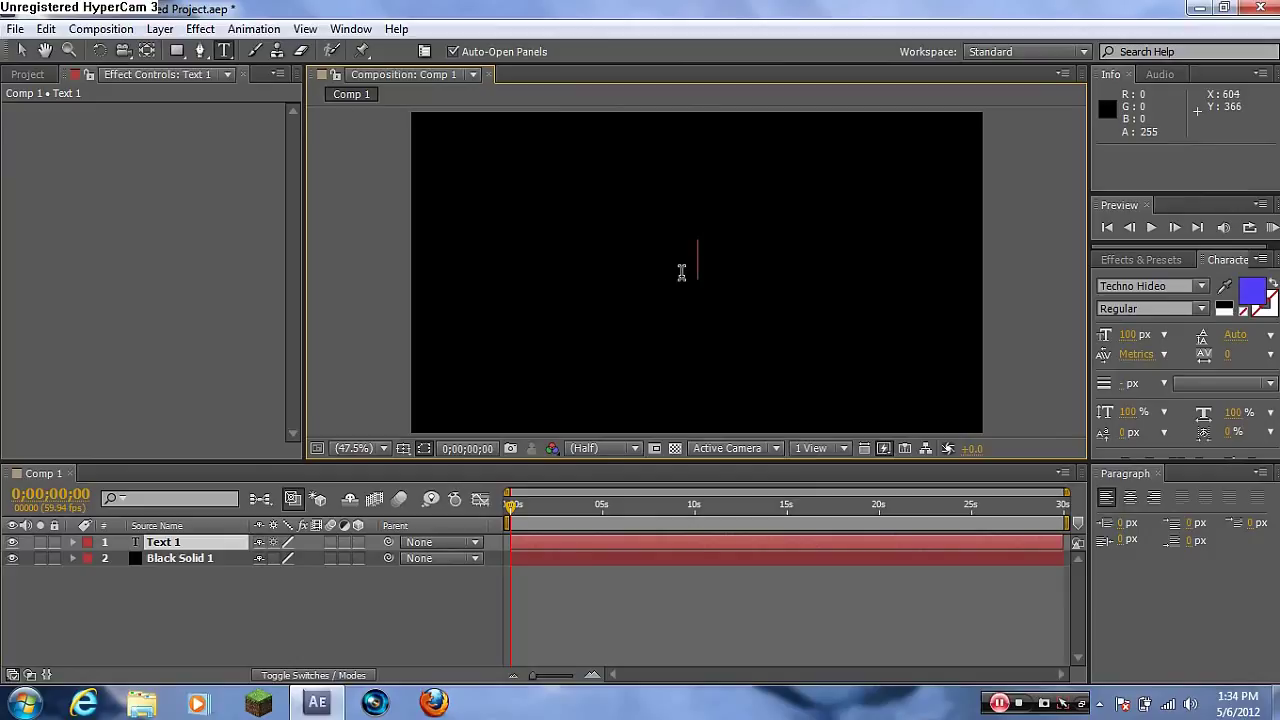
pyautogui.click(1202, 286)
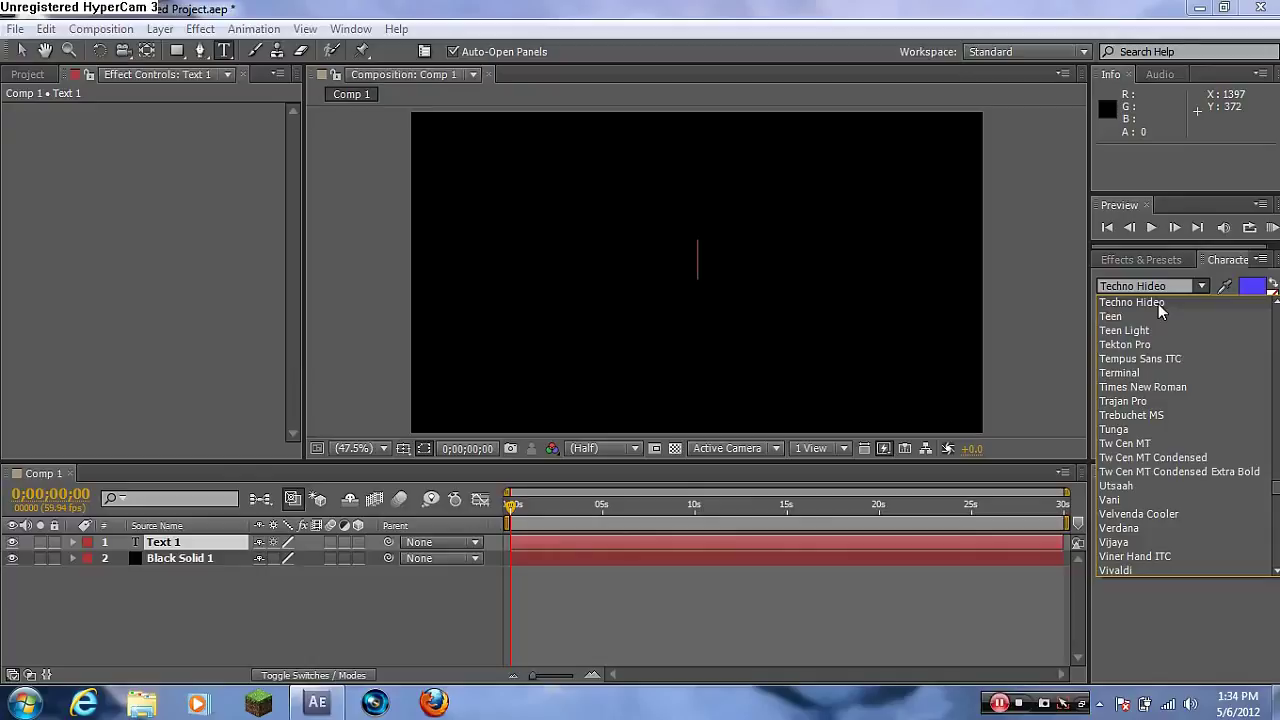
pyautogui.click(1158, 303)
pyautogui.write('THE')
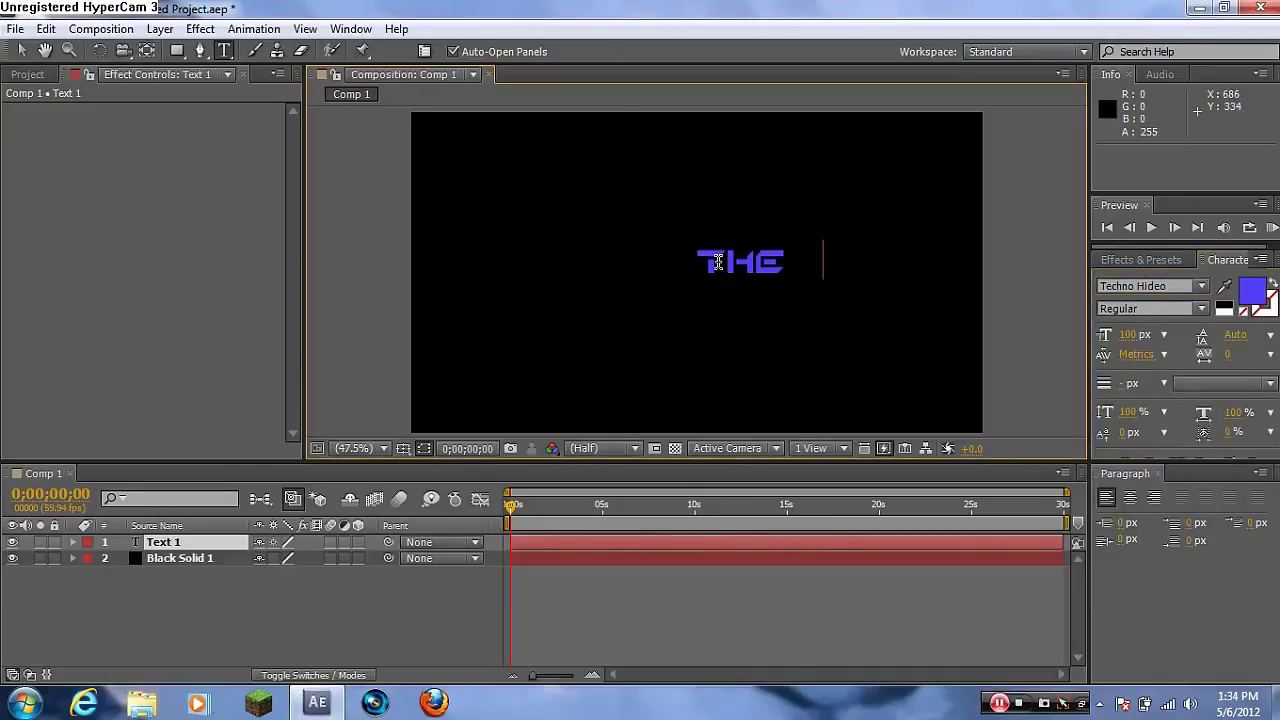
pyautogui.write('A')
pyautogui.write('IGITAL')
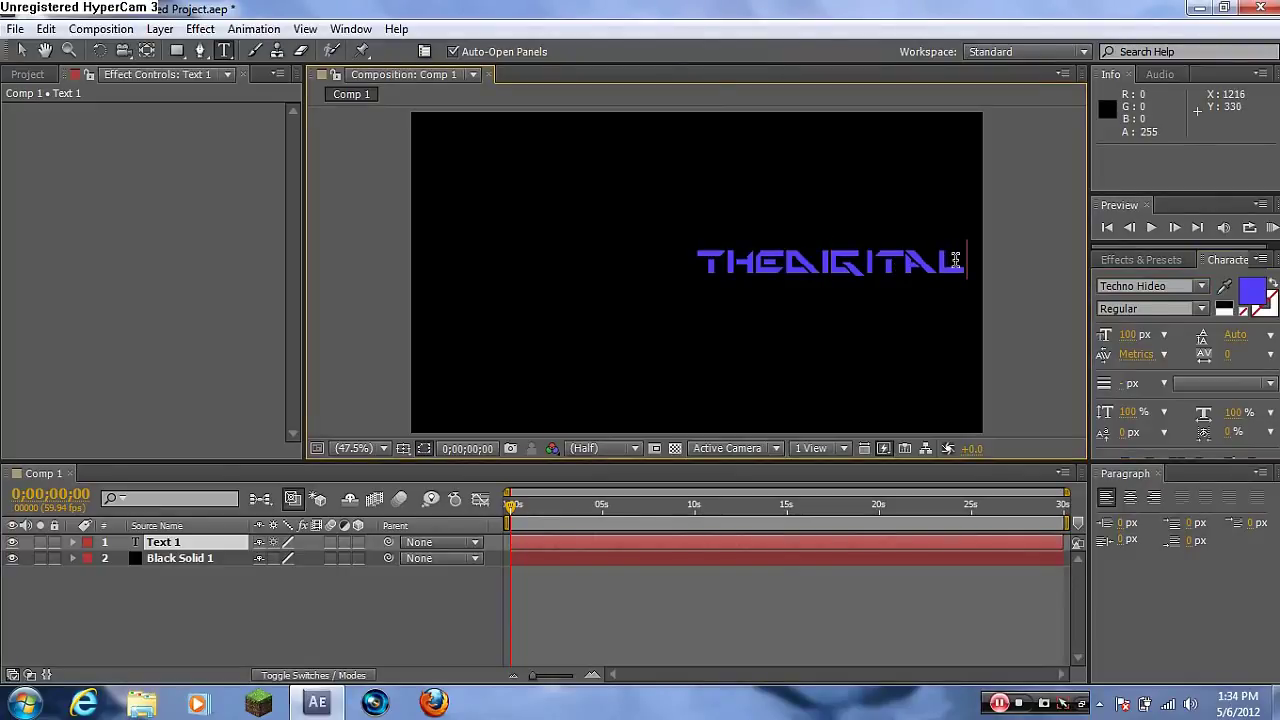
# - Recolor the TheDigital text to white (FFFFFF) and move it to the centre of the frame
pyautogui.moveTo(962, 262); pyautogui.dragTo(694, 264)
pyautogui.click(1251, 290)
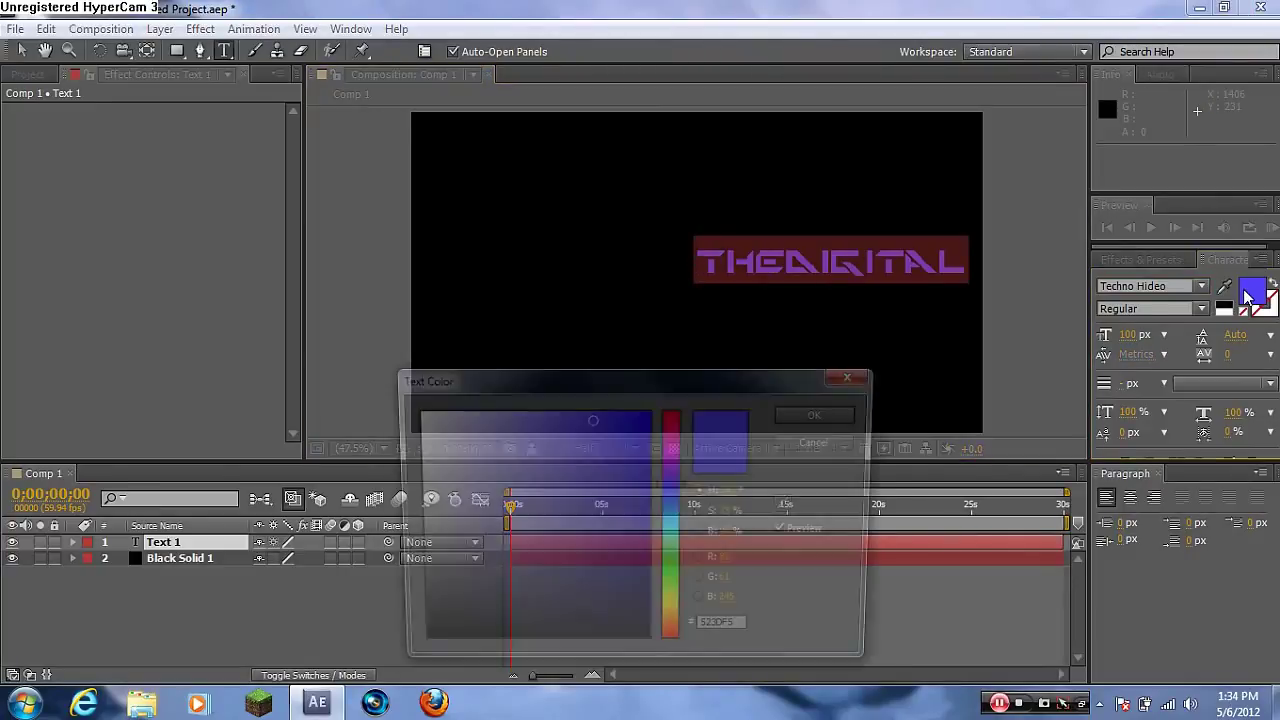
pyautogui.moveTo(416, 442); pyautogui.dragTo(398, 400)
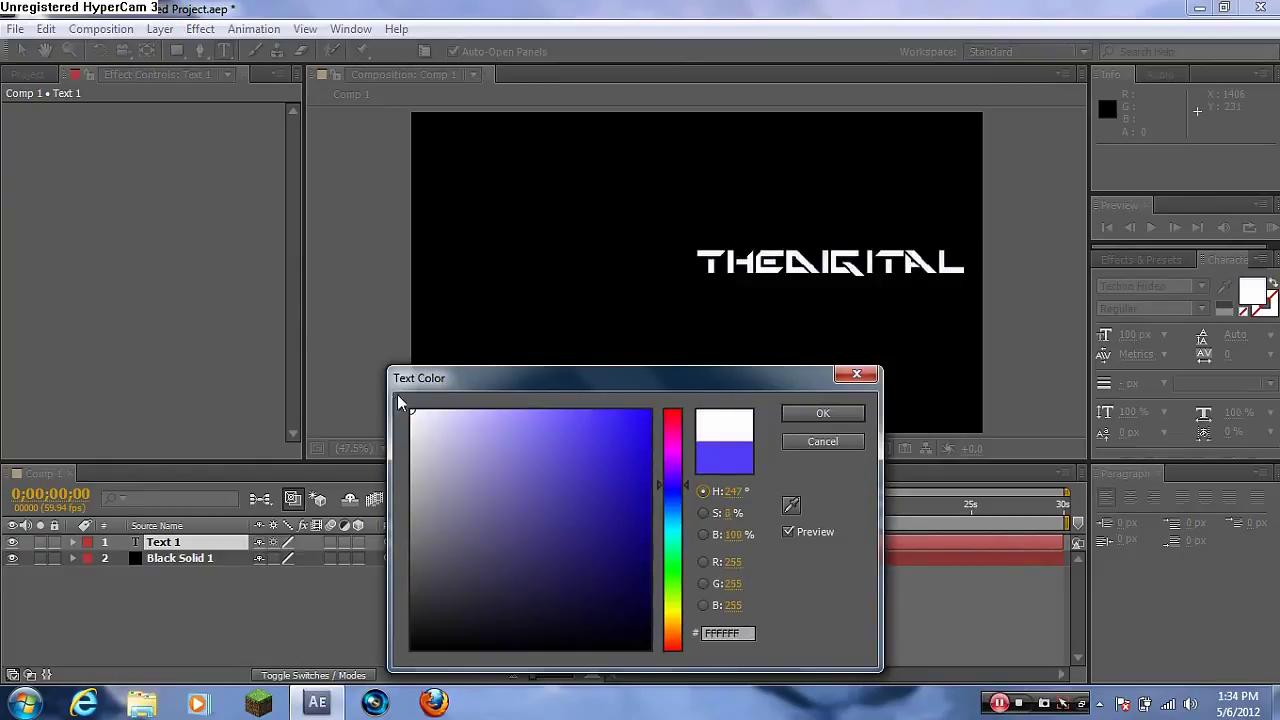
pyautogui.click(797, 415)
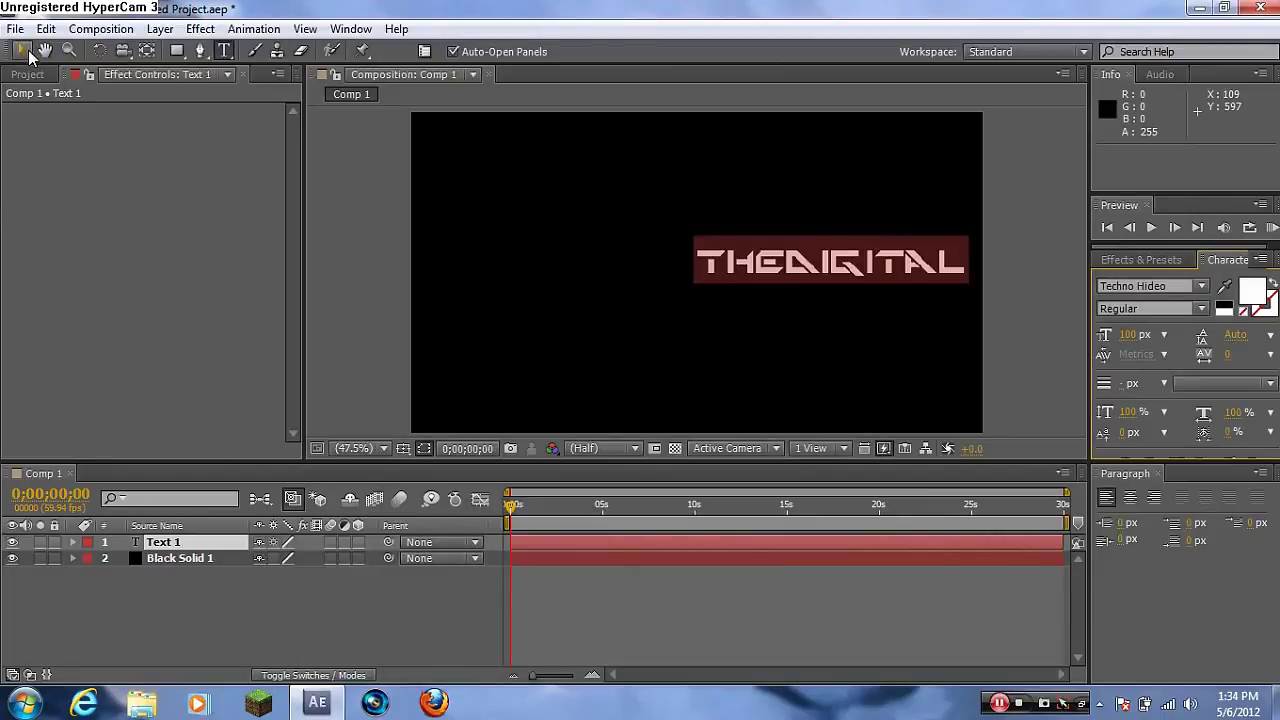
pyautogui.click(30, 55)
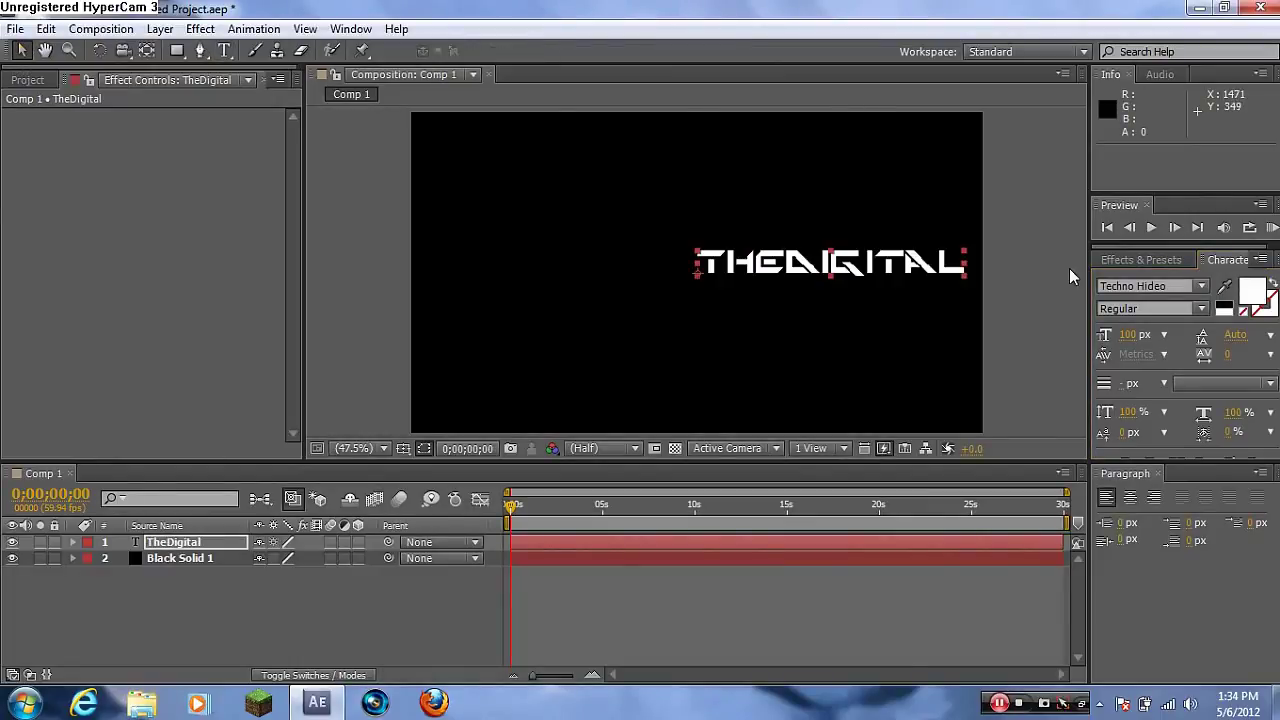
pyautogui.moveTo(852, 262); pyautogui.dragTo(708, 270)
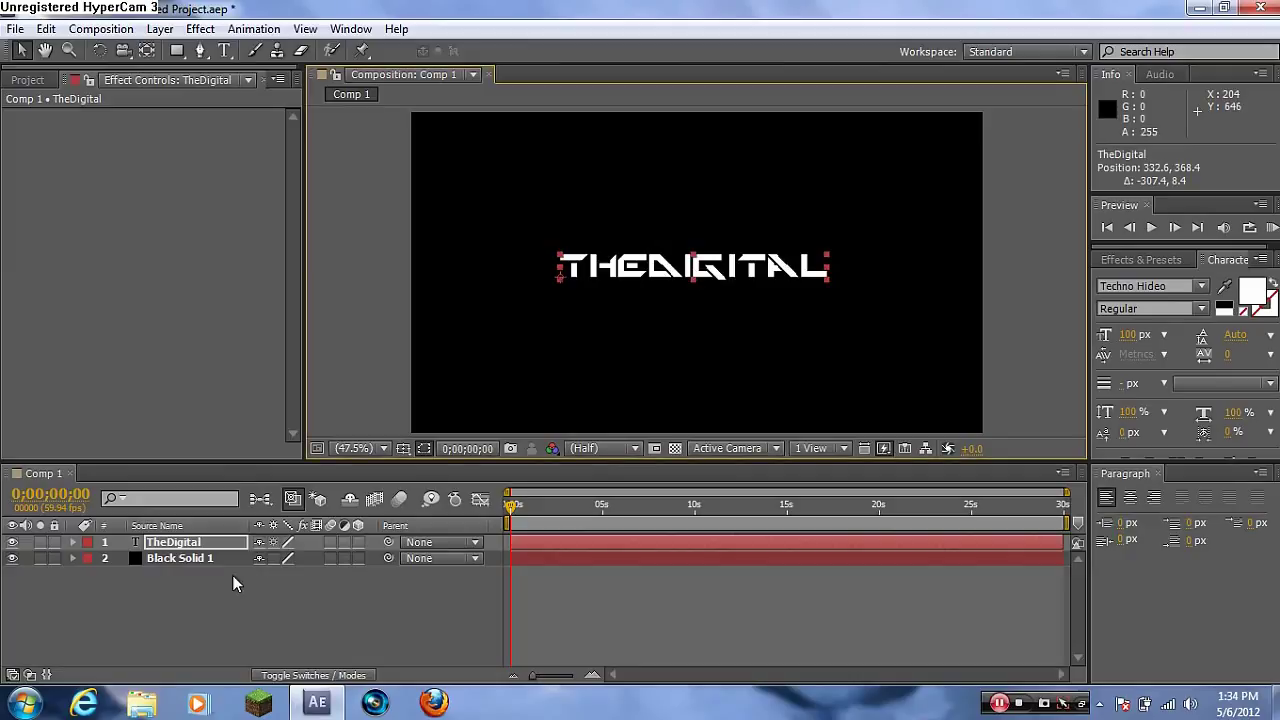
# - Add a text layer reading "rhino" below TheDigital and delete the leftover empty text layer
pyautogui.rightClick(184, 606)
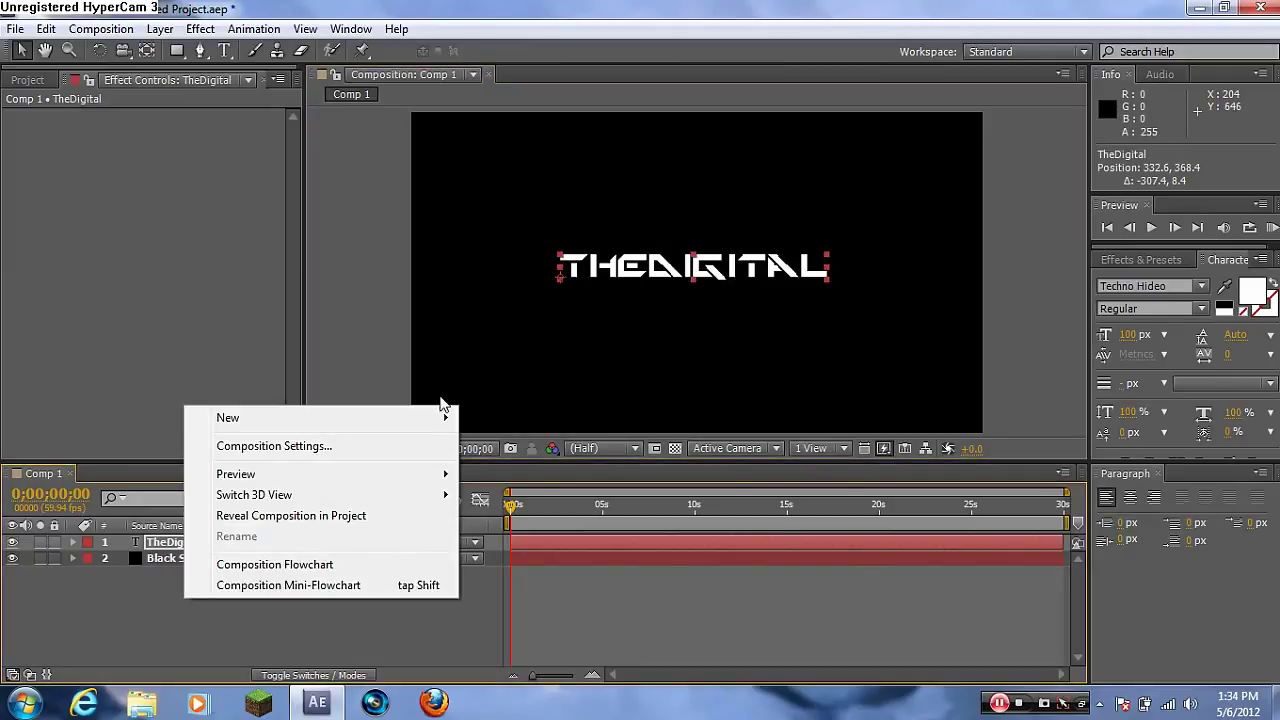
pyautogui.moveTo(443, 417)
pyautogui.click(494, 448)
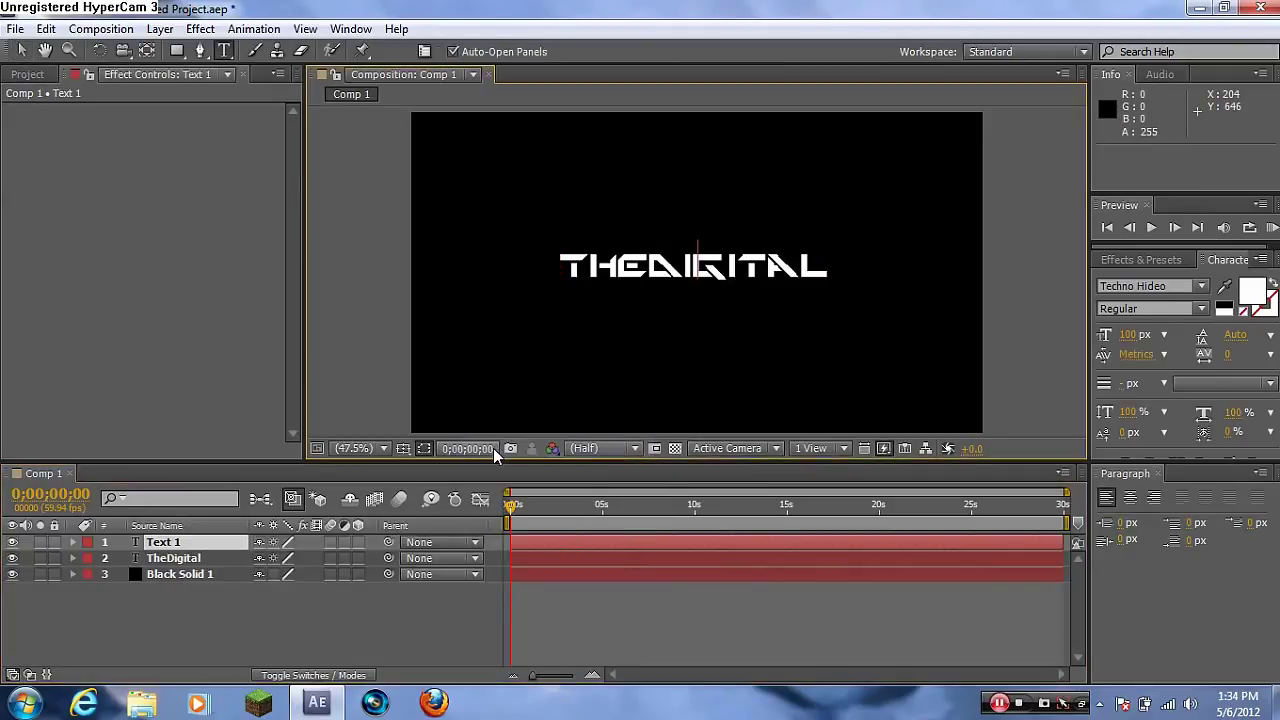
pyautogui.click(656, 320)
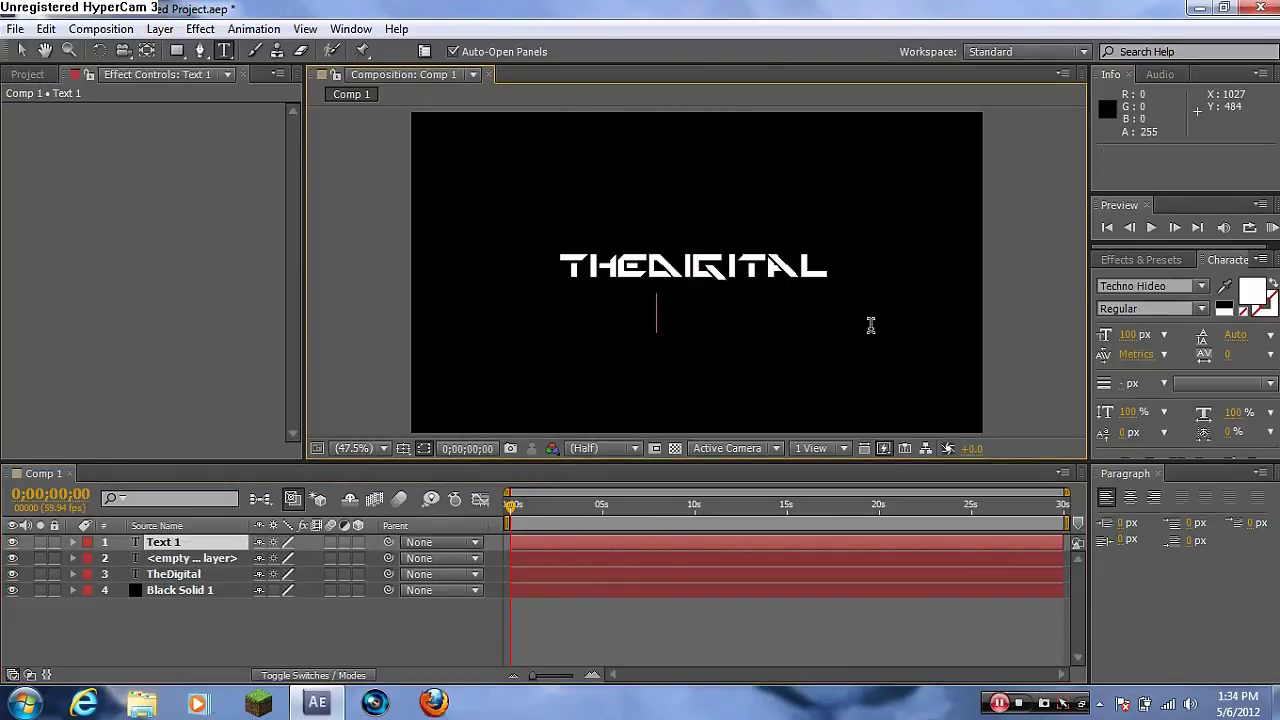
pyautogui.write('RHINO')
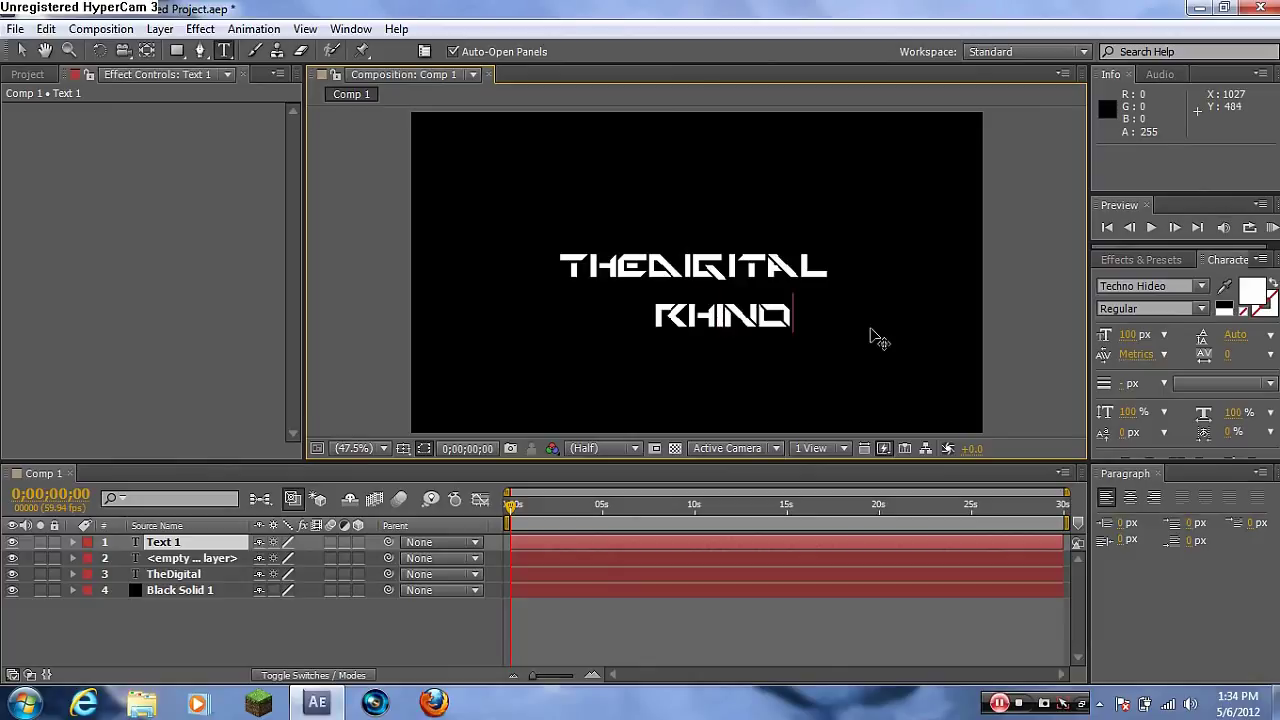
pyautogui.click(174, 558)
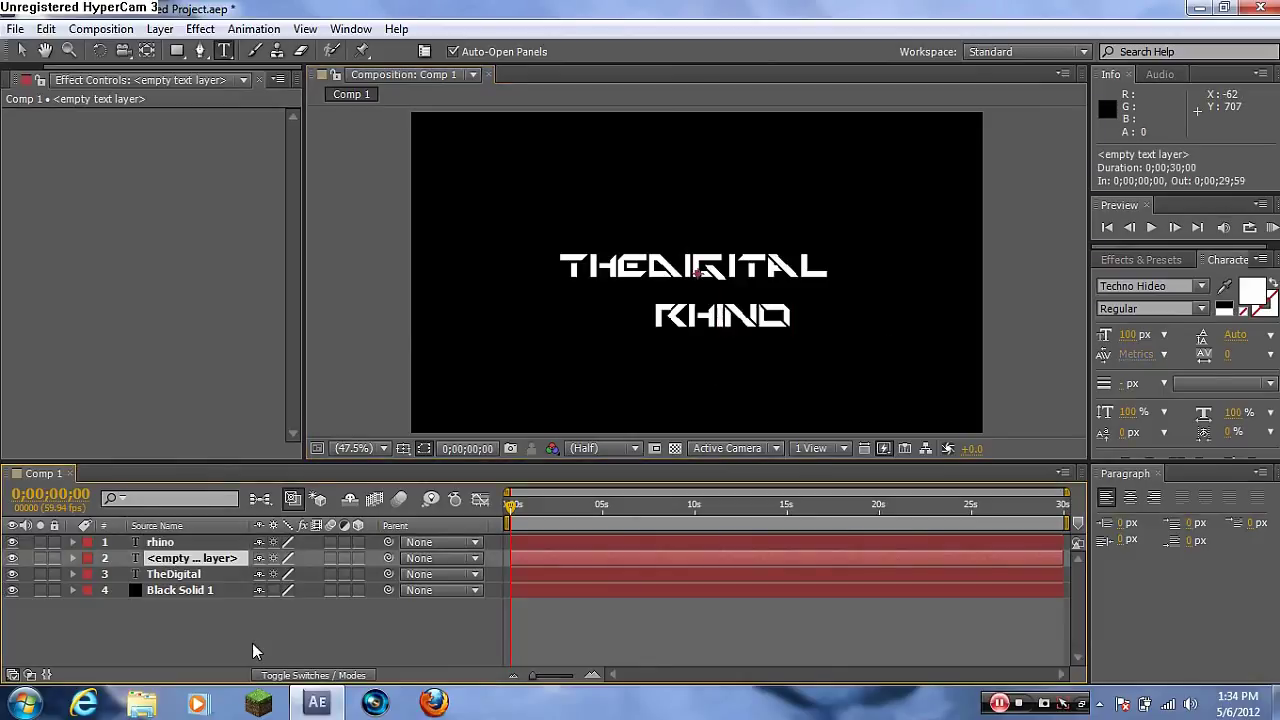
pyautogui.press('Delete')
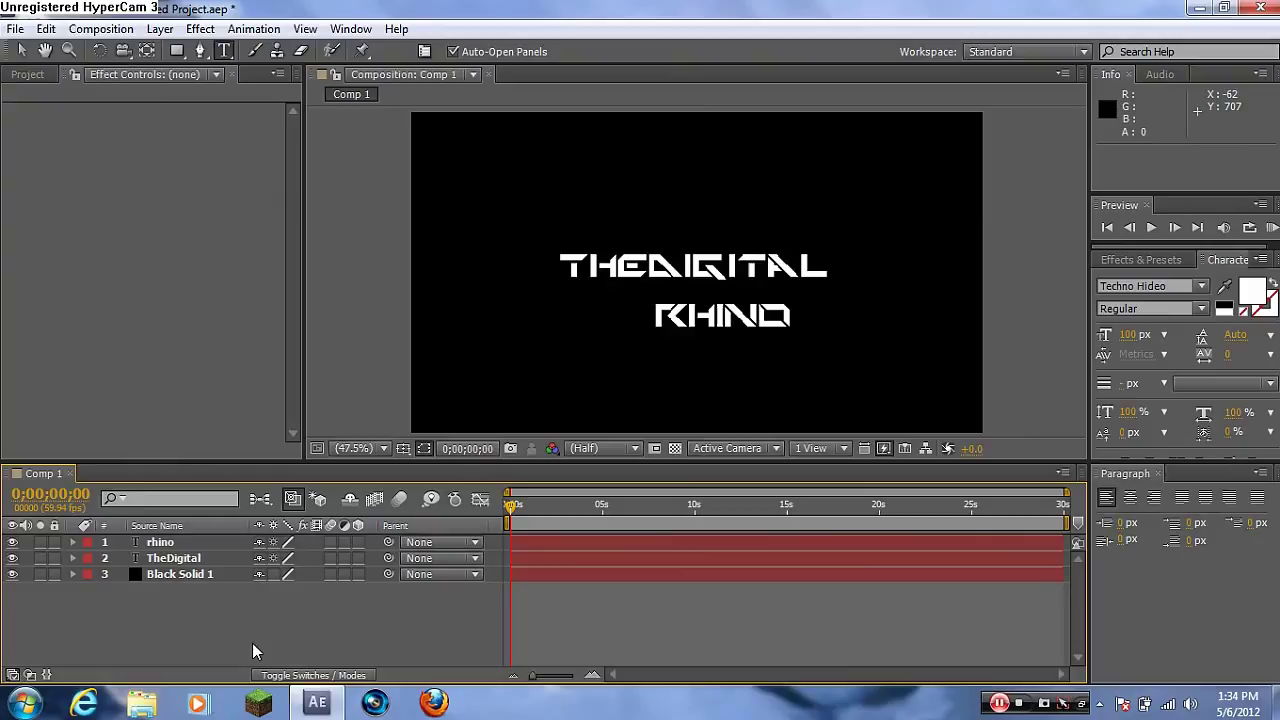
# - Enlarge the rhino text to 119 px and place it close under TheDigital with their right ends aligned, at about 578.9, 452.6
pyautogui.click(160, 543)
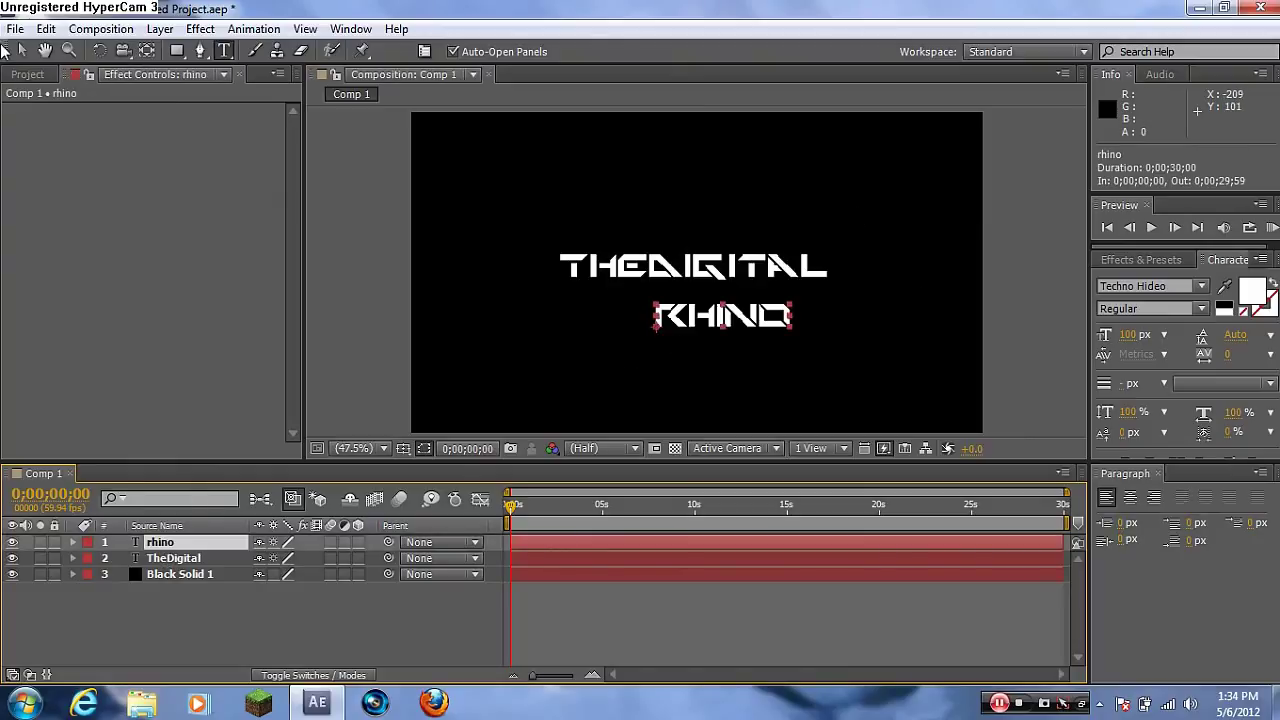
pyautogui.click(22, 50)
pyautogui.moveTo(739, 316); pyautogui.dragTo(752, 304)
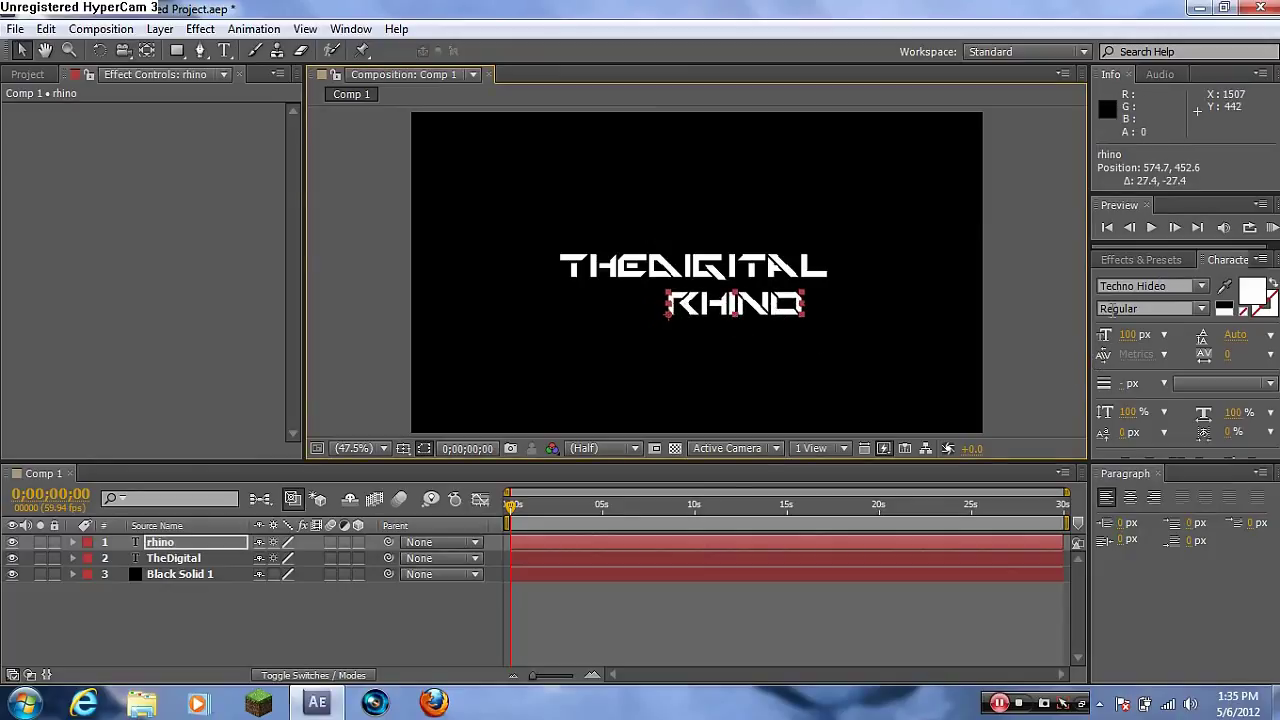
pyautogui.moveTo(1131, 337); pyautogui.dragTo(1175, 337)
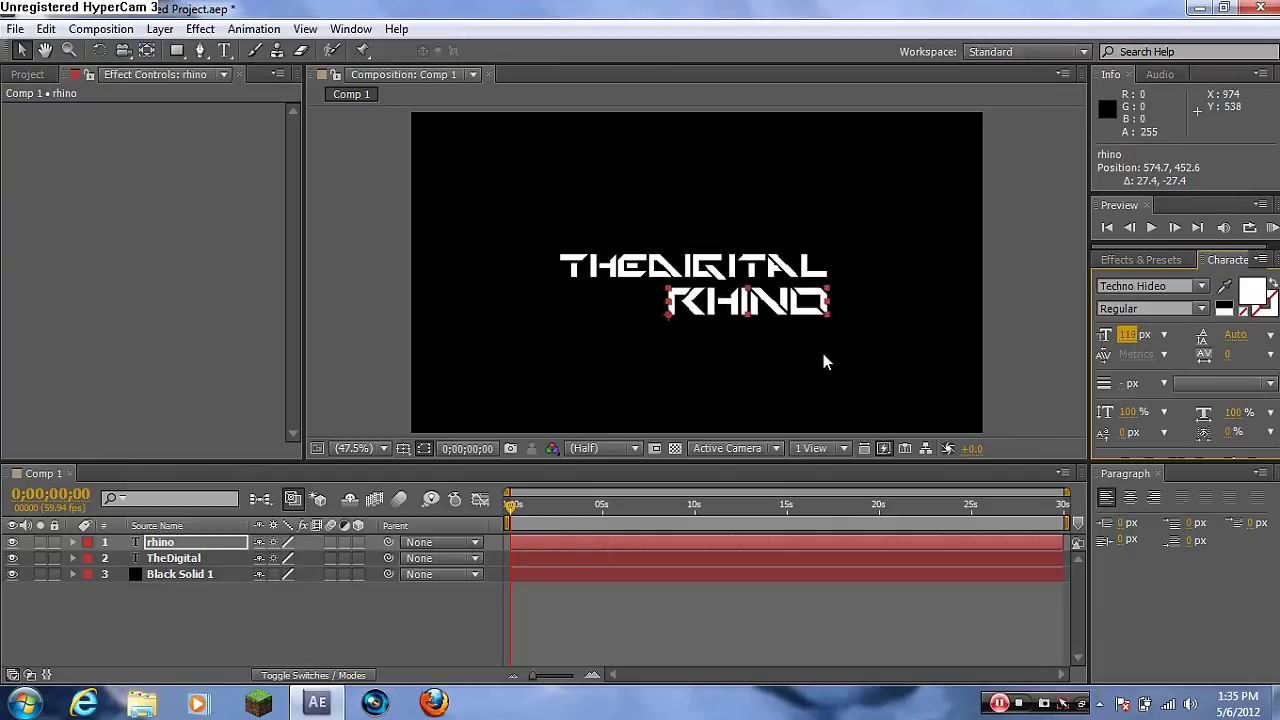
pyautogui.moveTo(782, 303); pyautogui.dragTo(784, 303)
pyautogui.click(786, 304)
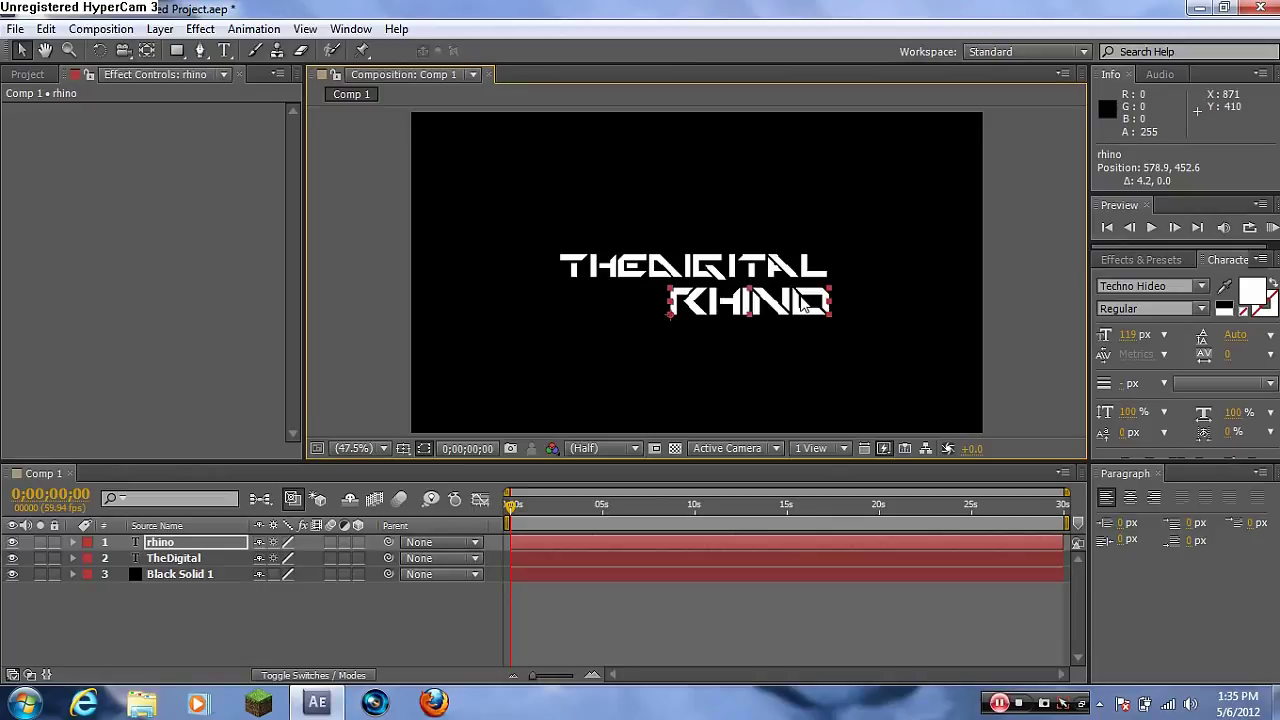
# - Trim the start of the rhino layer to 0;00;05;31 and scrub the timeline to check when it appears
pyautogui.click(260, 618)
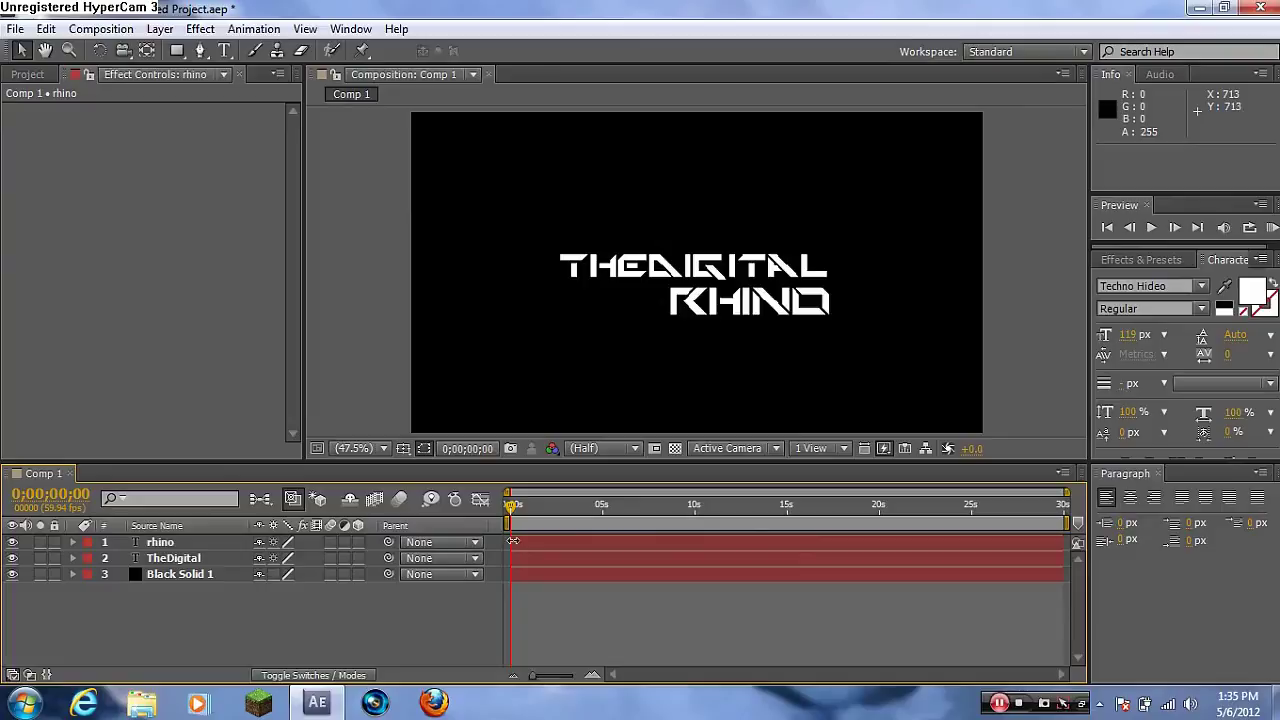
pyautogui.click(161, 546)
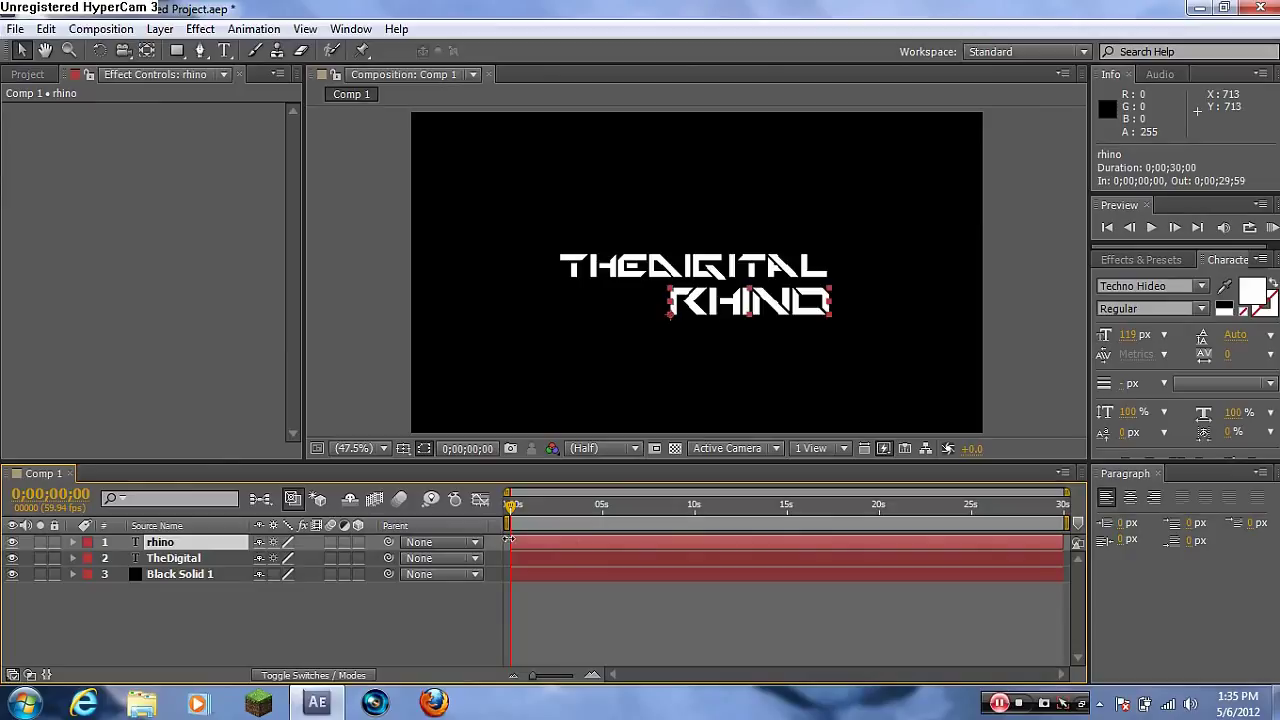
pyautogui.moveTo(510, 540); pyautogui.dragTo(612, 537)
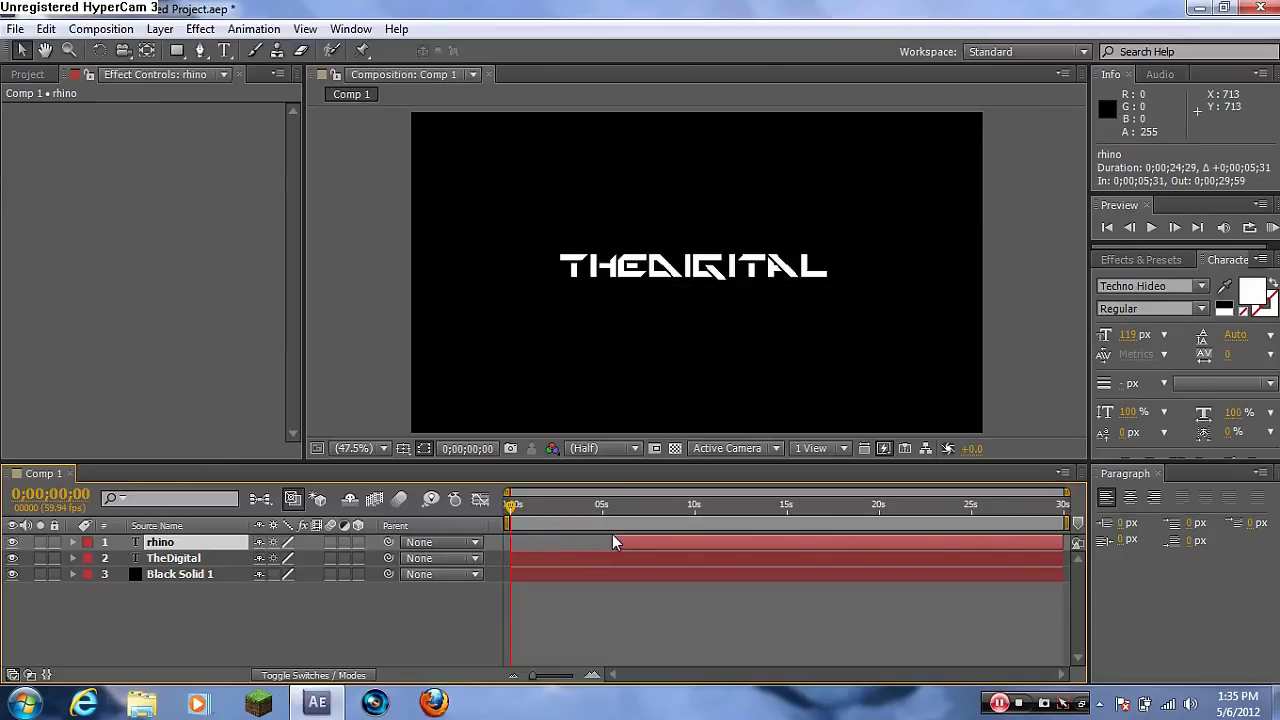
pyautogui.click(516, 508)
pyautogui.moveTo(530, 512); pyautogui.dragTo(627, 508)
pyautogui.moveTo(647, 508); pyautogui.dragTo(499, 519)
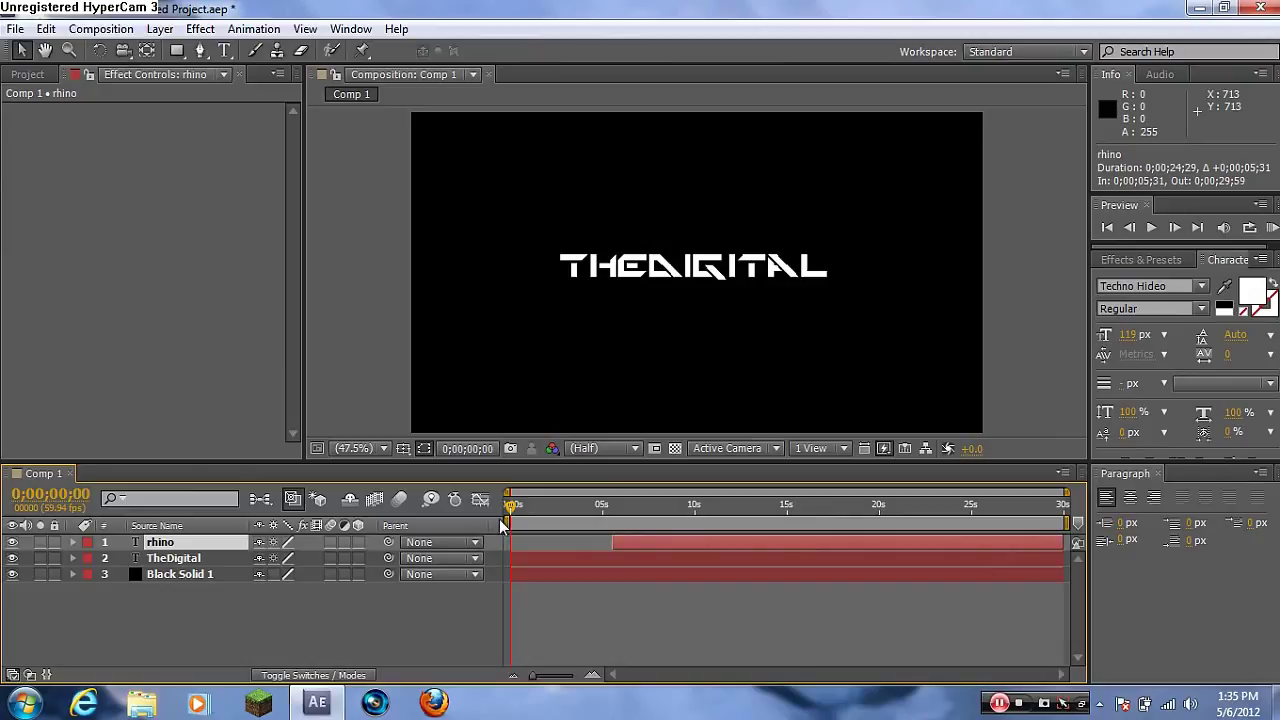
# - Apply the Glow effect to the TheDigital layer with a 64.7% threshold and a radius of 24
pyautogui.click(181, 564)
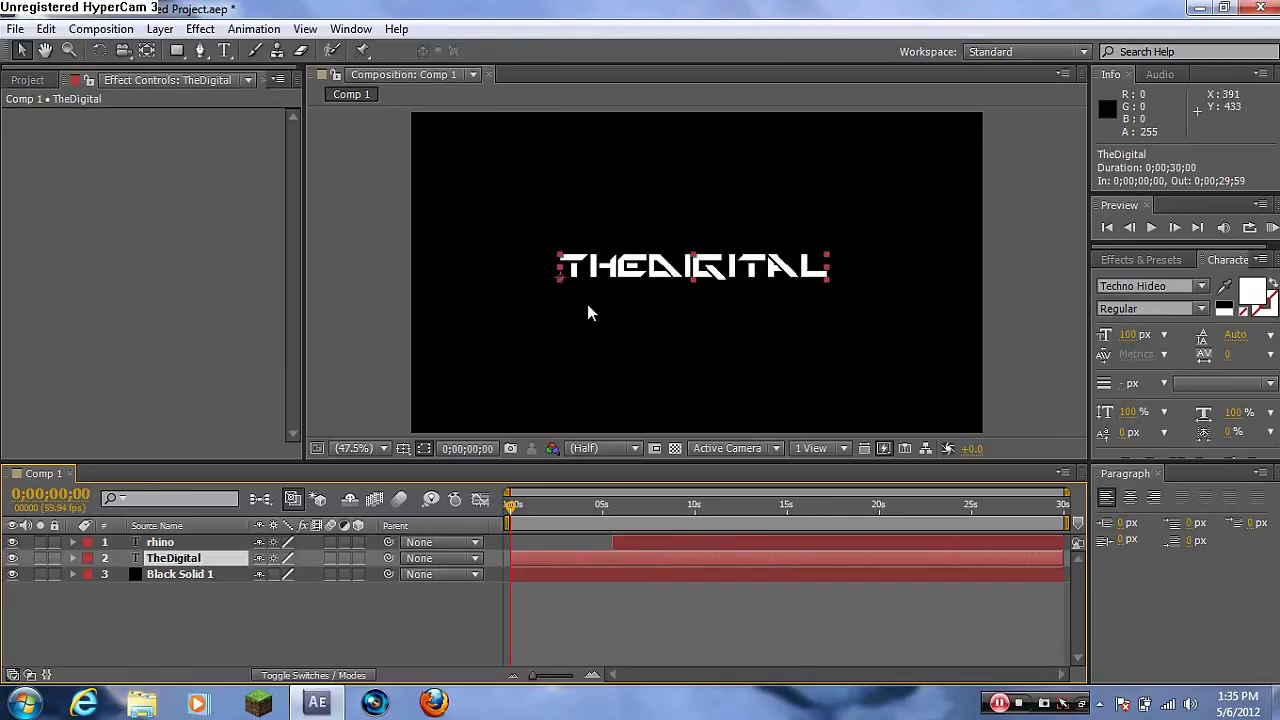
pyautogui.click(1126, 257)
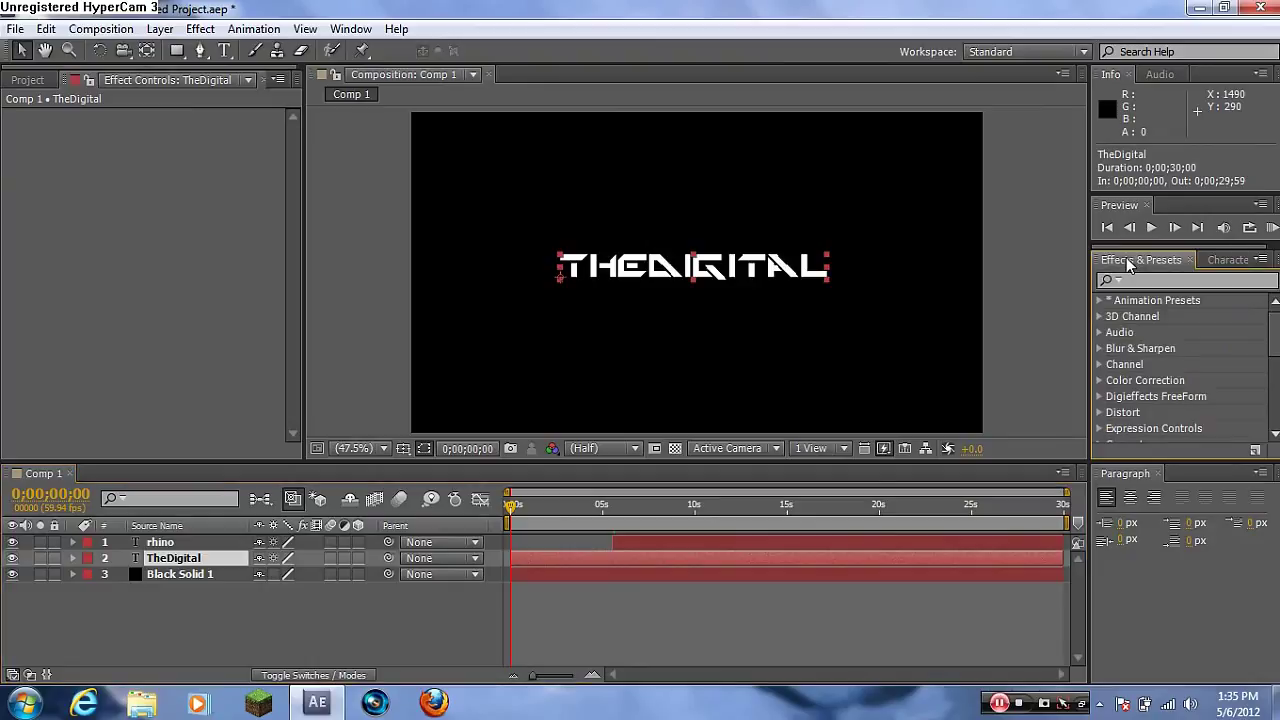
pyautogui.click(1131, 280)
pyautogui.write('glow')
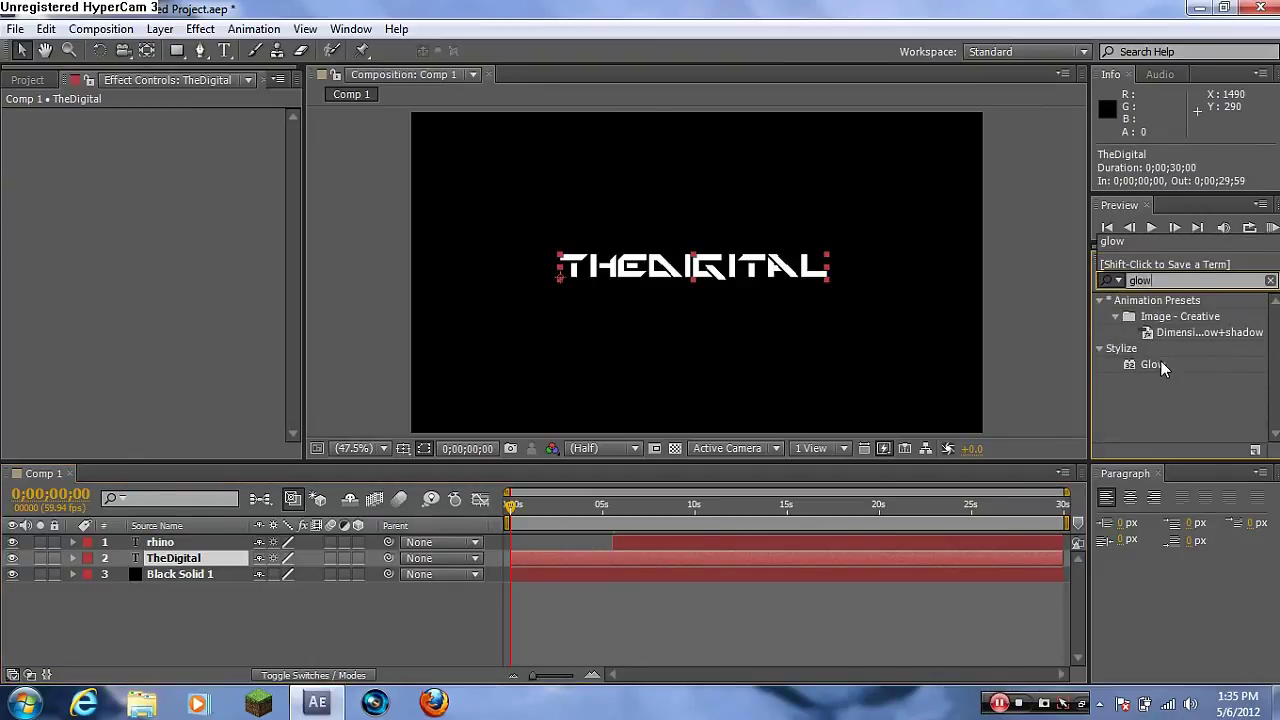
pyautogui.click(1158, 362)
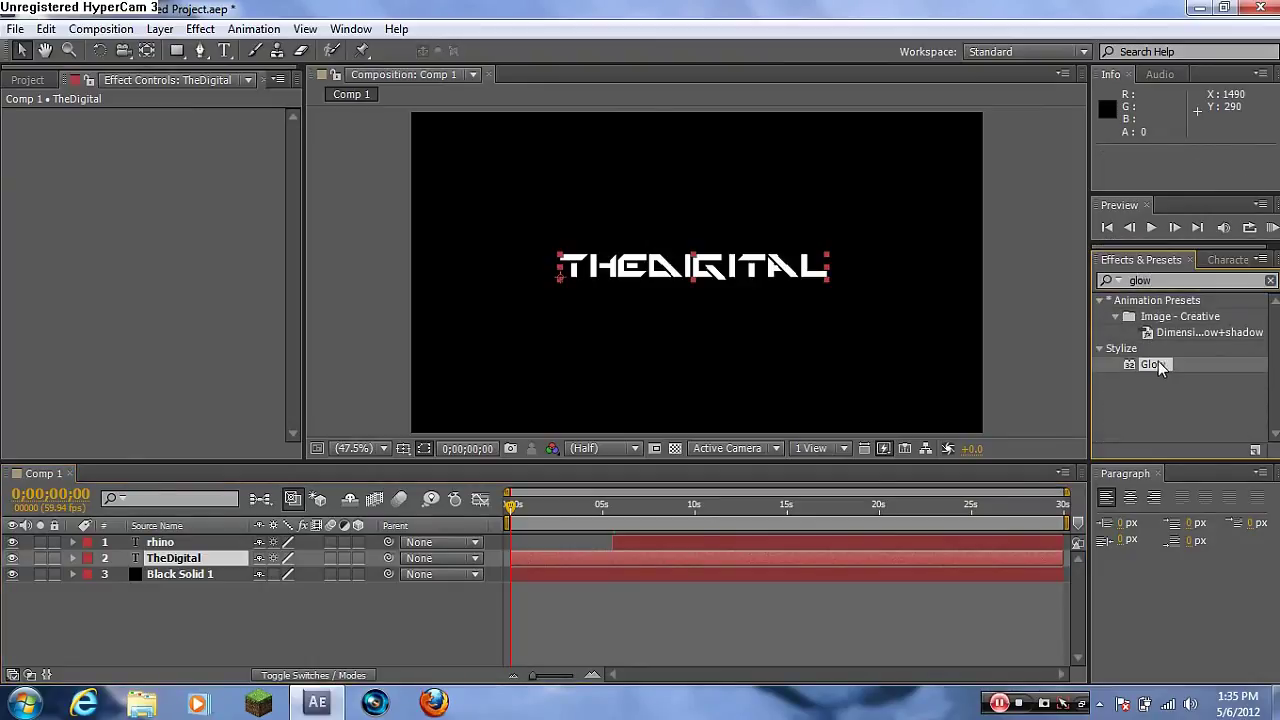
pyautogui.moveTo(1158, 362); pyautogui.dragTo(172, 565)
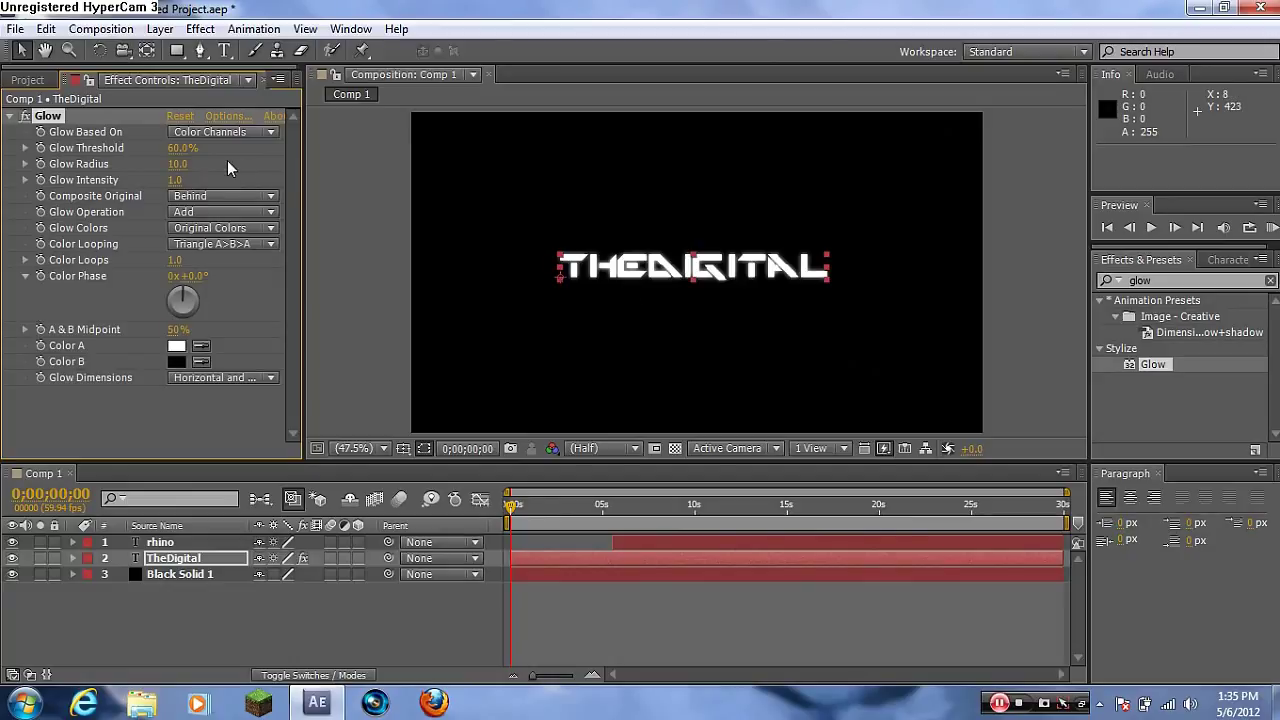
pyautogui.moveTo(182, 148); pyautogui.dragTo(190, 148)
pyautogui.moveTo(189, 149); pyautogui.dragTo(194, 163)
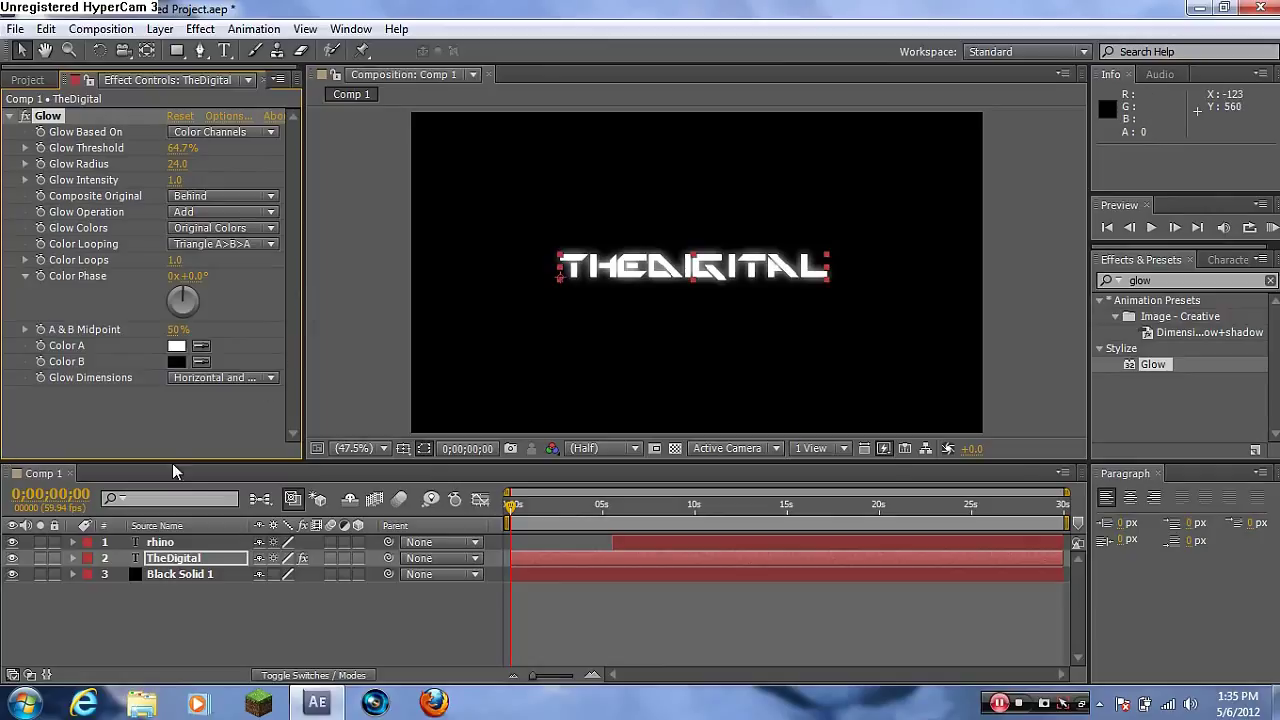
# - Apply the Glow effect to the rhino layer with a radius of 20, viewing it at 0;00;06;29
pyautogui.click(163, 543)
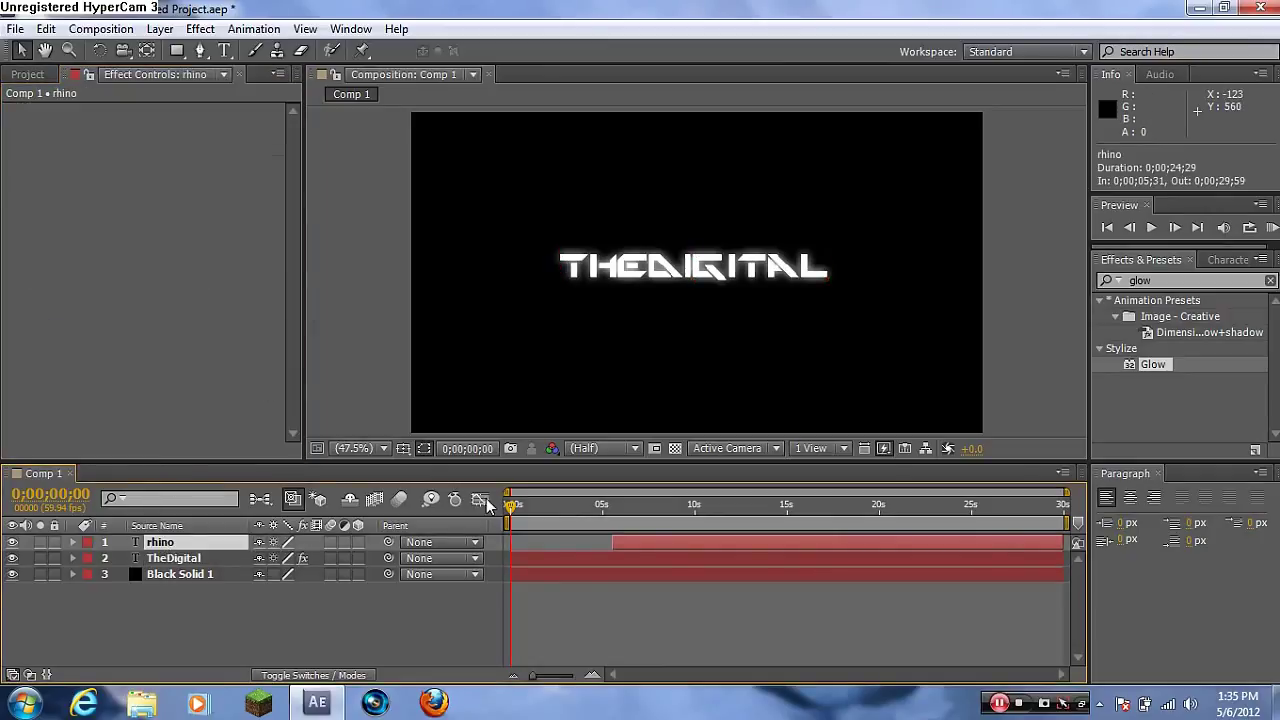
pyautogui.moveTo(514, 505); pyautogui.dragTo(632, 506)
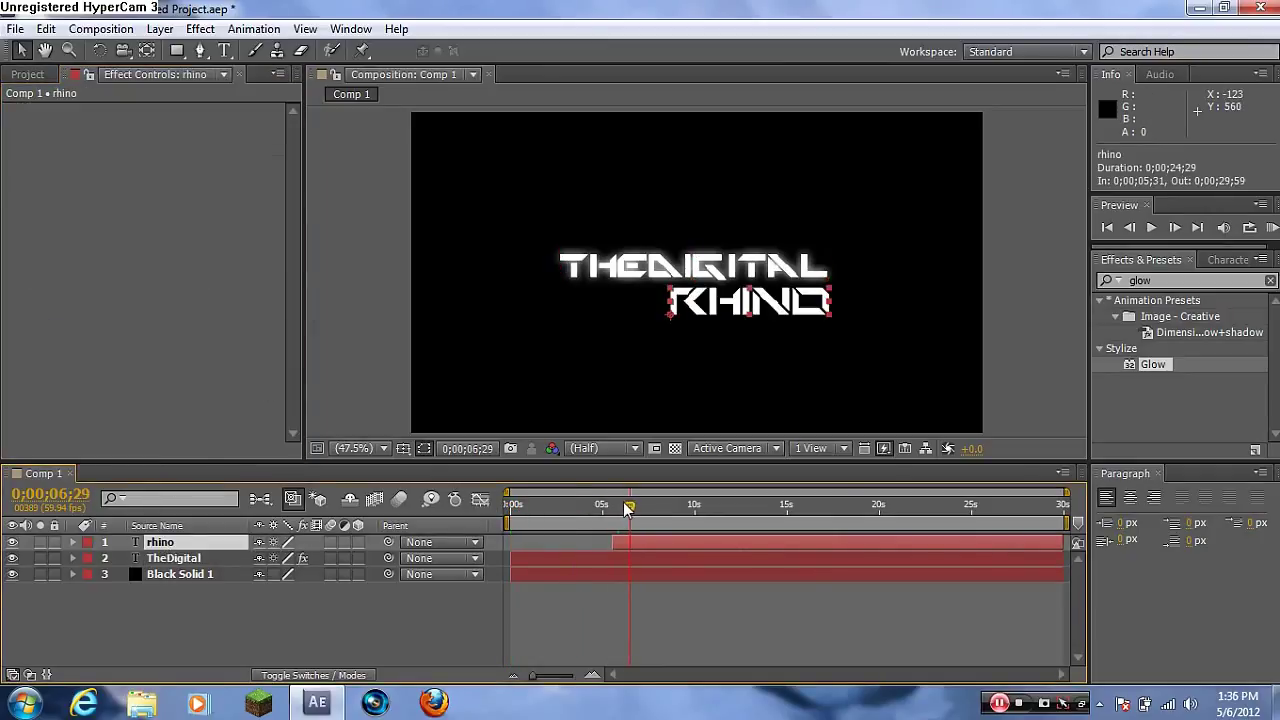
pyautogui.moveTo(1156, 364); pyautogui.dragTo(176, 542)
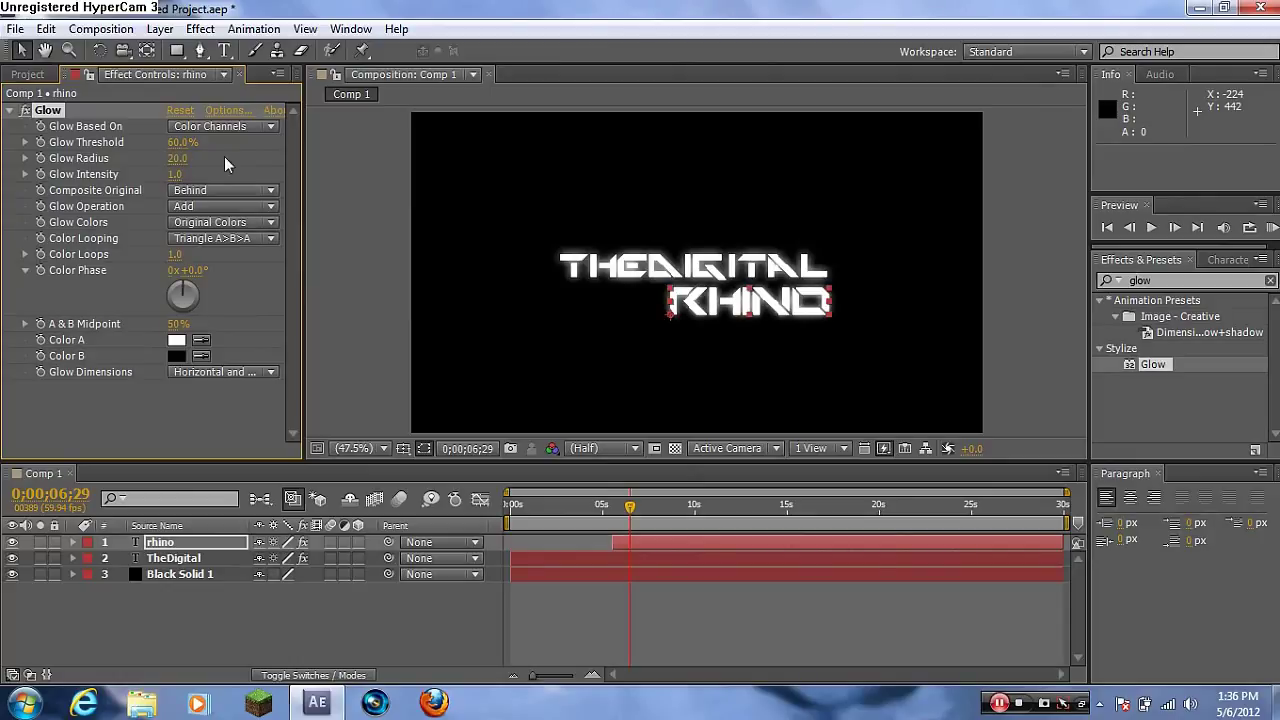
# - Recolor the rhino text to red (EB2D2D)
pyautogui.click(166, 546)
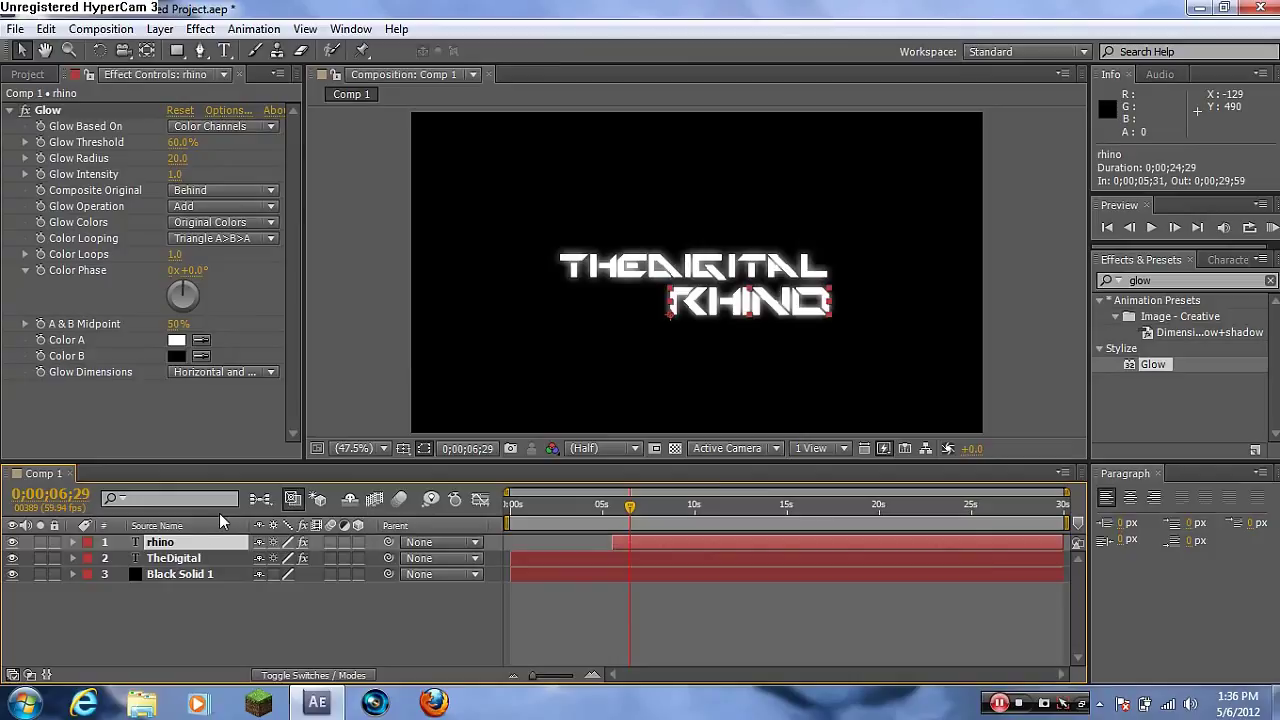
pyautogui.click(1228, 259)
pyautogui.click(1252, 291)
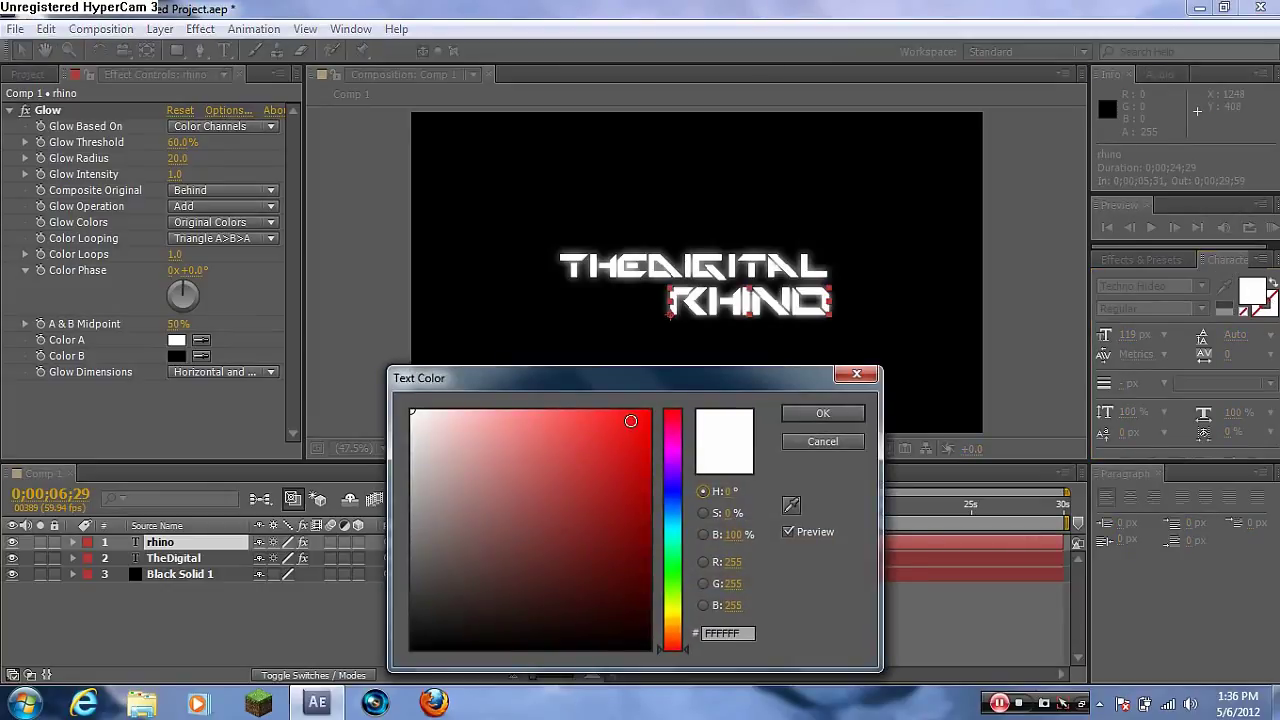
pyautogui.click(630, 421)
pyautogui.click(604, 428)
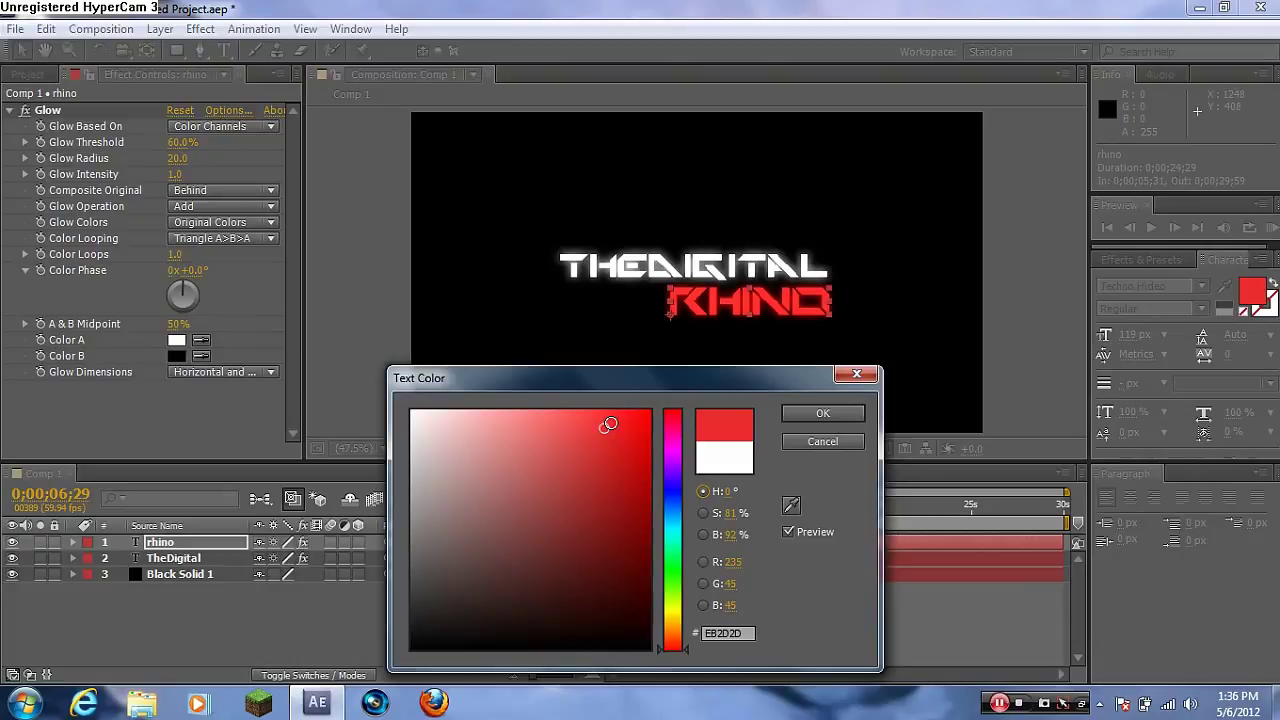
pyautogui.click(849, 412)
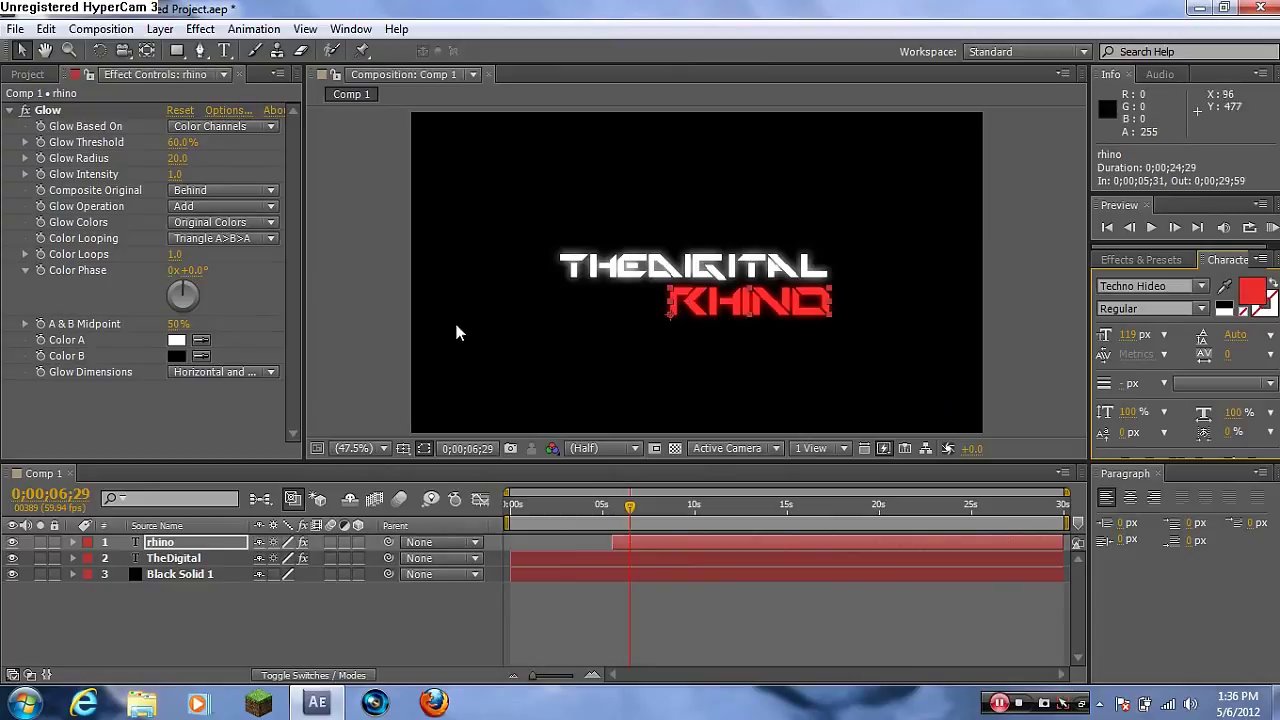
# - Return to the start of the timeline and apply the CC Light Wipe transition to the TheDigital layer
pyautogui.moveTo(631, 508); pyautogui.dragTo(501, 534)
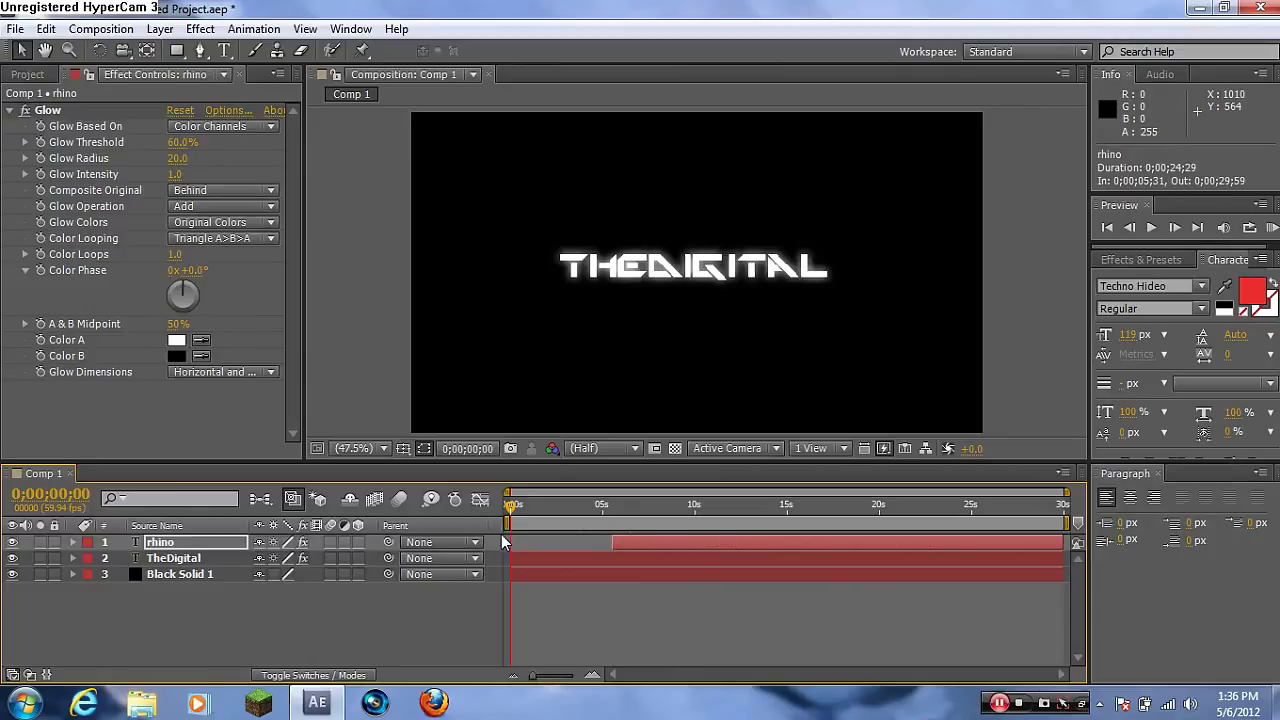
pyautogui.click(176, 560)
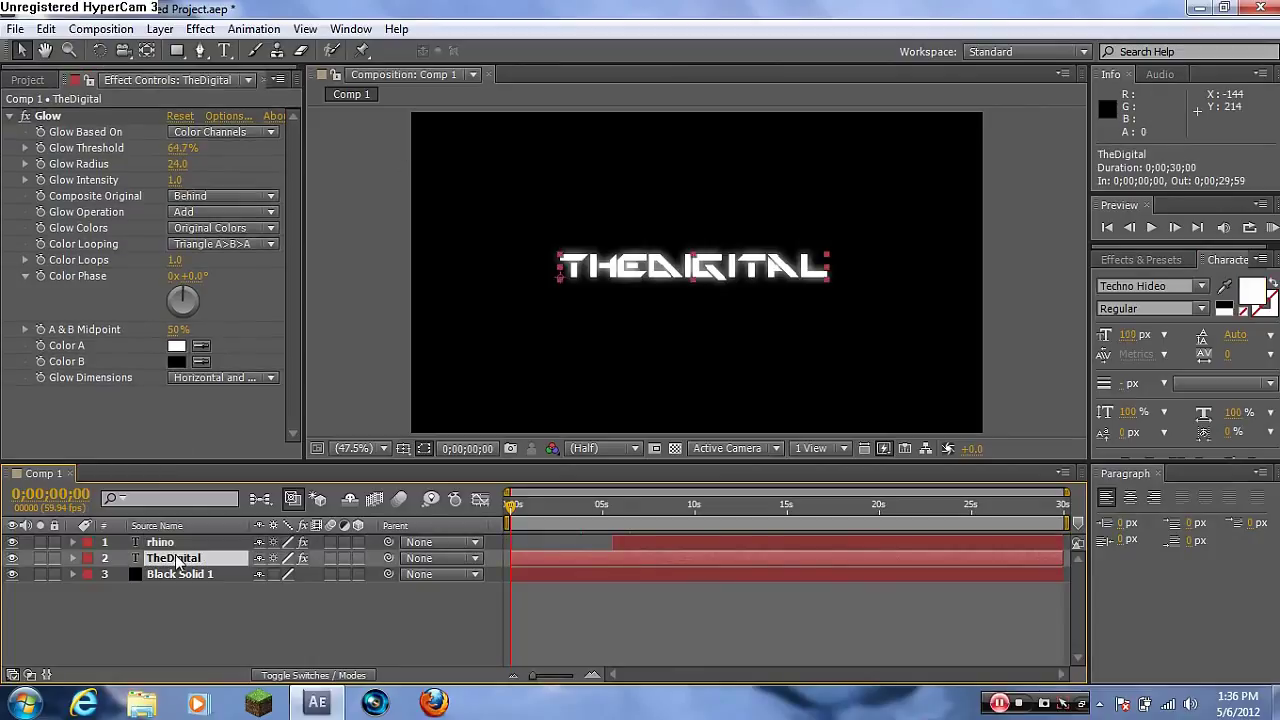
pyautogui.click(199, 30)
pyautogui.moveTo(333, 523)
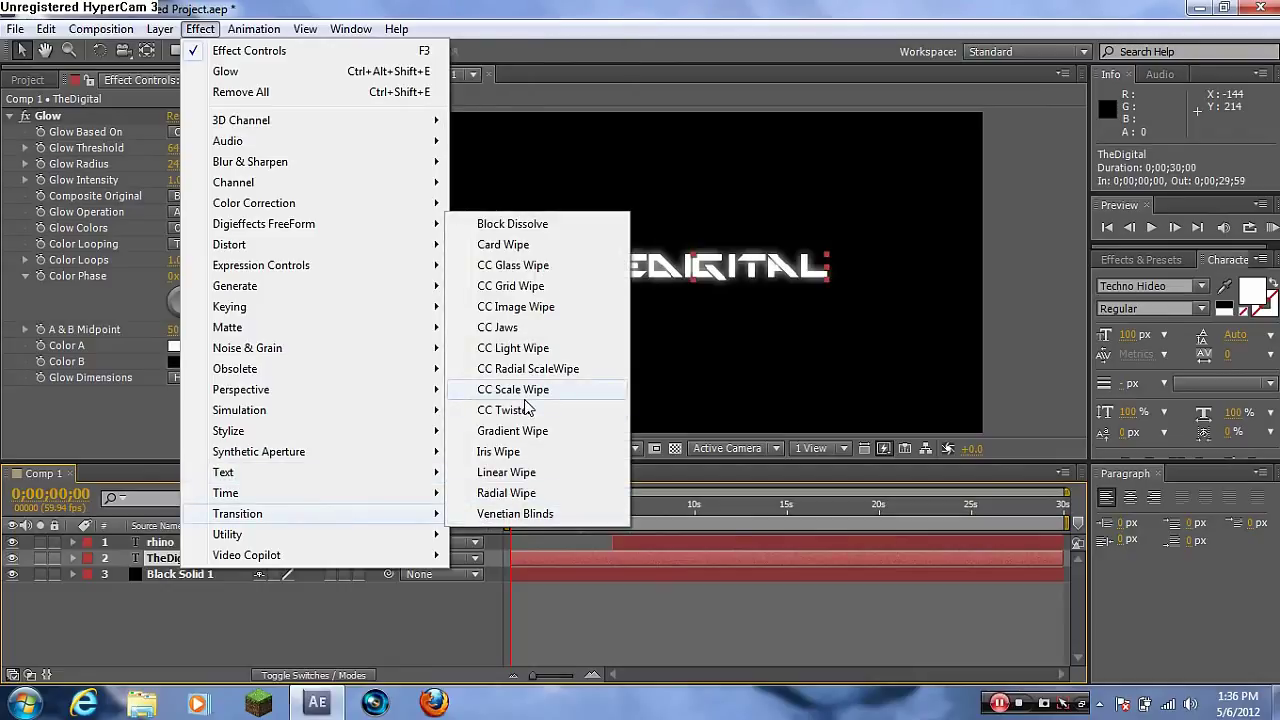
pyautogui.click(559, 356)
pyautogui.click(168, 558)
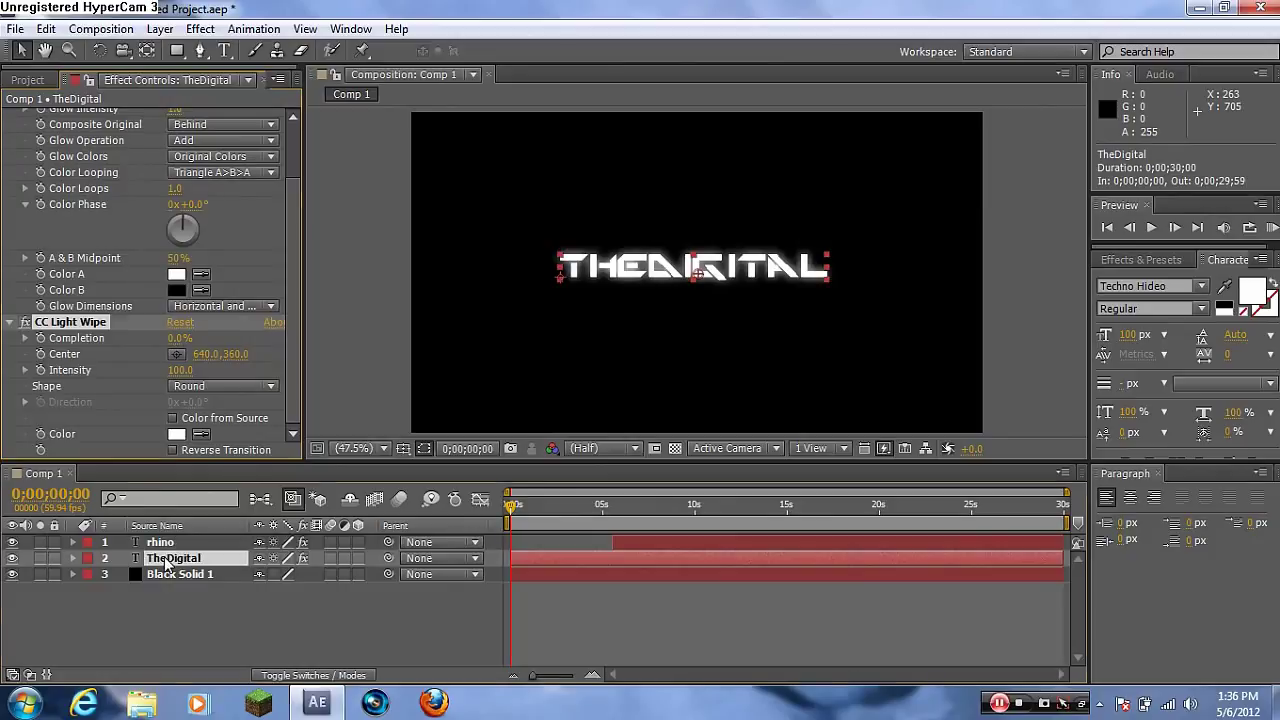
pyautogui.click(76, 323)
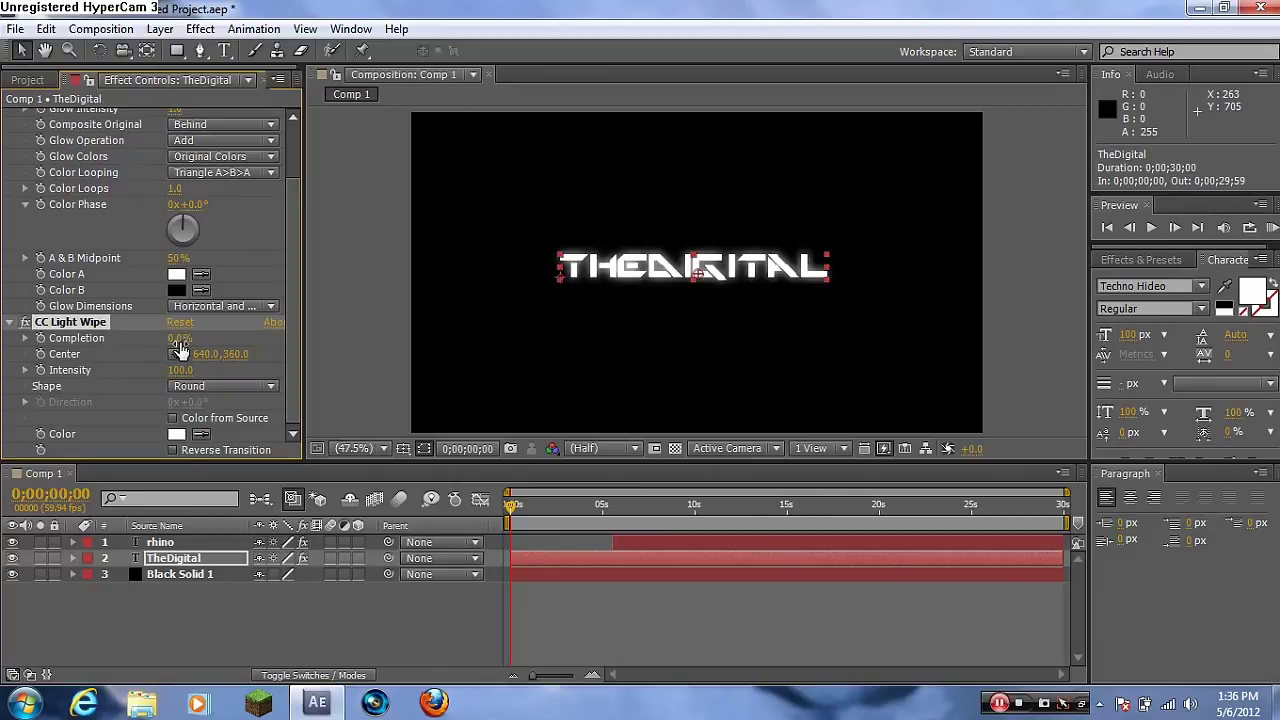
# - Keyframe the Completion of TheDigital's CC Light Wipe from 46% at 0;00;00;00 to 0% at 0;00;05;28, and scrub the result
pyautogui.moveTo(176, 346); pyautogui.dragTo(222, 344)
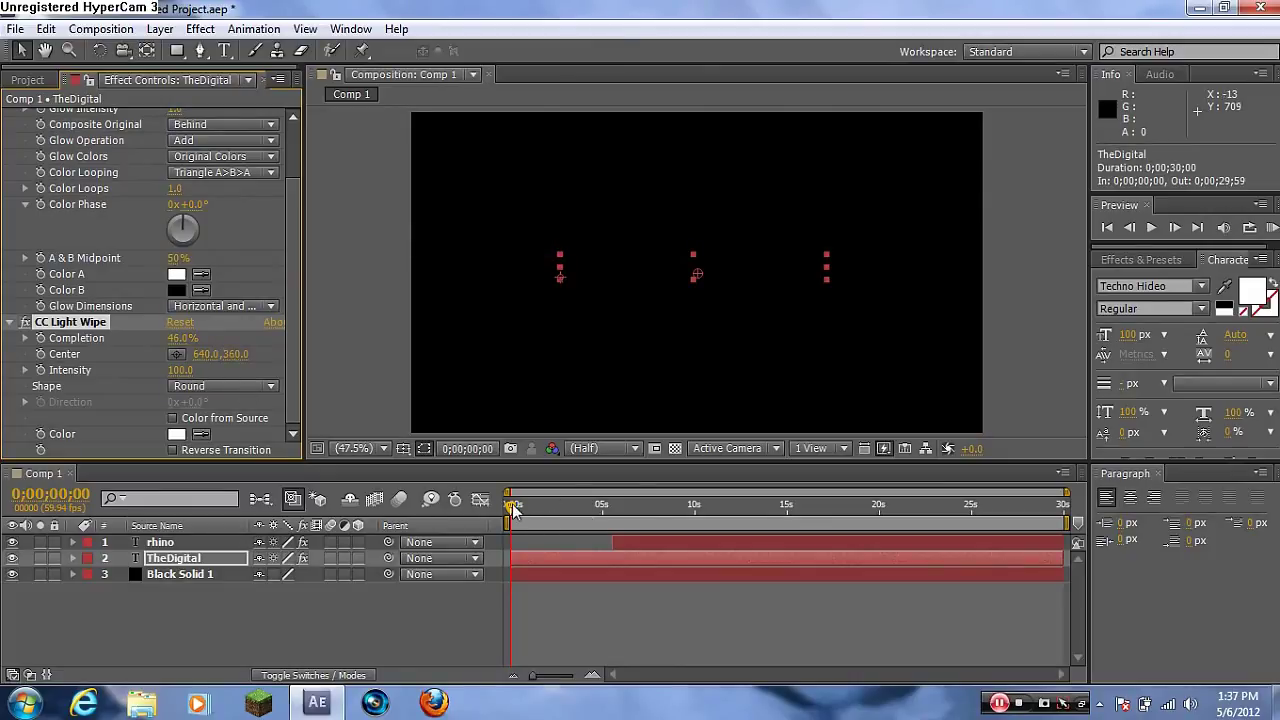
pyautogui.click(40, 339)
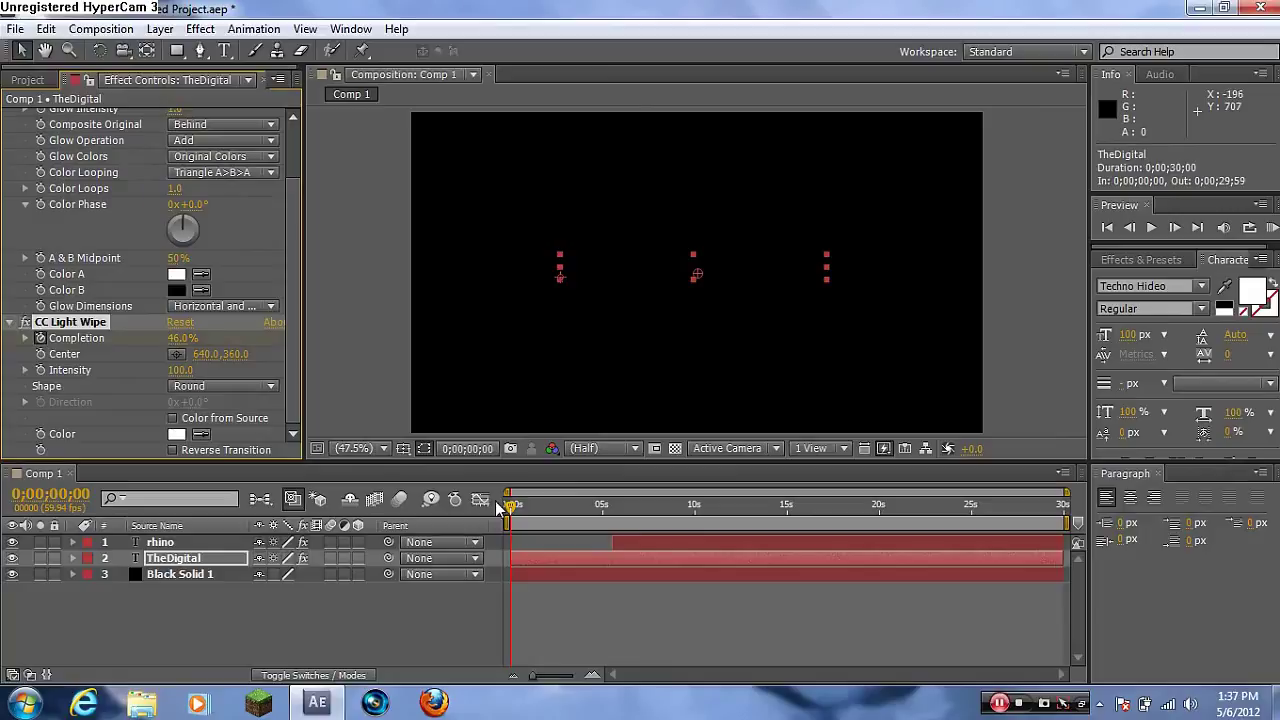
pyautogui.moveTo(511, 505); pyautogui.dragTo(616, 508)
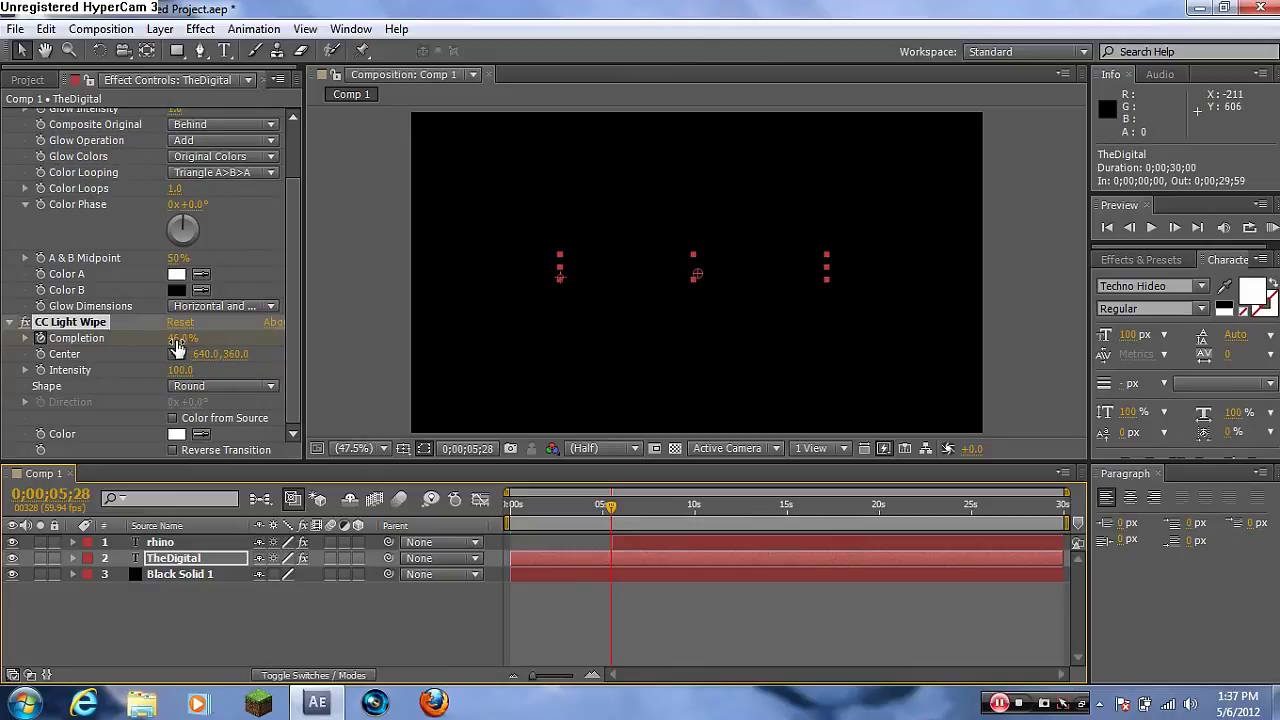
pyautogui.moveTo(175, 338); pyautogui.dragTo(135, 347)
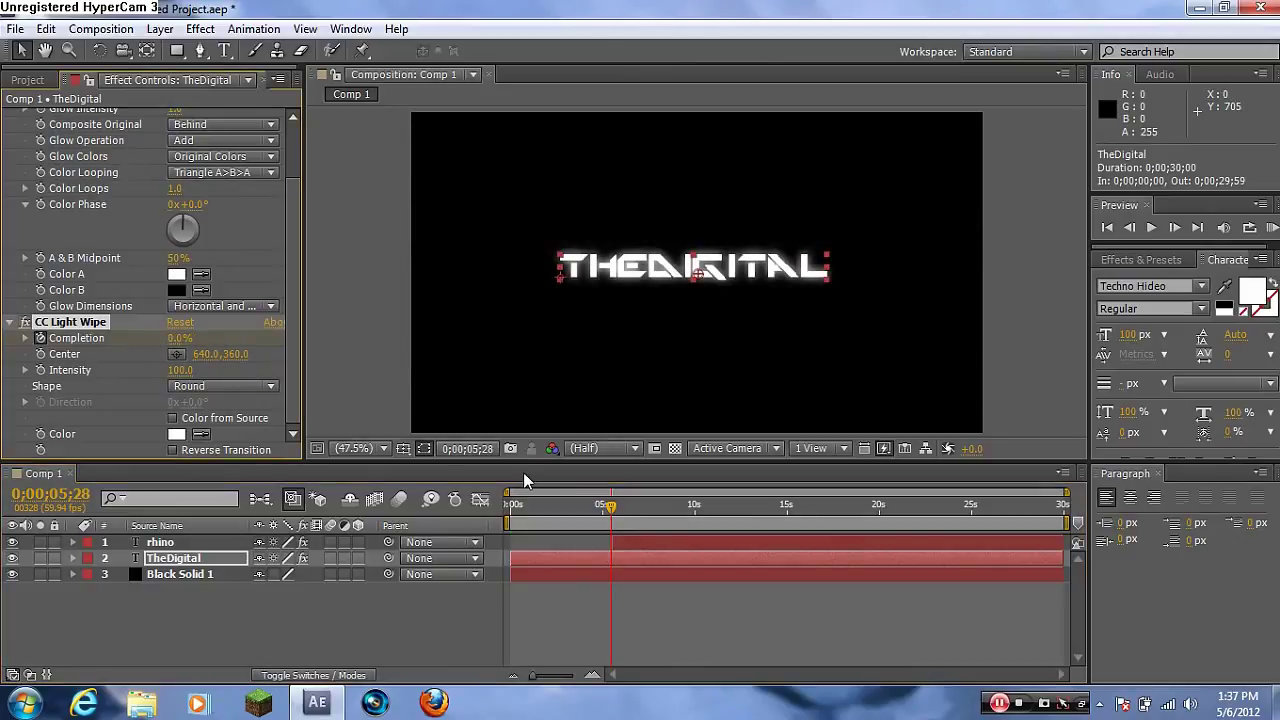
pyautogui.moveTo(614, 512)
pyautogui.mouseDown()
pyautogui.moveTo(471, 510)
pyautogui.moveTo(616, 505)
pyautogui.mouseUp()
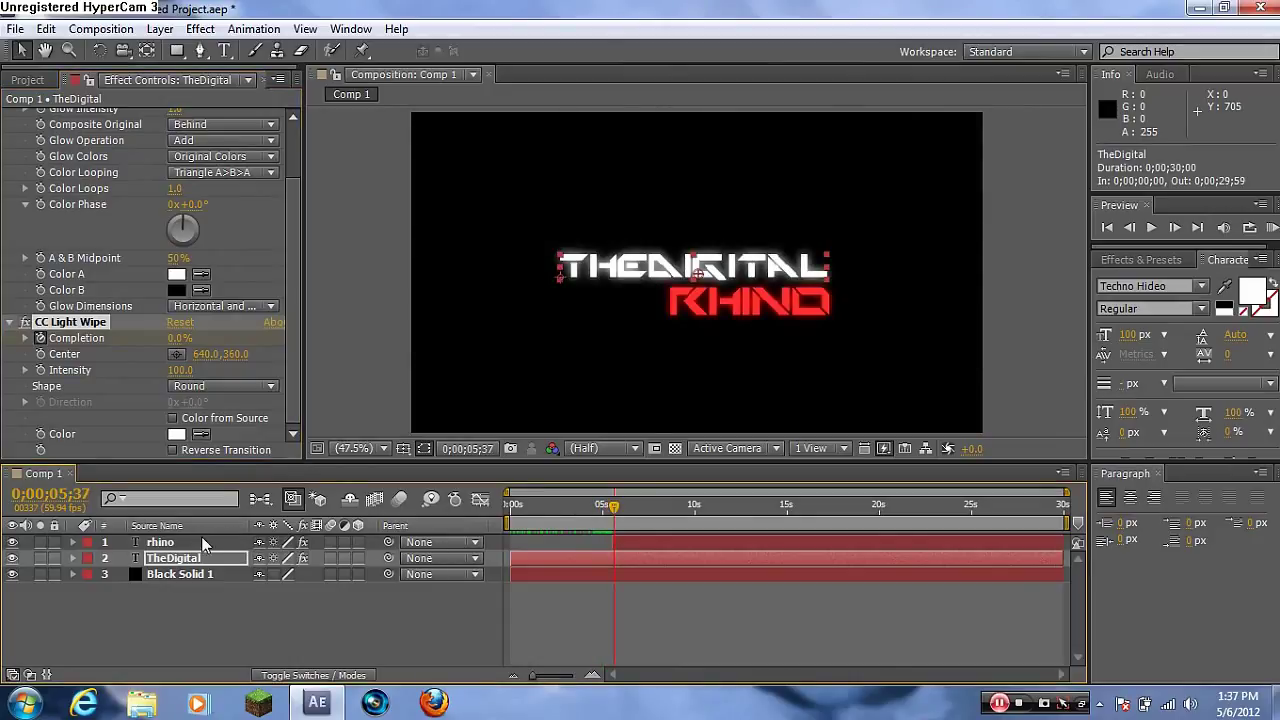
# - Apply the CC Jaws transition to the rhino layer
pyautogui.click(166, 543)
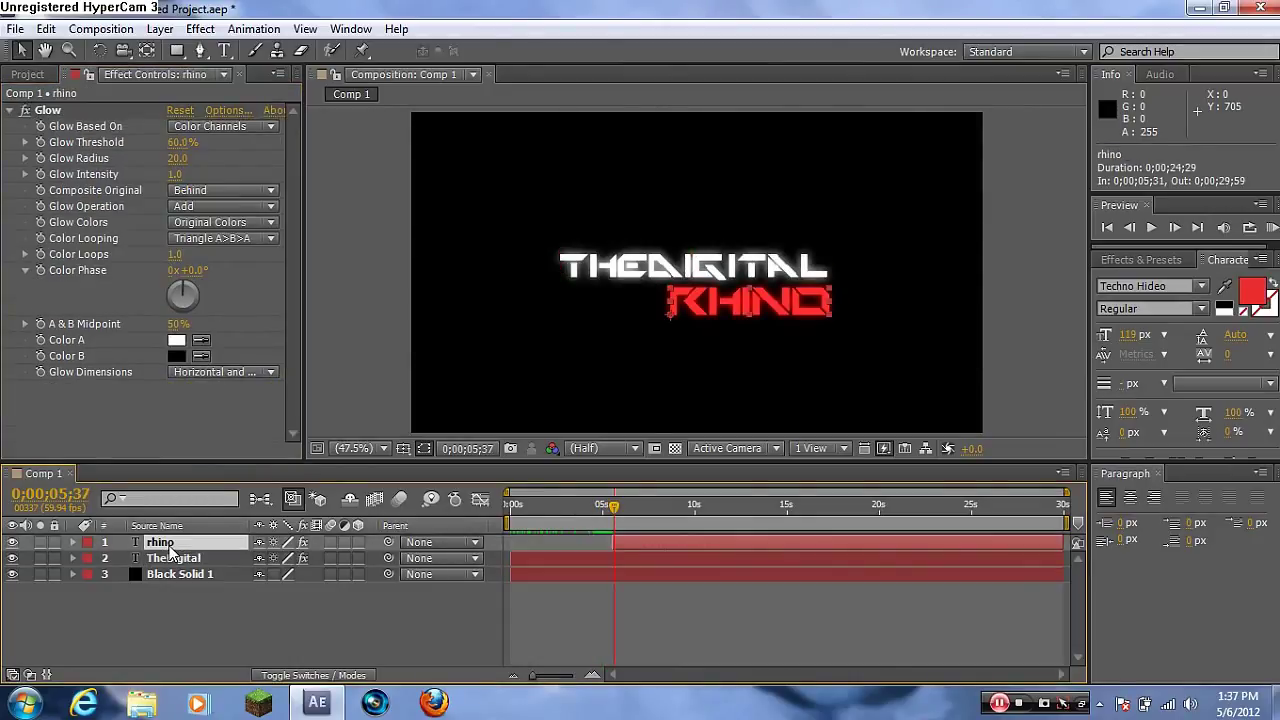
pyautogui.click(200, 28)
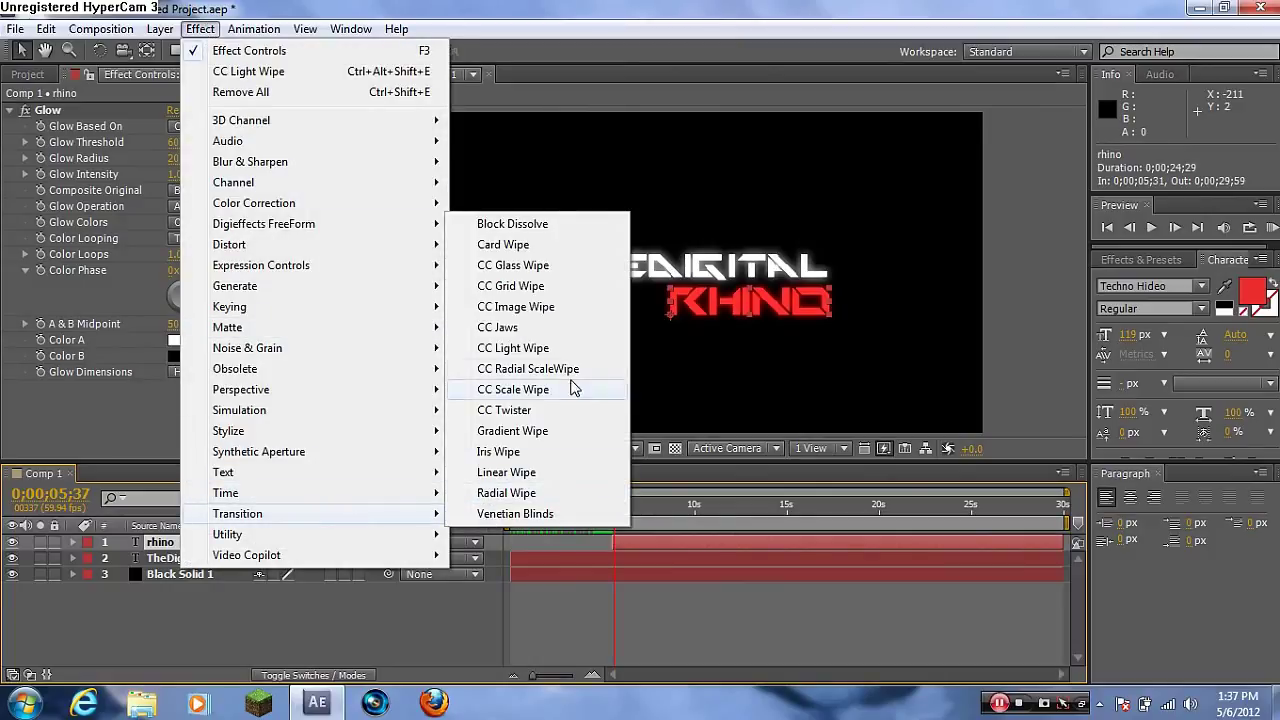
pyautogui.click(551, 330)
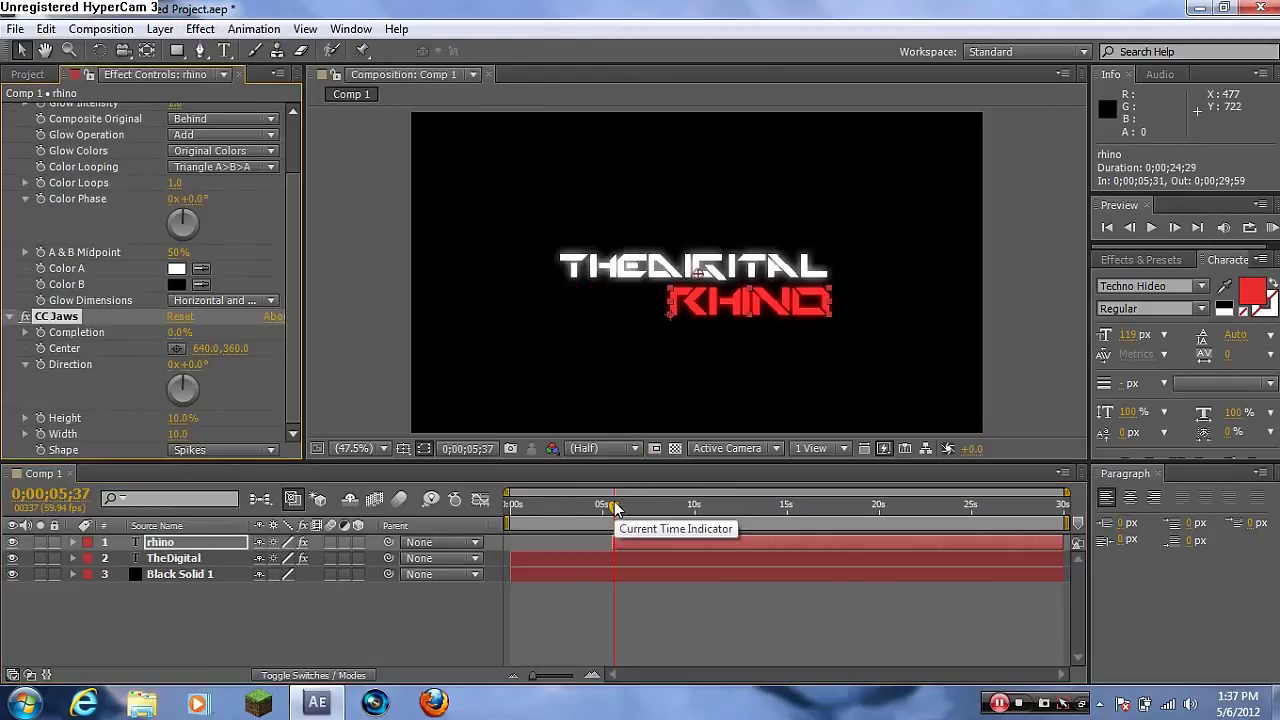
# - Keyframe the rhino layer's CC Jaws Completion at 49% at 0;00;05;31 and lower it at 0;00;15;06 to reveal the text
pyautogui.moveTo(614, 506); pyautogui.dragTo(612, 506)
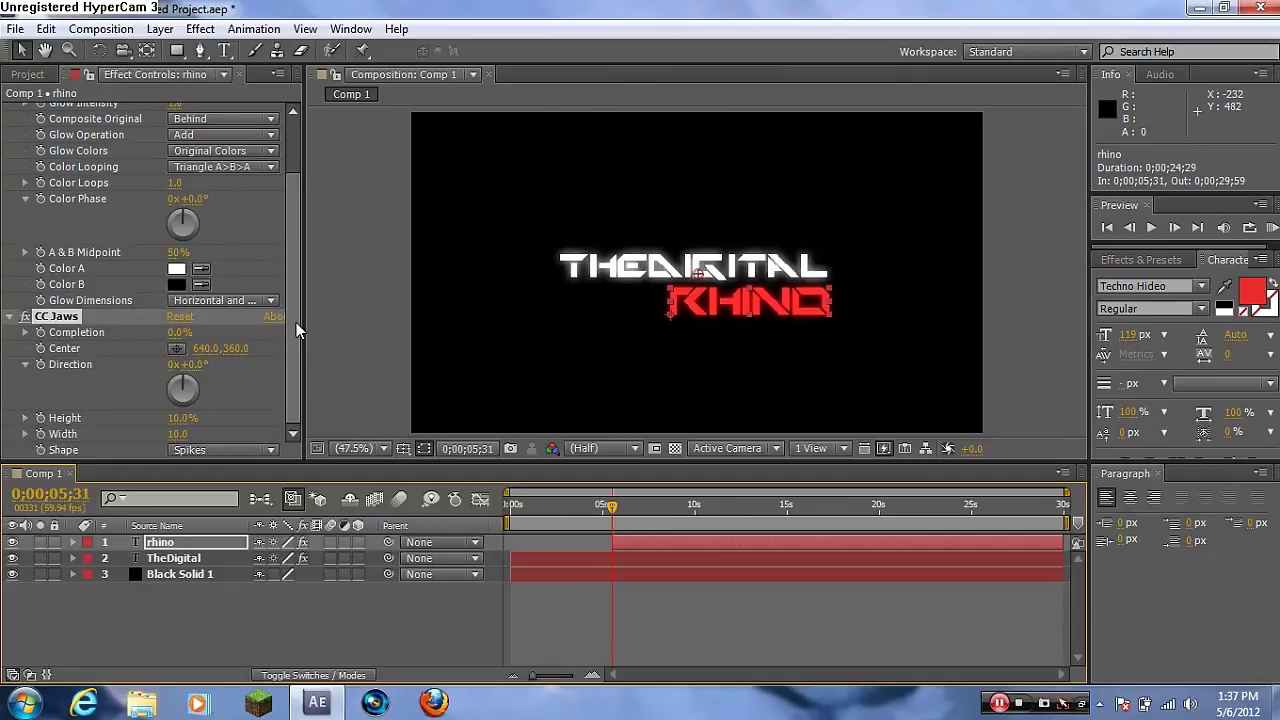
pyautogui.moveTo(175, 336); pyautogui.dragTo(220, 336)
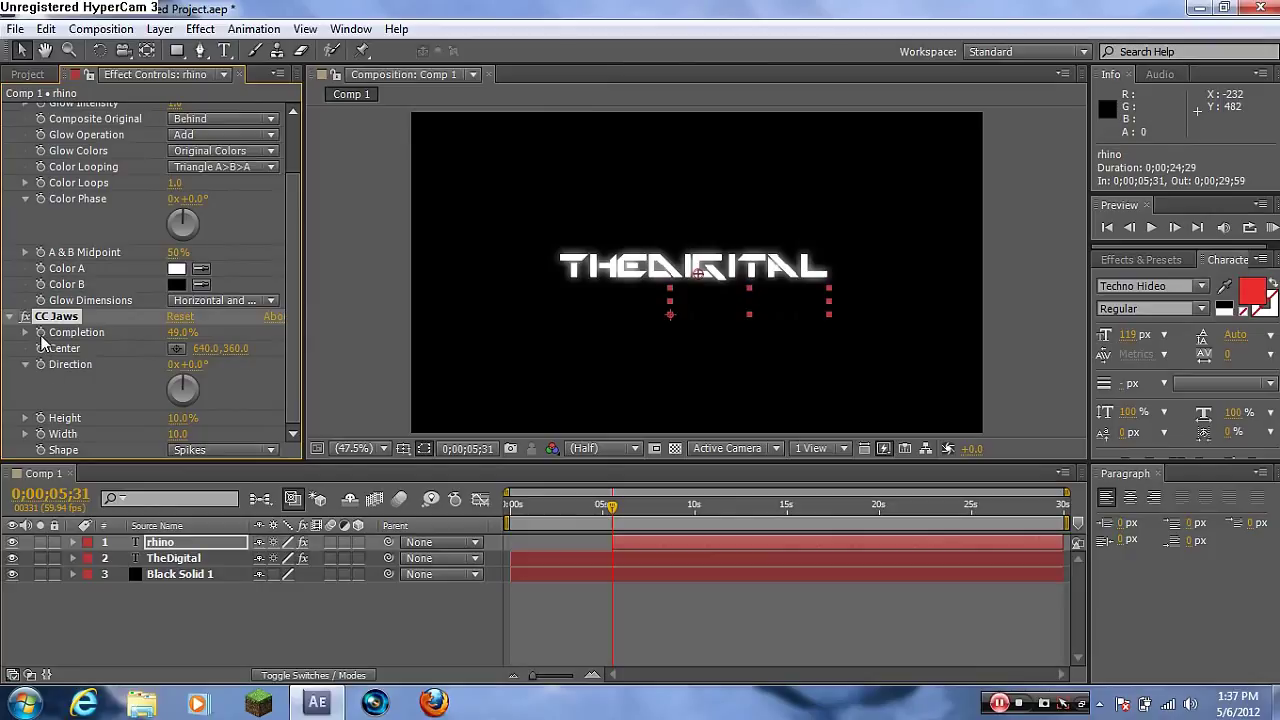
pyautogui.click(40, 334)
pyautogui.moveTo(614, 509); pyautogui.dragTo(790, 512)
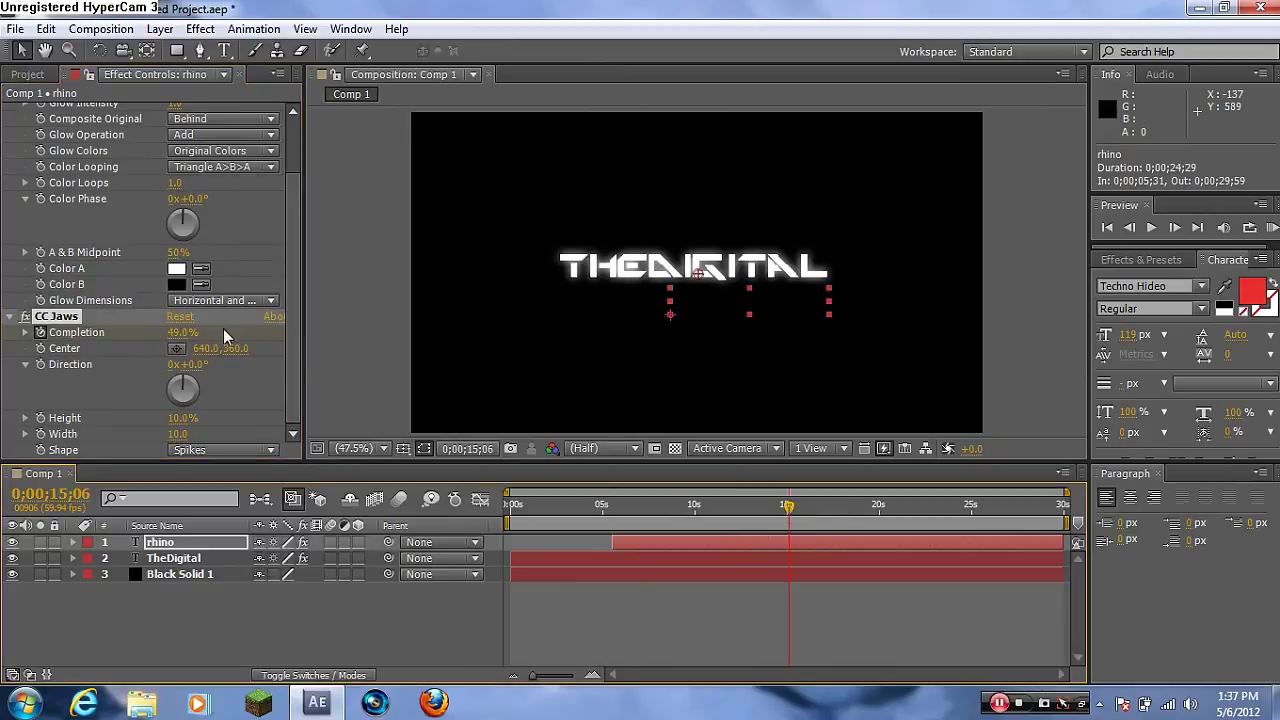
pyautogui.moveTo(176, 332); pyautogui.dragTo(113, 335)
# - Play a RAM preview of the title animation from the start of the composition
pyautogui.moveTo(787, 511); pyautogui.dragTo(493, 527)
pyautogui.click(1272, 228)
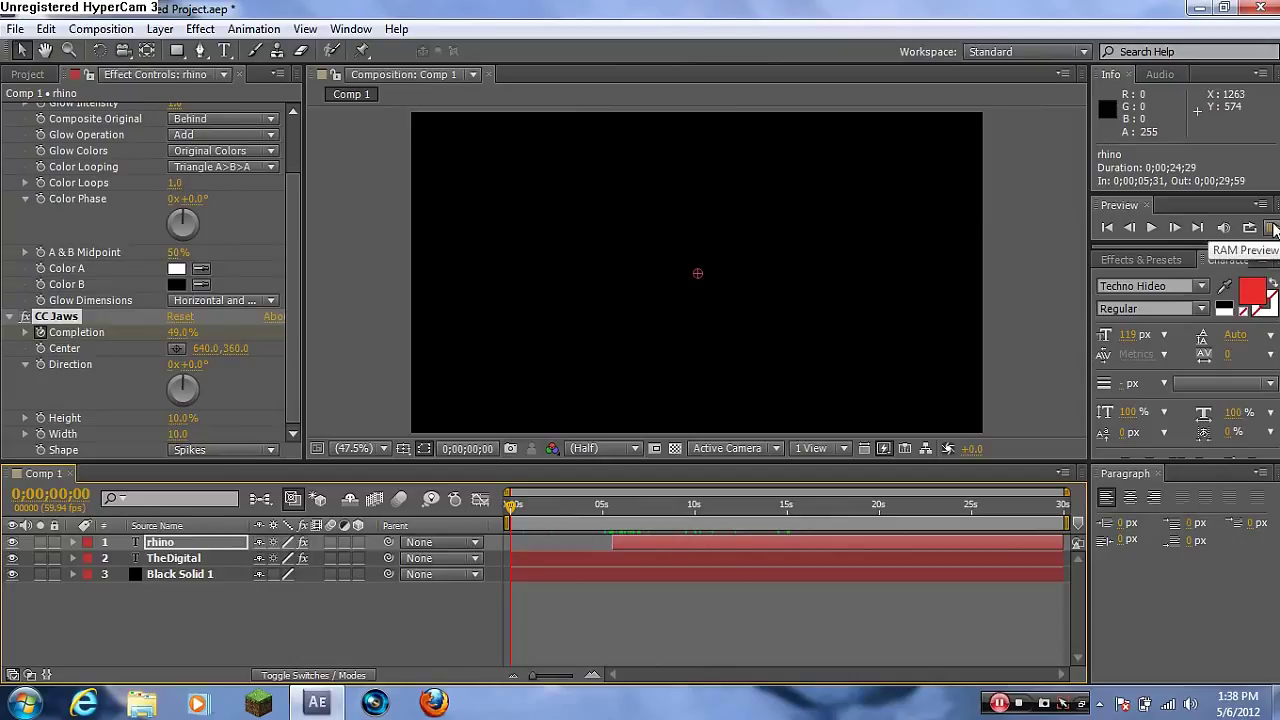
pyautogui.click(1272, 228)
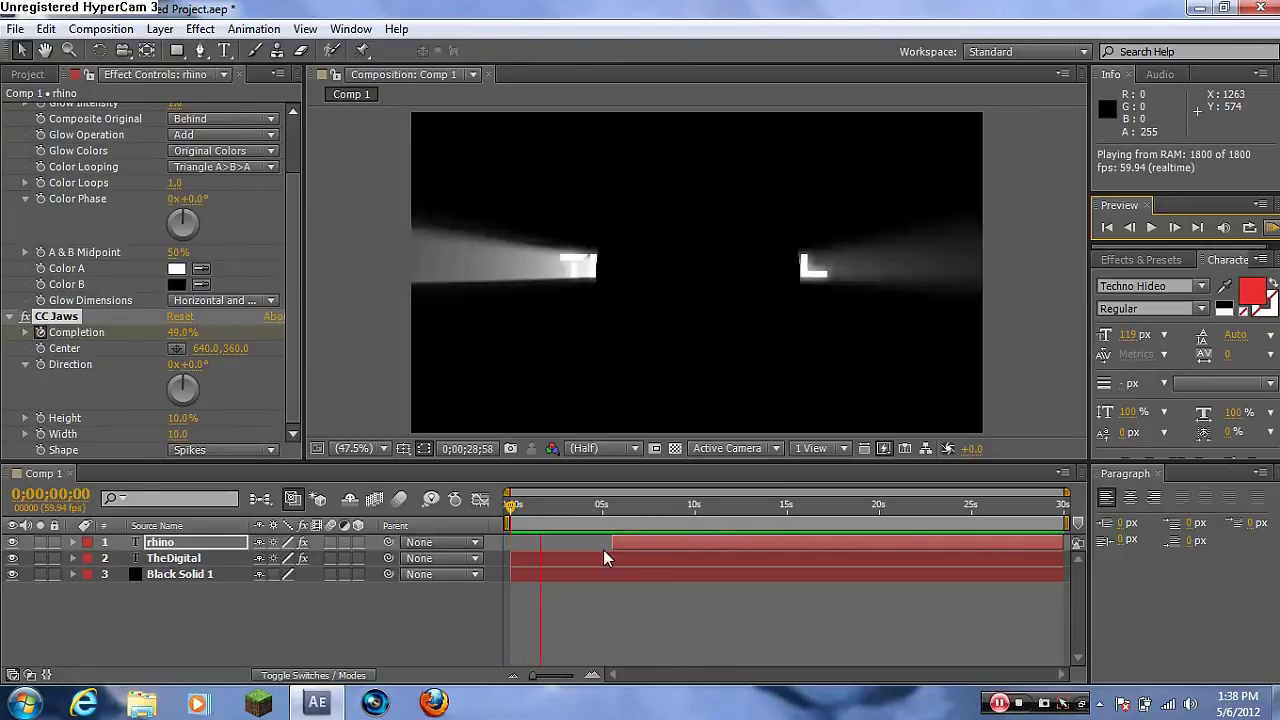
# - Stop the preview and scrub to 0;00;10;24 to check the rhino text's partial reveal
pyautogui.click(1152, 227)
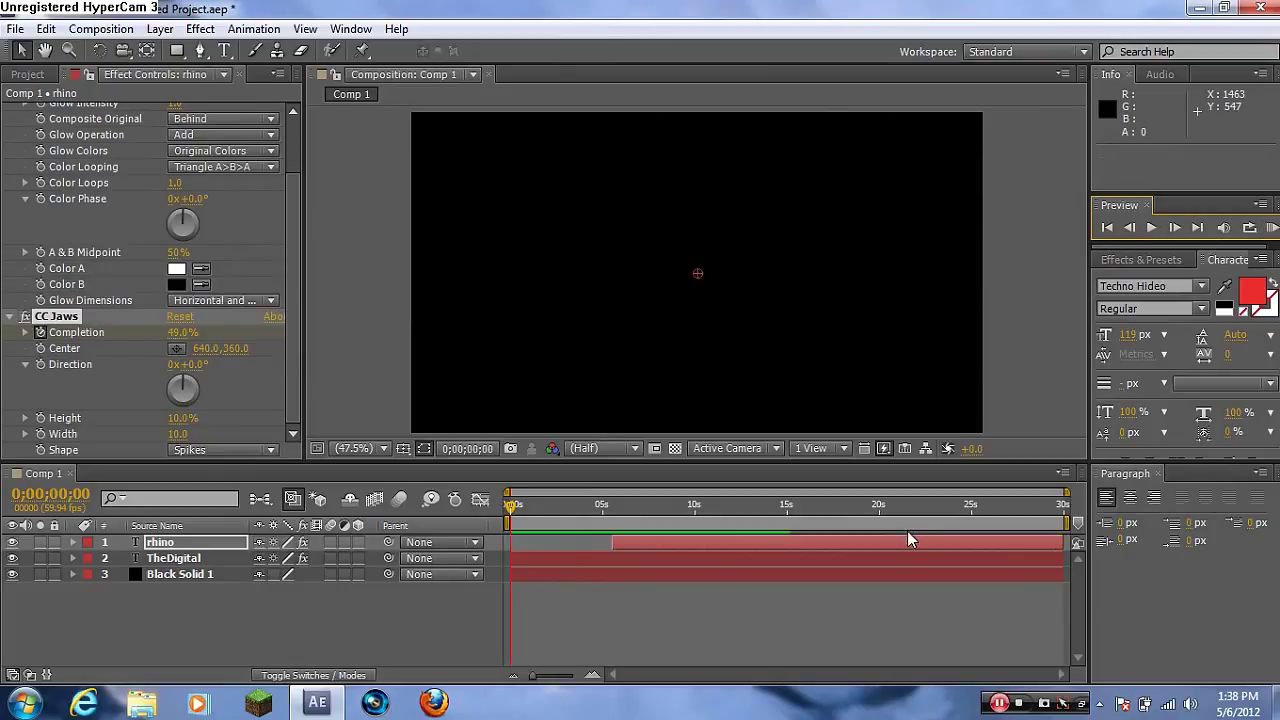
pyautogui.moveTo(511, 510); pyautogui.dragTo(703, 509)
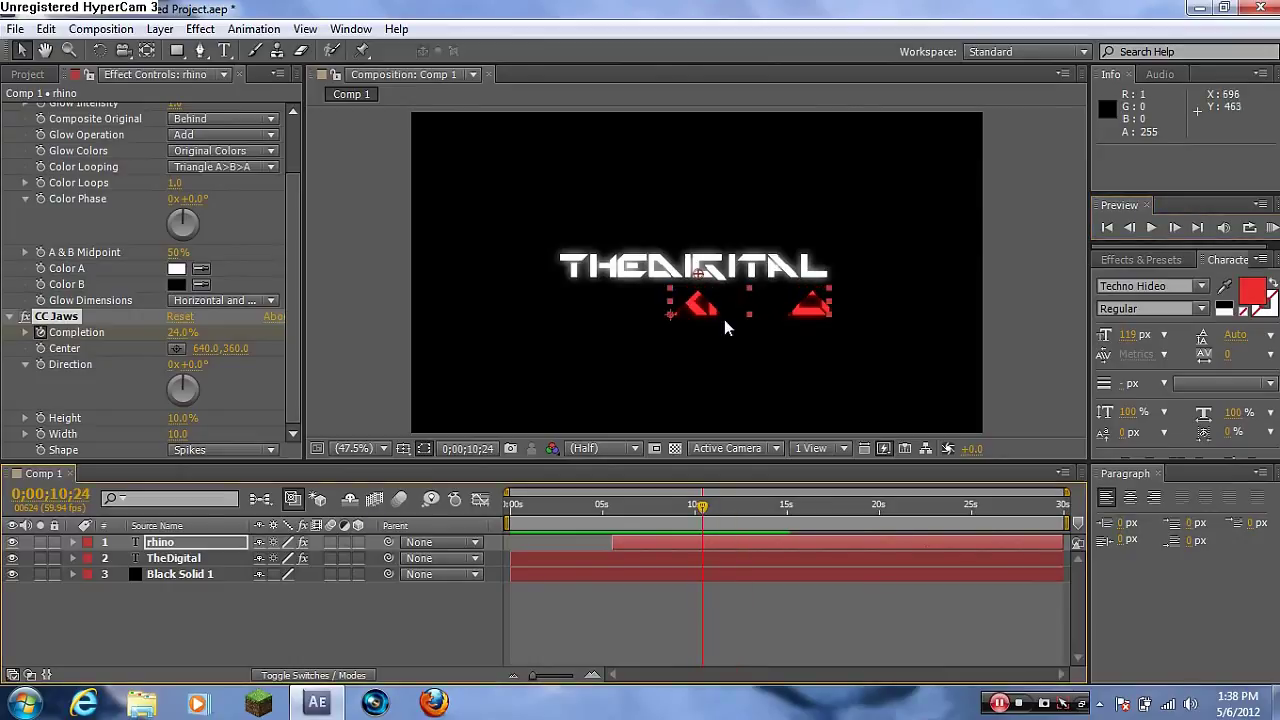
pyautogui.click(200, 28)
pyautogui.moveTo(340, 514)
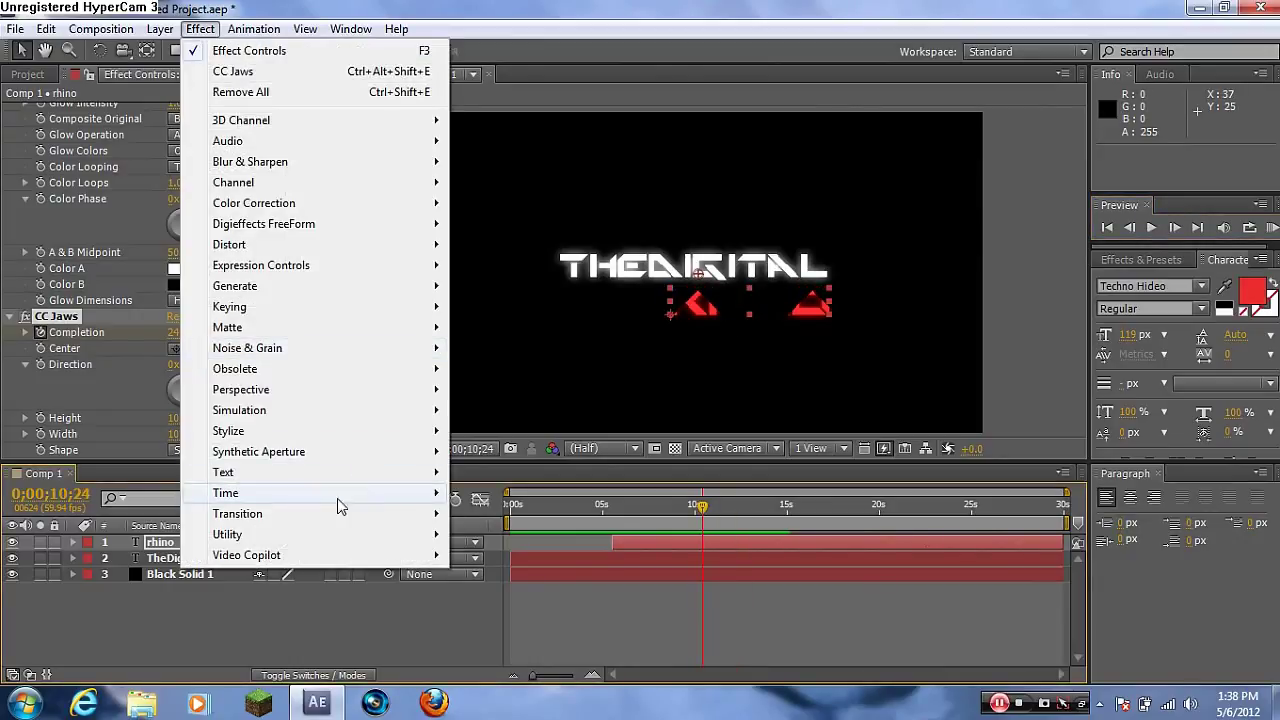
pyautogui.click(605, 11)
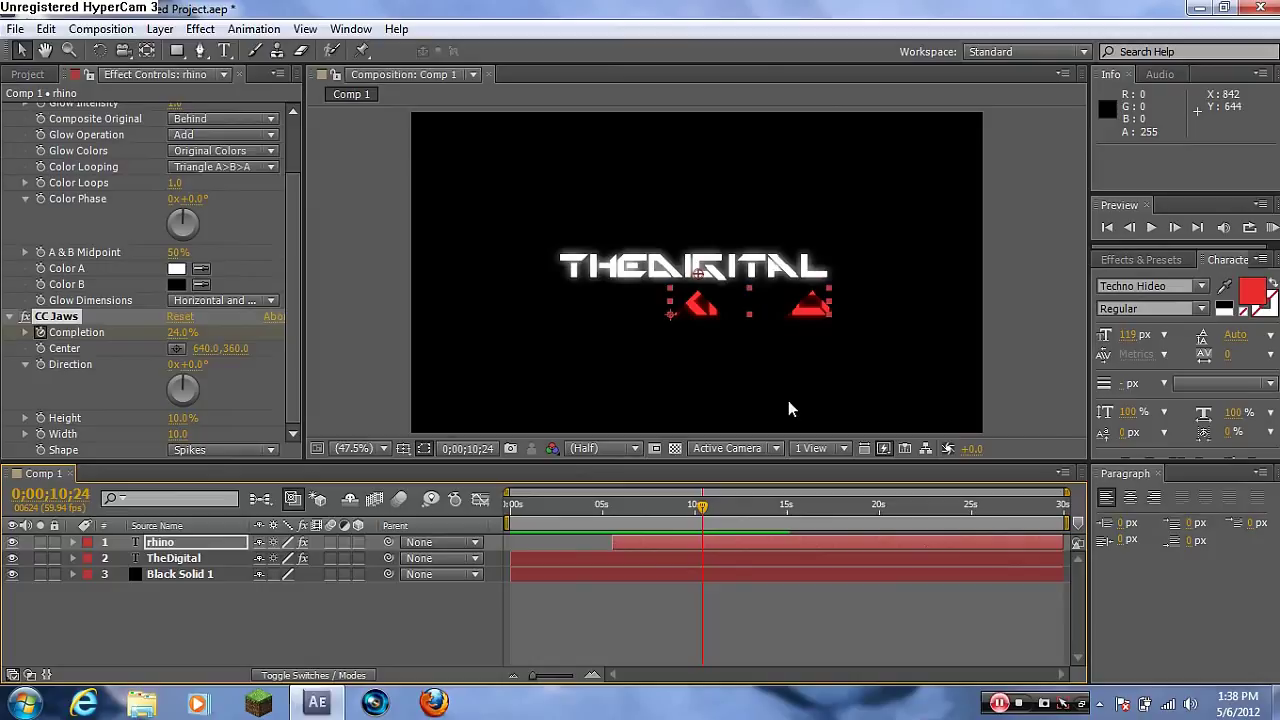
# - Apply the Video Copilot Optical Flares effect to the Black Solid 1 layer with the time at 0;00;15;00
pyautogui.moveTo(703, 510); pyautogui.dragTo(788, 510)
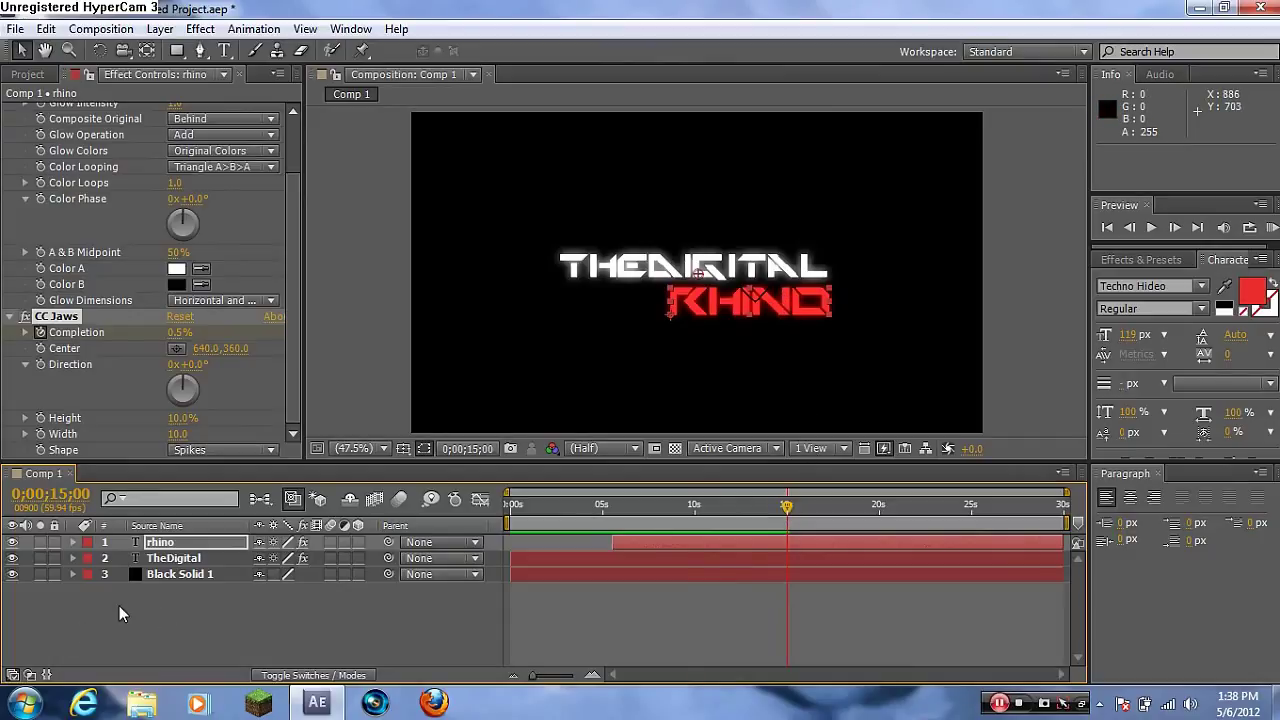
pyautogui.click(157, 574)
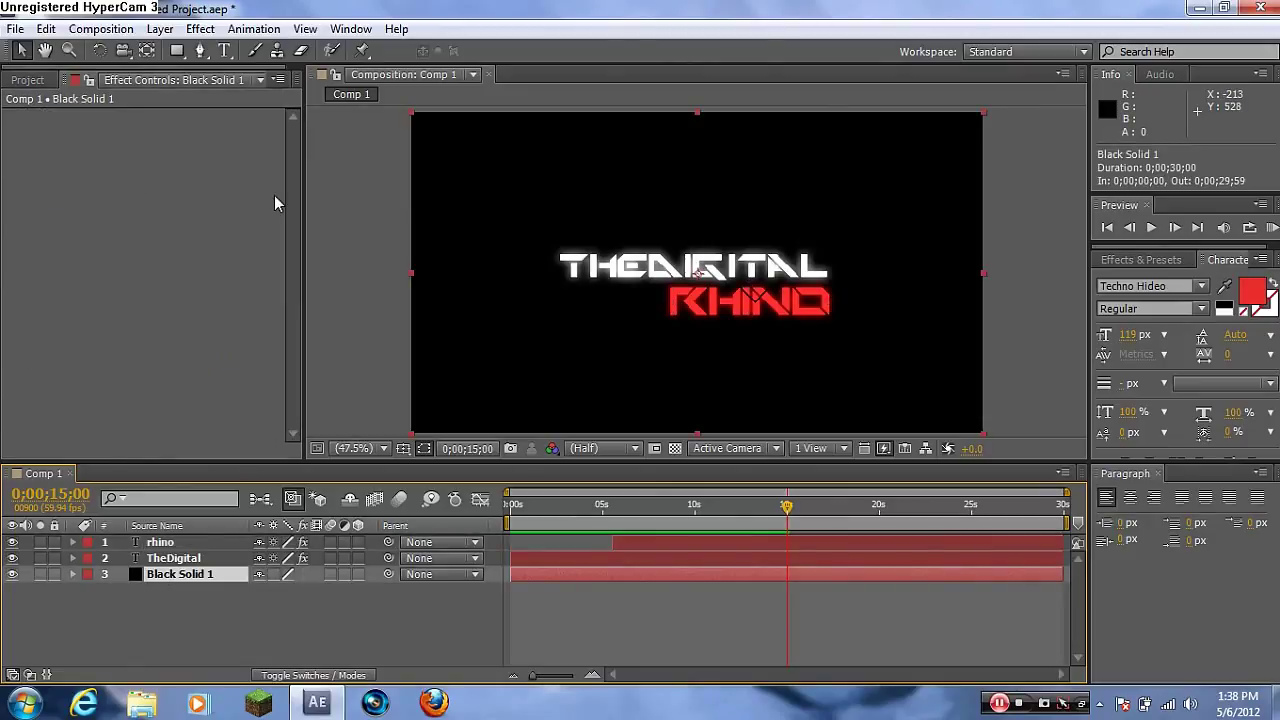
pyautogui.click(200, 28)
pyautogui.moveTo(413, 563)
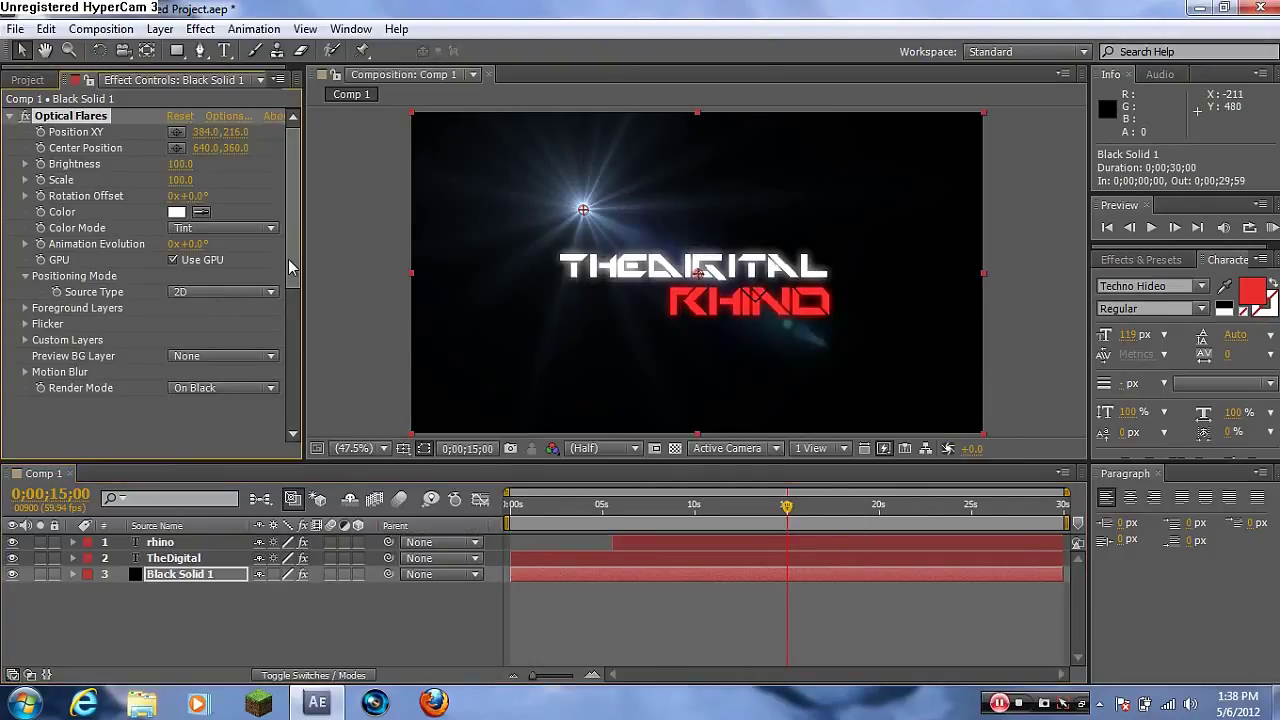
# - Load the Cool Flare preset from the Motion Graphics collection in the Optical Flares options and accept it
pyautogui.click(224, 117)
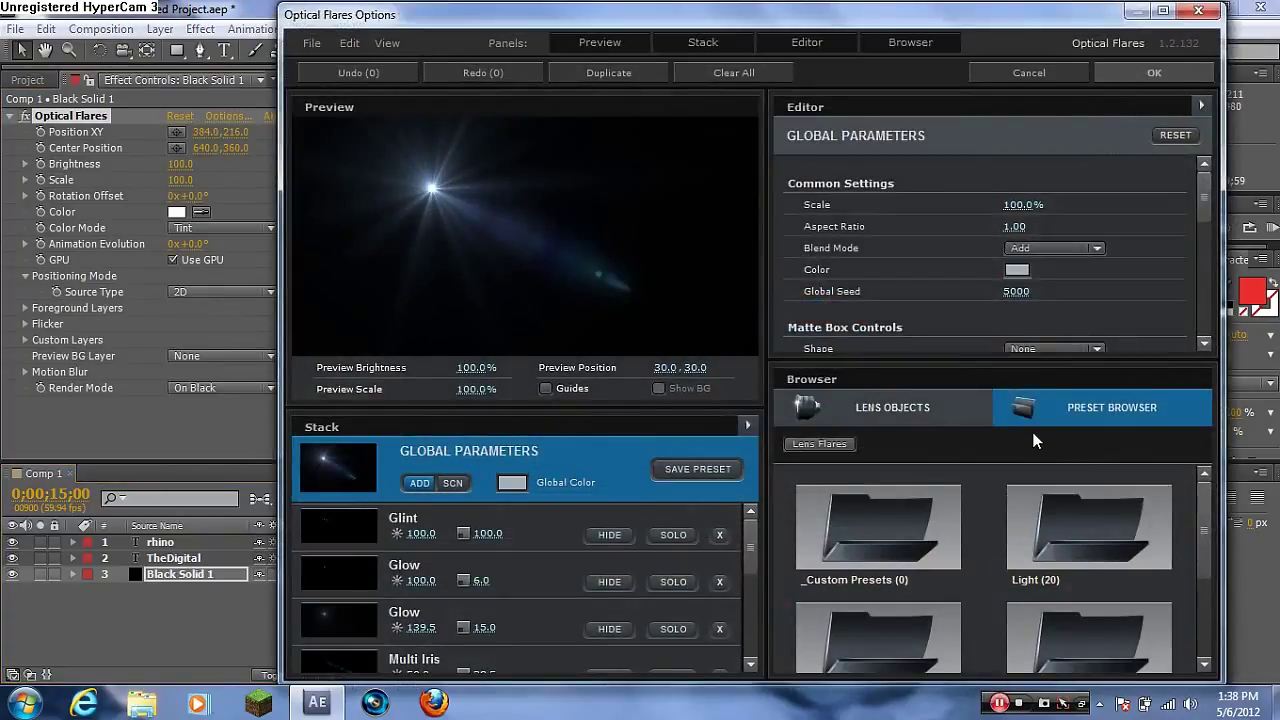
pyautogui.doubleClick(876, 627)
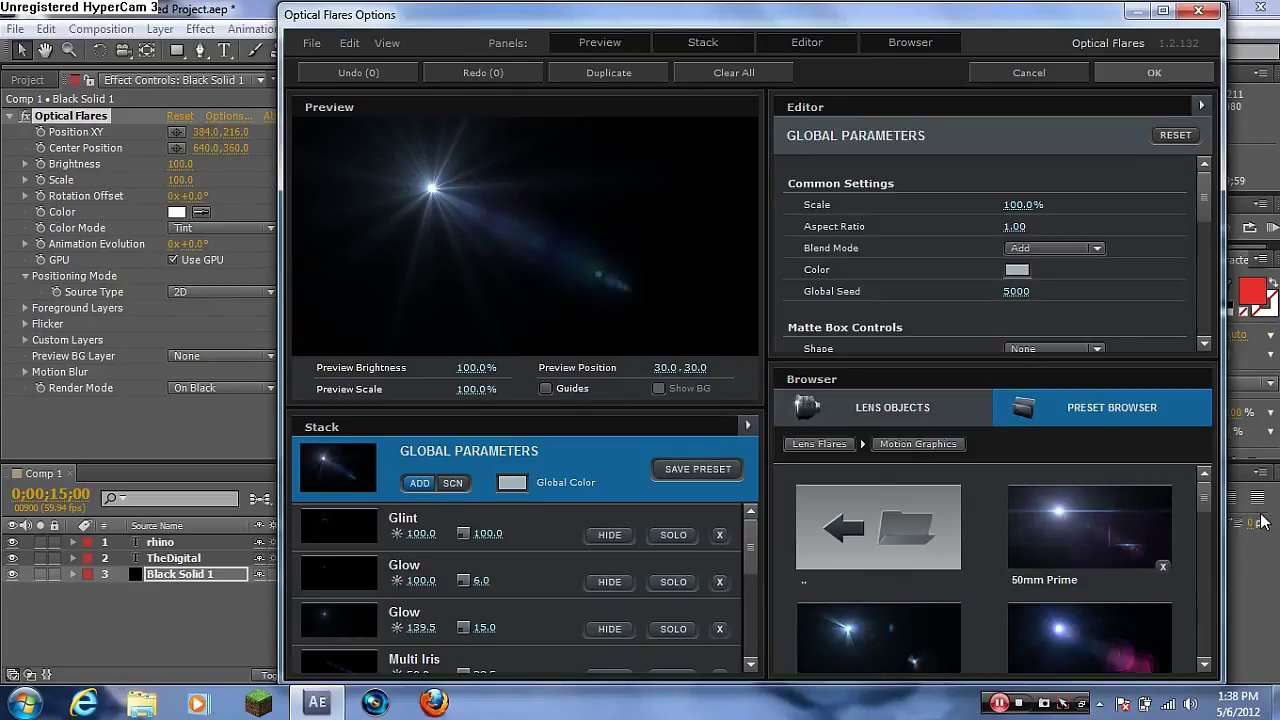
pyautogui.click(834, 446)
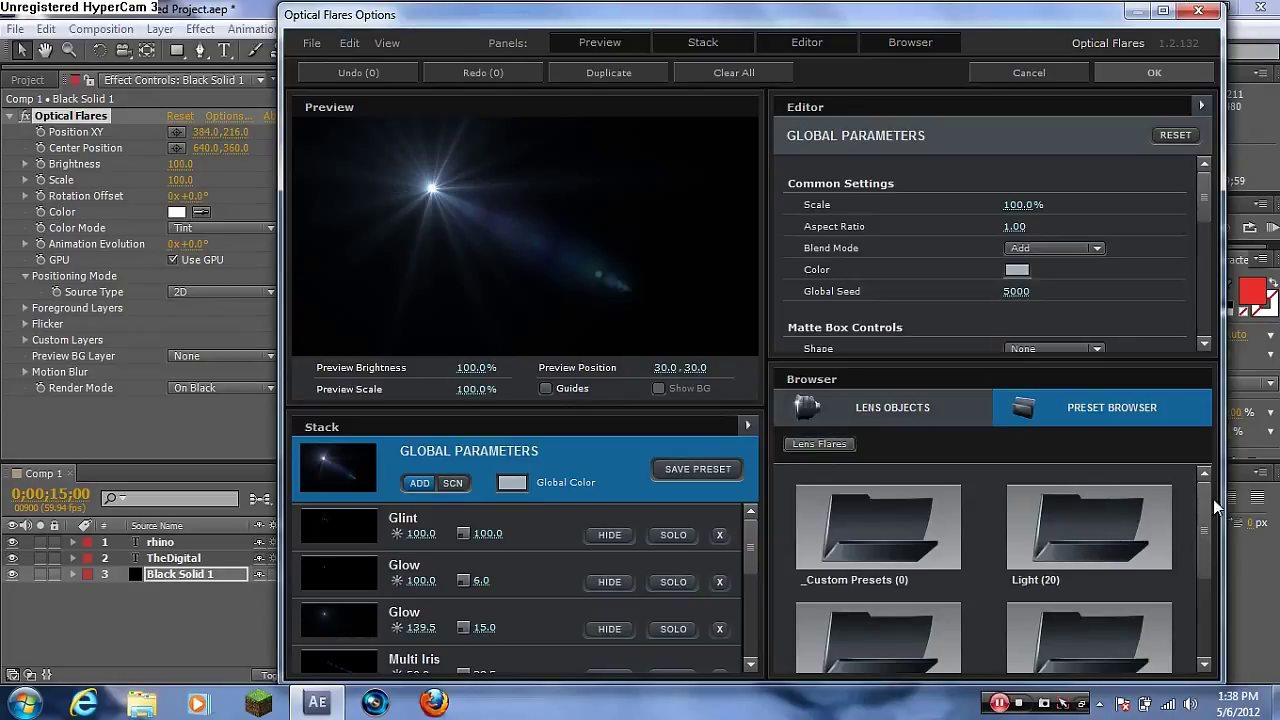
pyautogui.moveTo(1209, 502); pyautogui.dragTo(1199, 562)
pyautogui.doubleClick(852, 541)
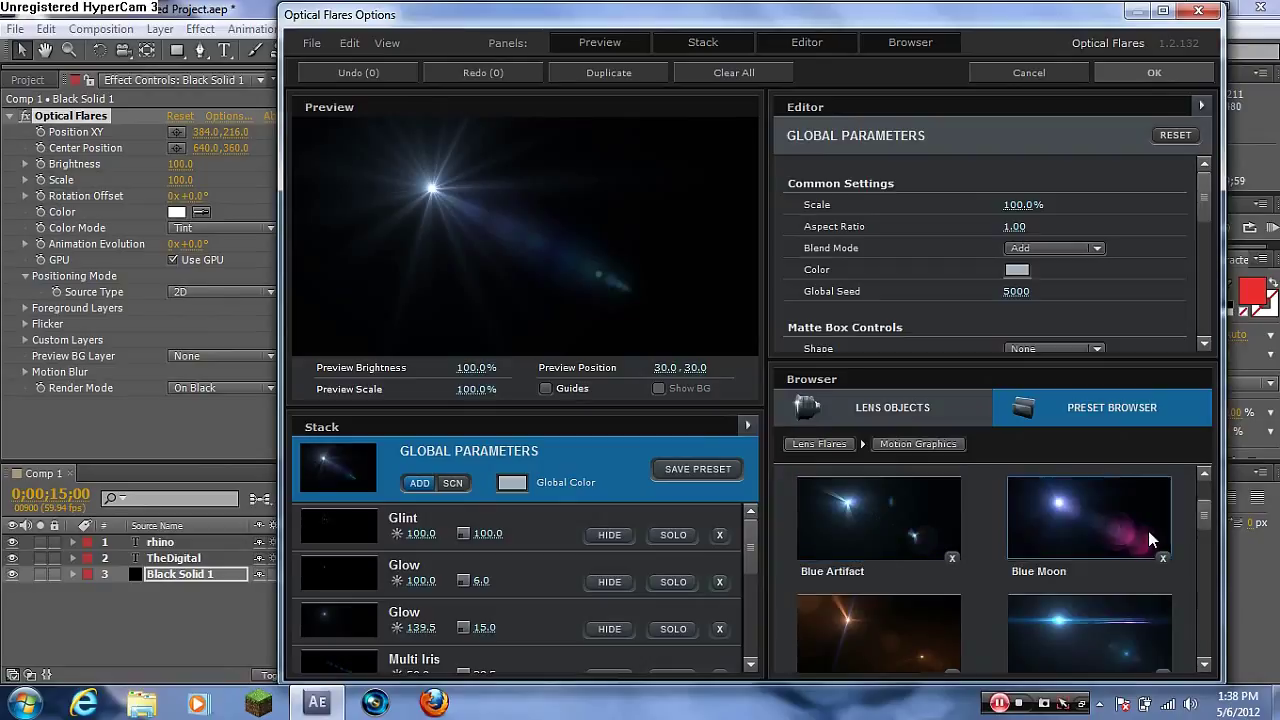
pyautogui.moveTo(1205, 512)
pyautogui.mouseDown()
pyautogui.moveTo(1209, 495)
pyautogui.moveTo(1187, 659)
pyautogui.moveTo(1191, 505)
pyautogui.moveTo(1189, 530)
pyautogui.mouseUp()
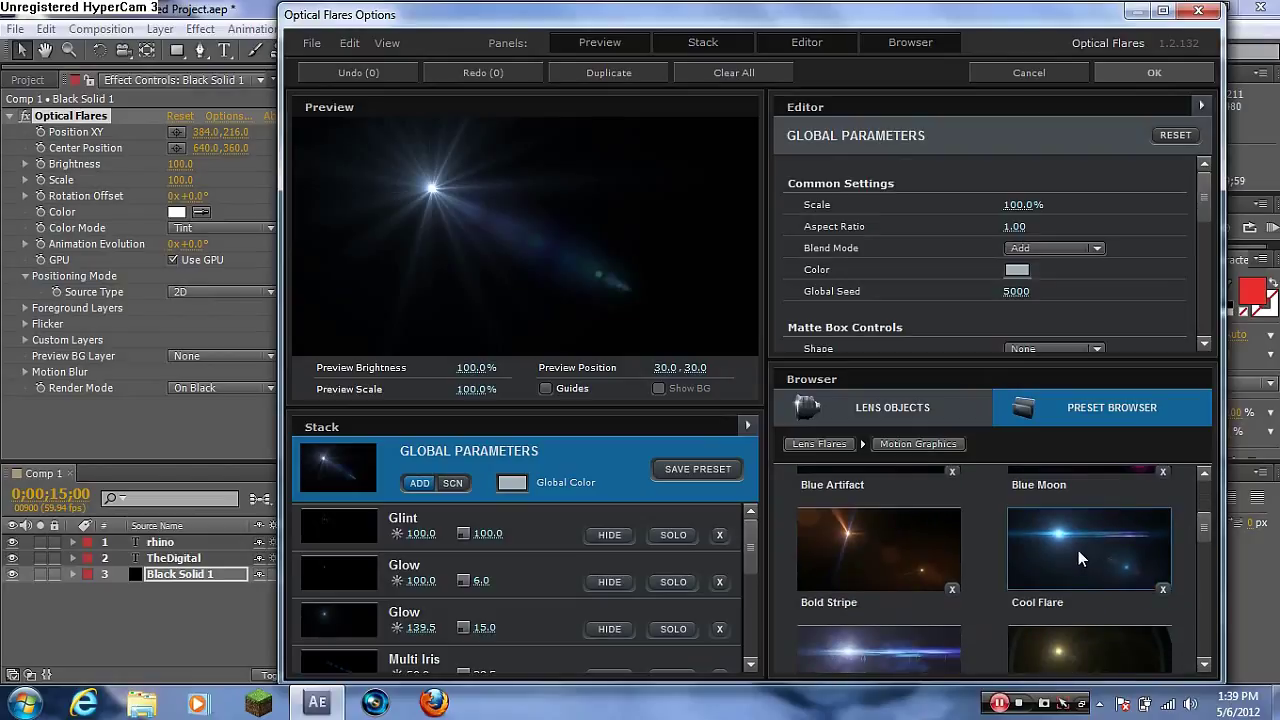
pyautogui.click(1078, 550)
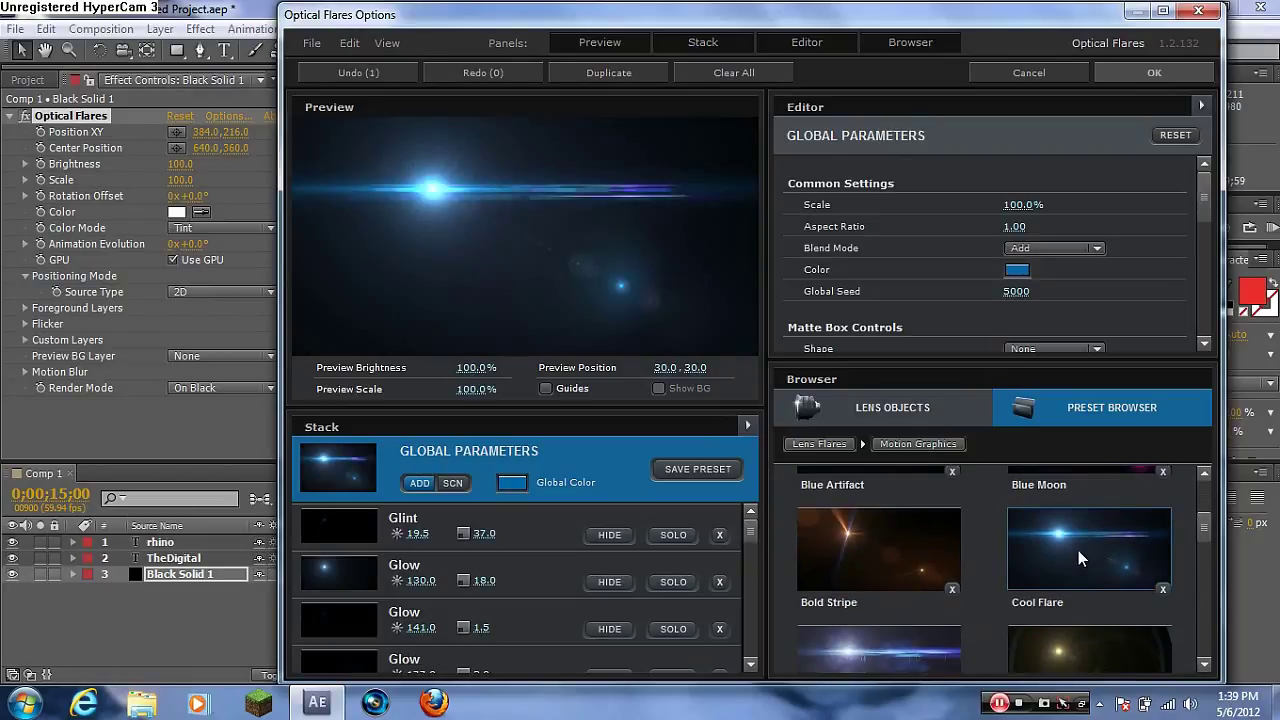
pyautogui.click(1176, 72)
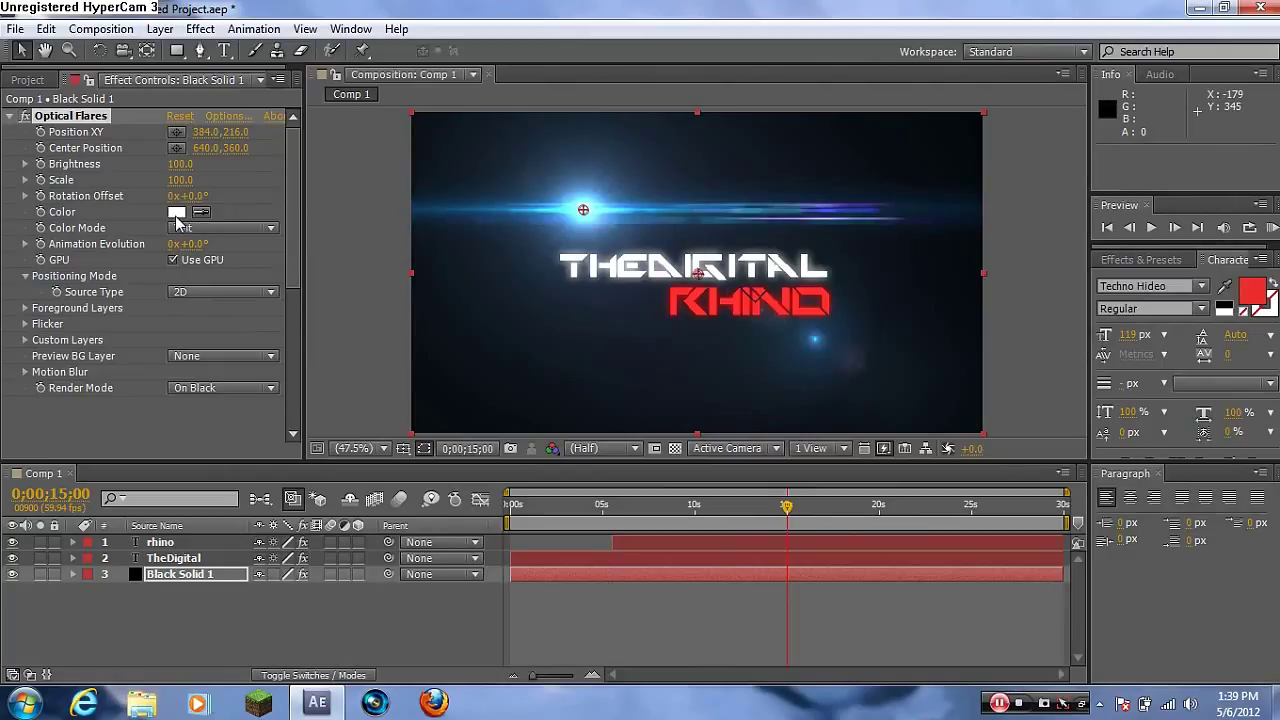
# - Set the Optical Flares tint color to light red EB6D6D
pyautogui.click(176, 213)
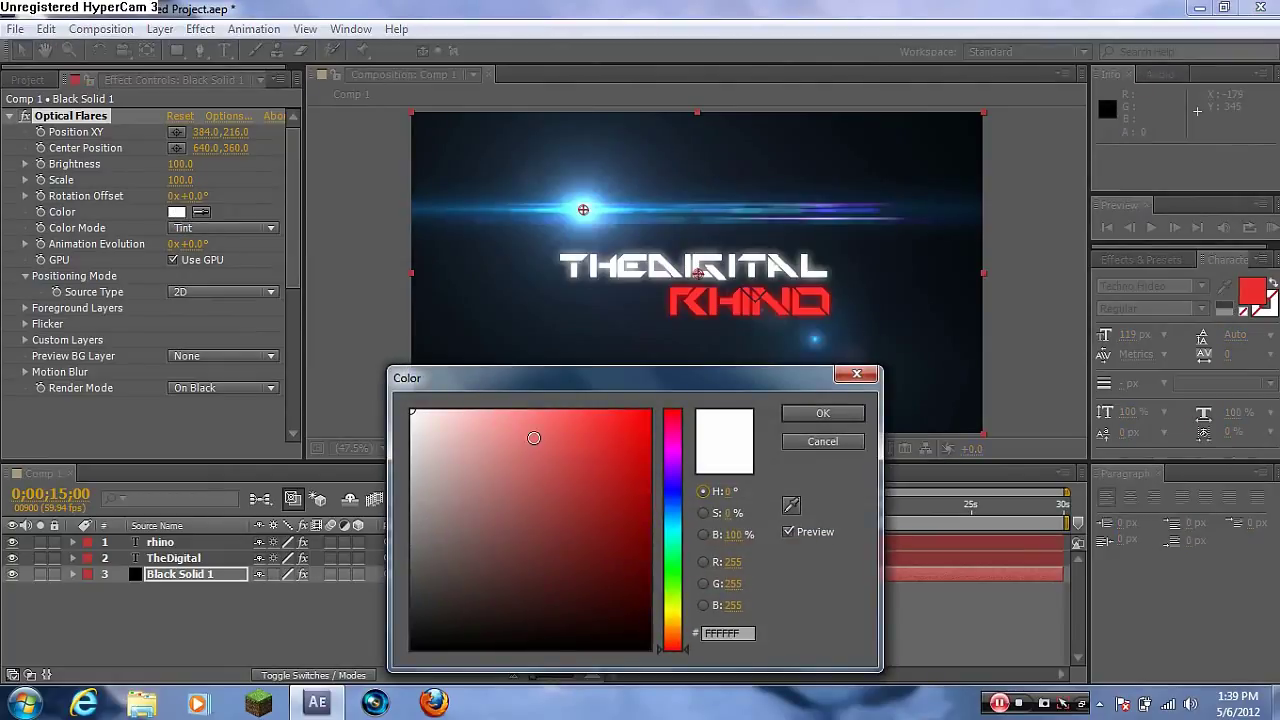
pyautogui.click(539, 428)
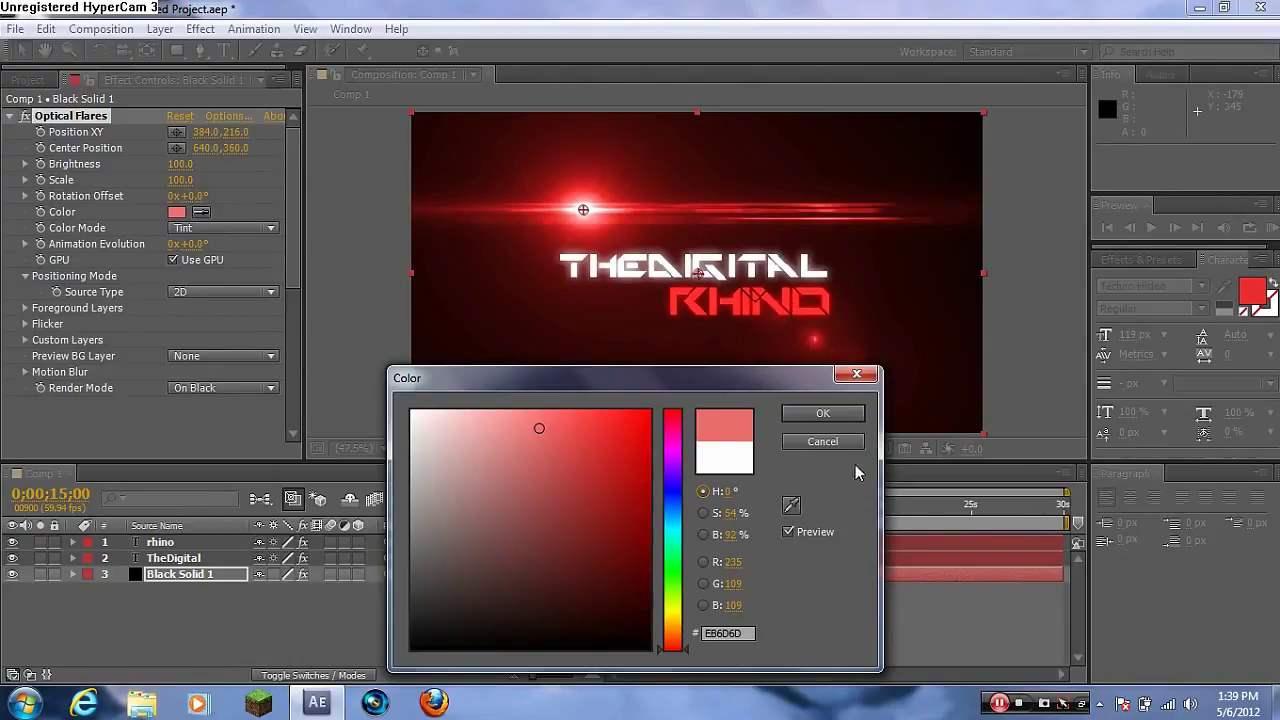
pyautogui.click(825, 412)
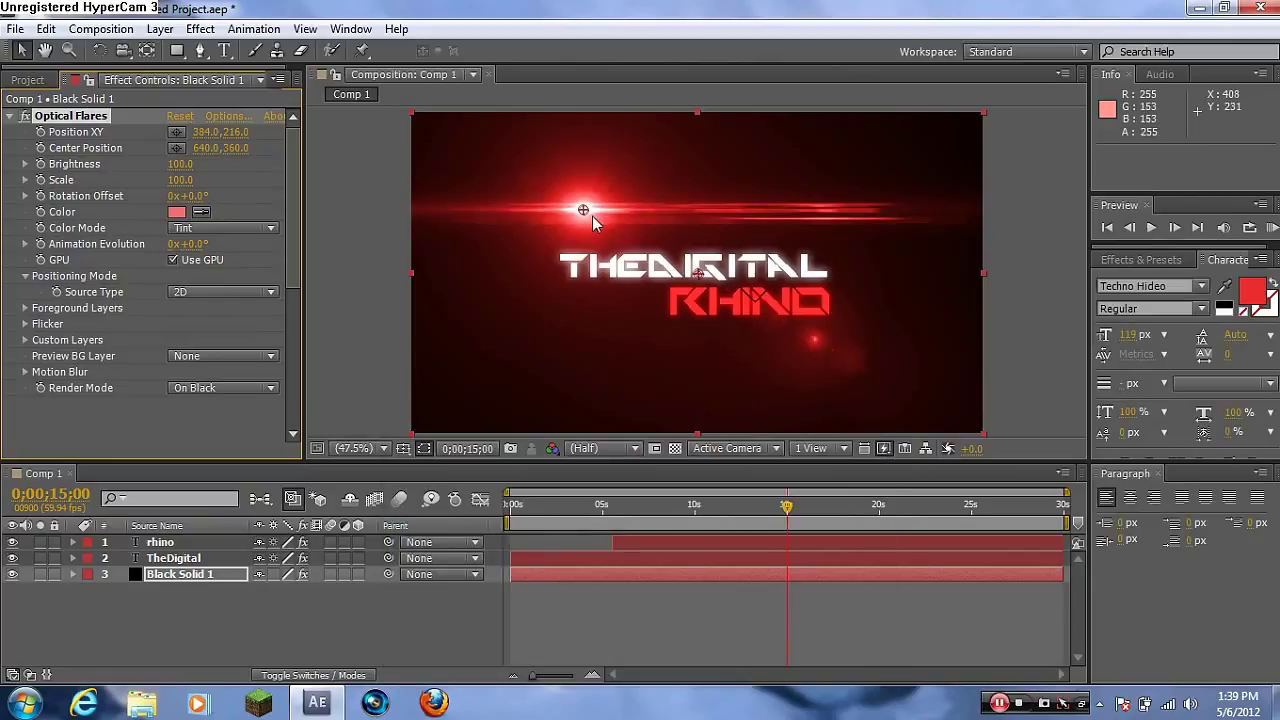
# - Move the flare beneath the RHINO text to about 758.7, 466.5 and trim the start of Black Solid 1 to 0;00;14;20
pyautogui.moveTo(582, 213); pyautogui.dragTo(750, 323)
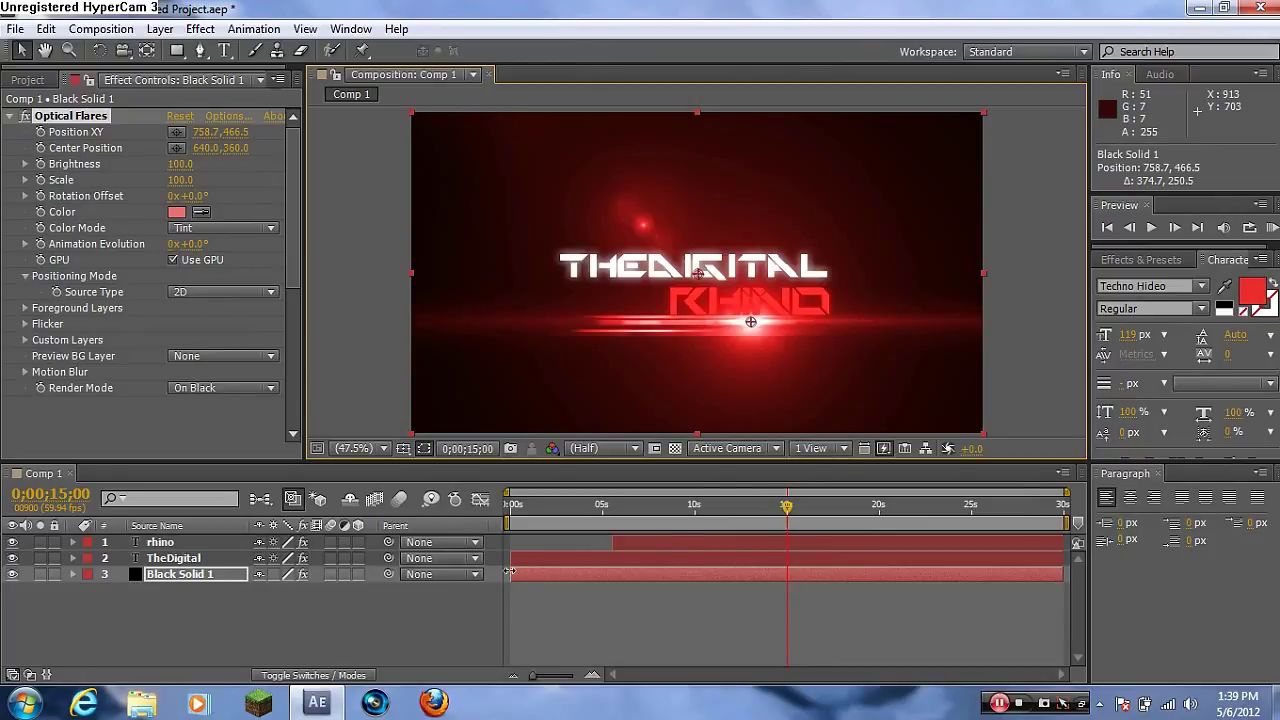
pyautogui.moveTo(512, 574); pyautogui.dragTo(778, 578)
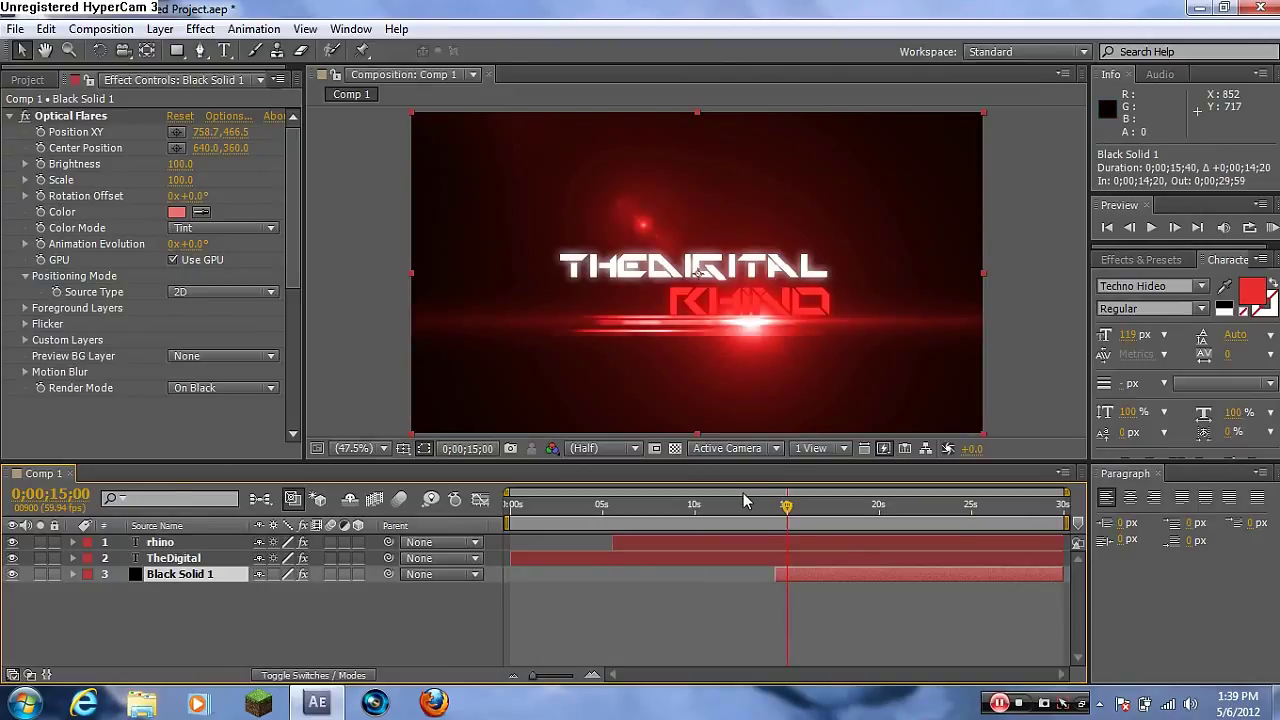
pyautogui.moveTo(787, 511)
pyautogui.mouseDown()
pyautogui.moveTo(764, 510)
pyautogui.moveTo(790, 512)
pyautogui.mouseUp()
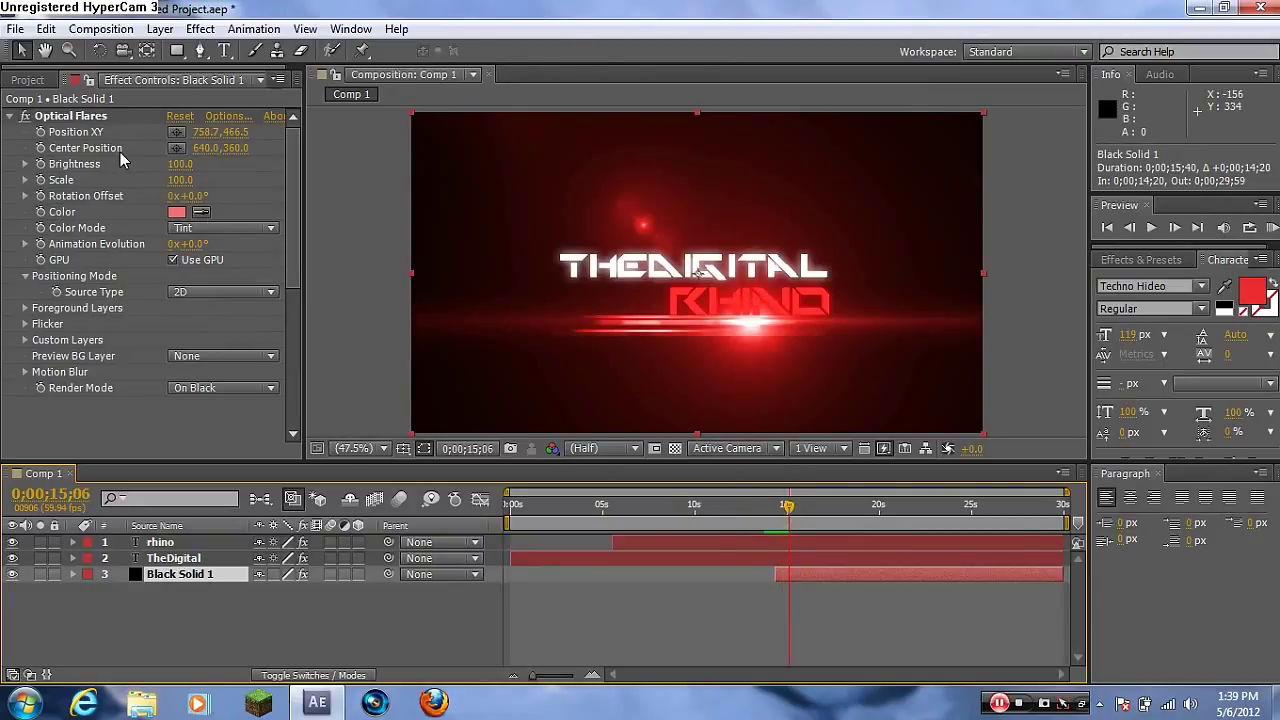
# - Set the Optical Flares Brightness to 0 at 0;00;14;20 and start keyframing it there
pyautogui.click(70, 120)
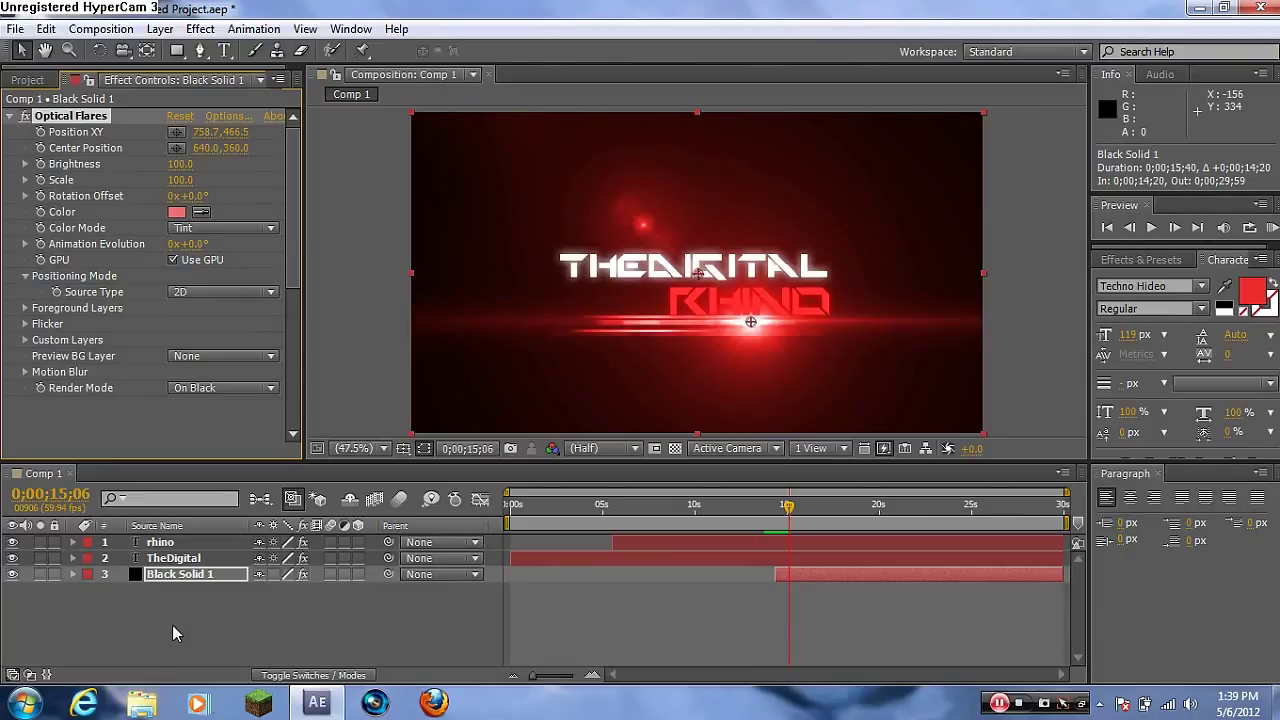
pyautogui.click(173, 579)
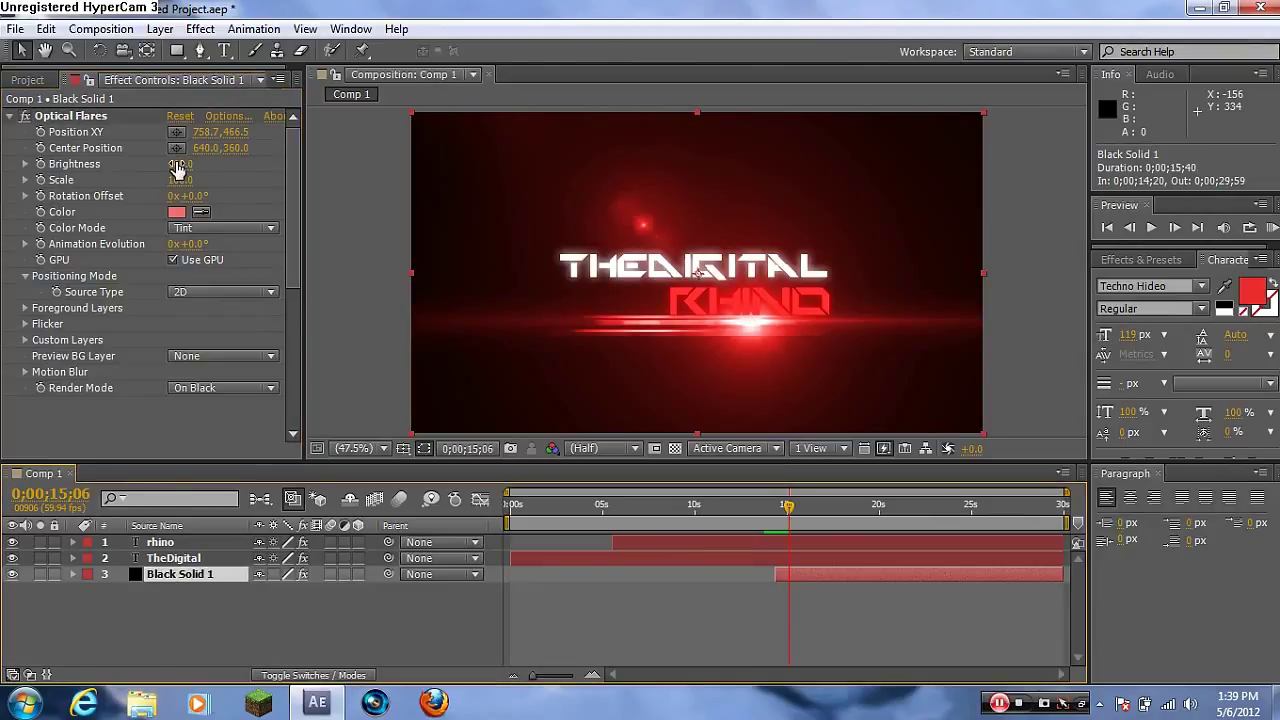
pyautogui.click(179, 164)
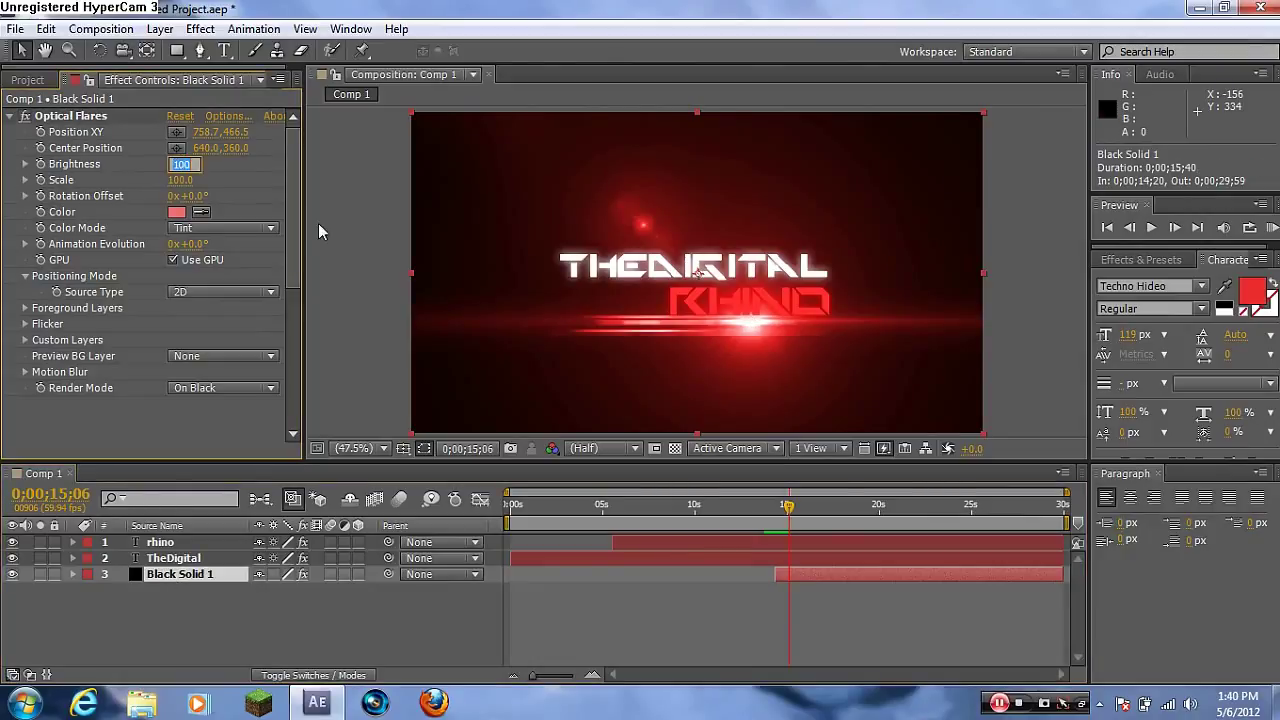
pyautogui.moveTo(790, 505); pyautogui.dragTo(778, 508)
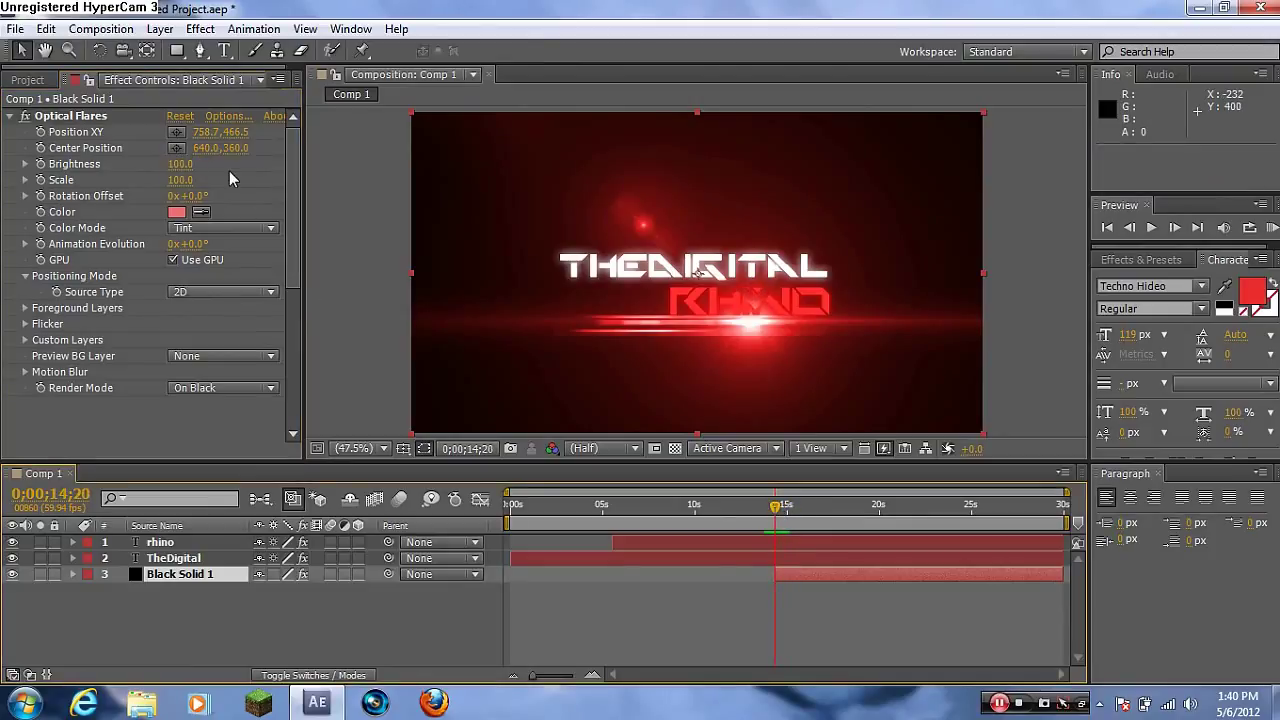
pyautogui.moveTo(179, 164); pyautogui.dragTo(159, 168)
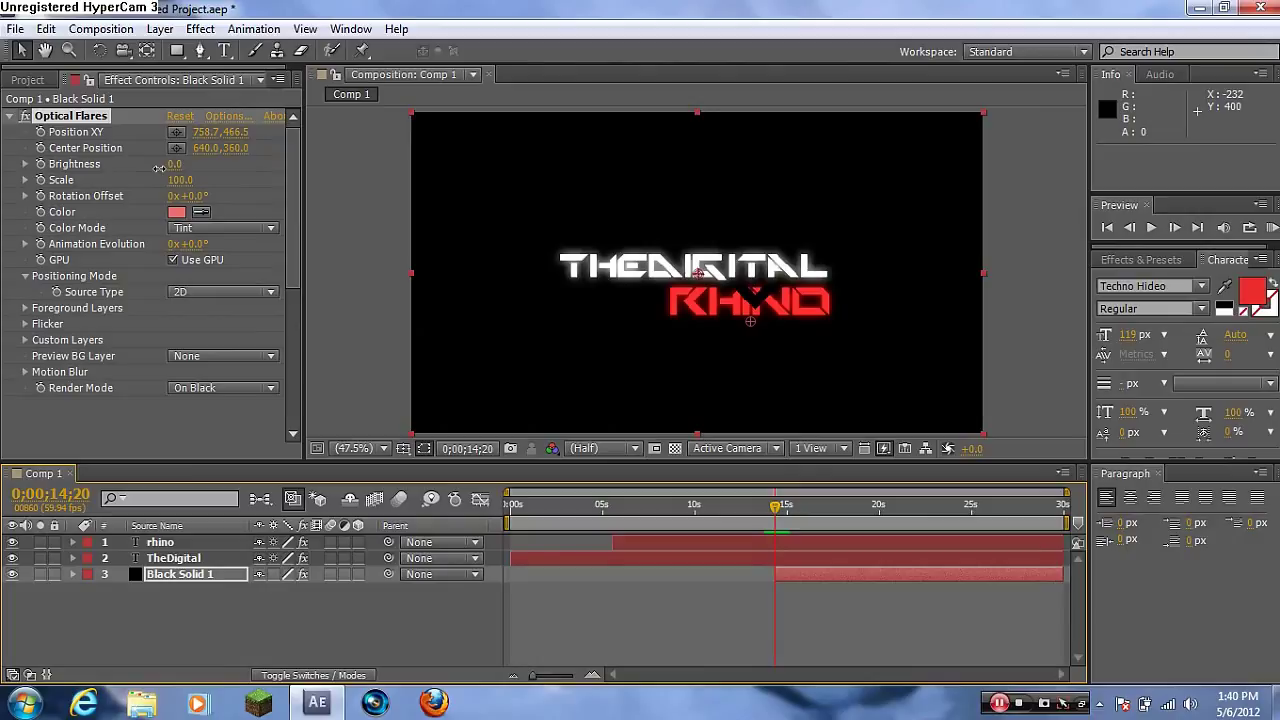
pyautogui.click(779, 509)
pyautogui.moveTo(779, 509); pyautogui.dragTo(786, 509)
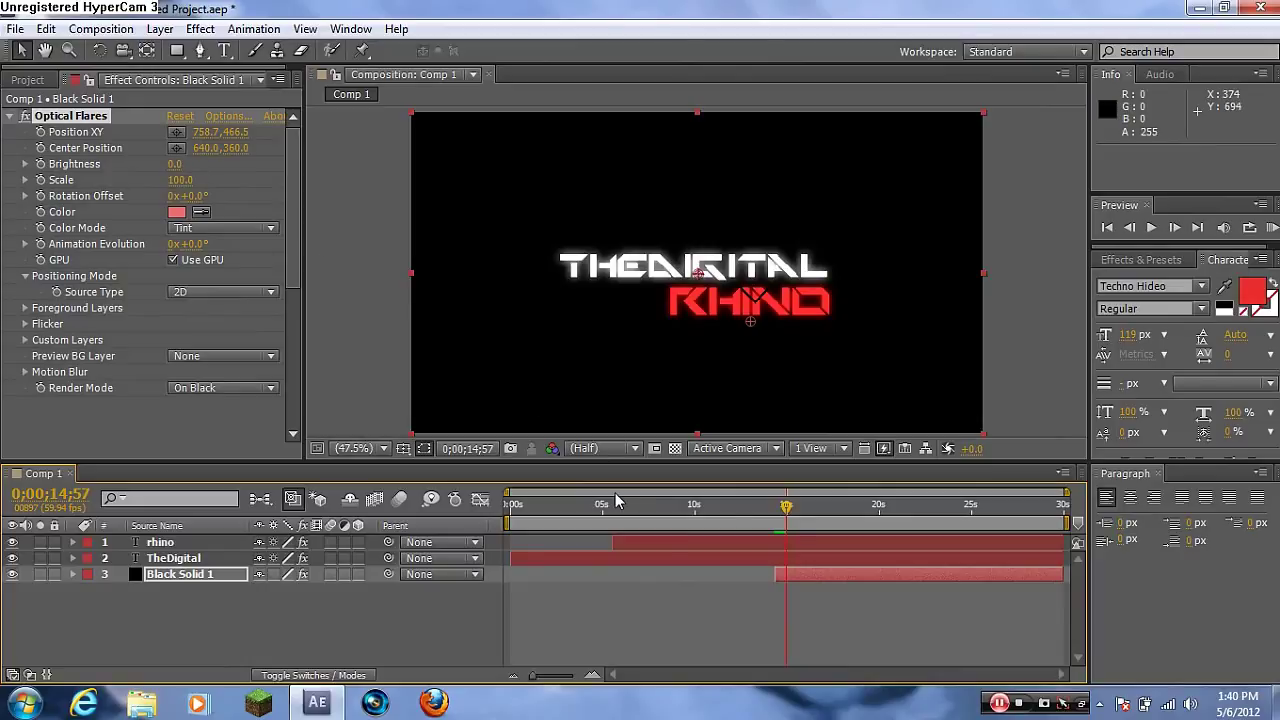
pyautogui.moveTo(786, 508); pyautogui.dragTo(775, 510)
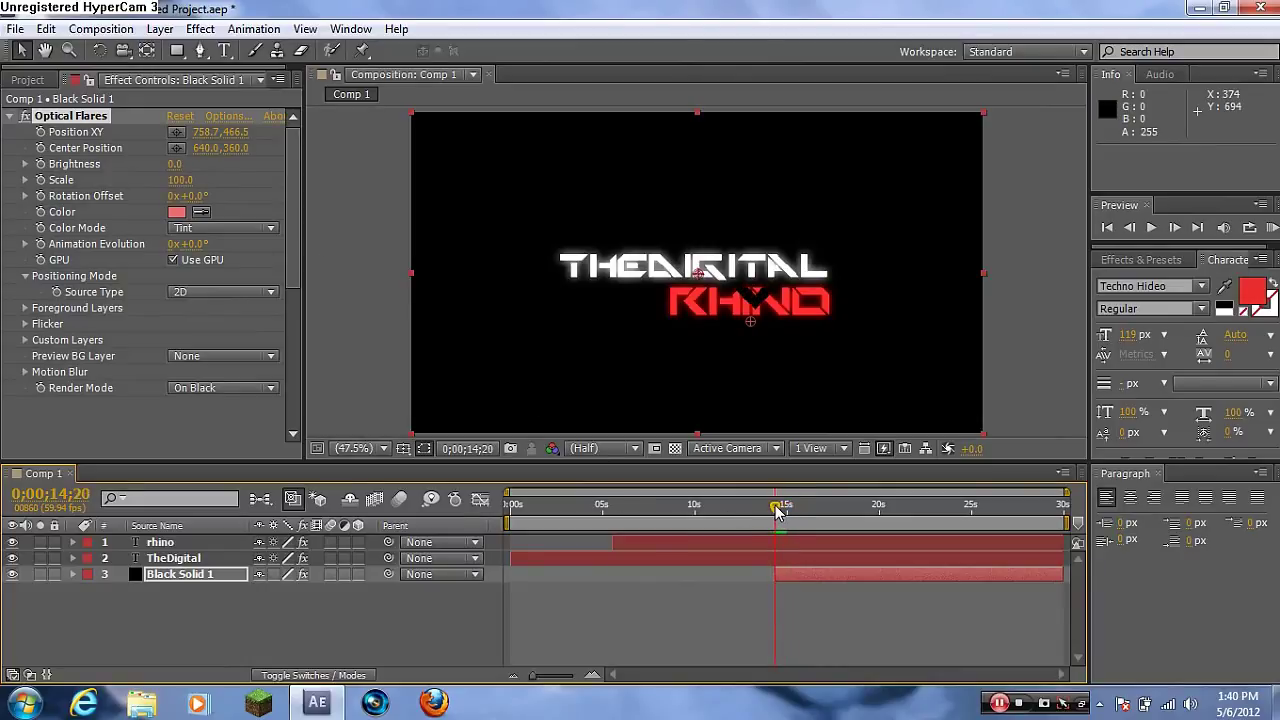
pyautogui.click(40, 165)
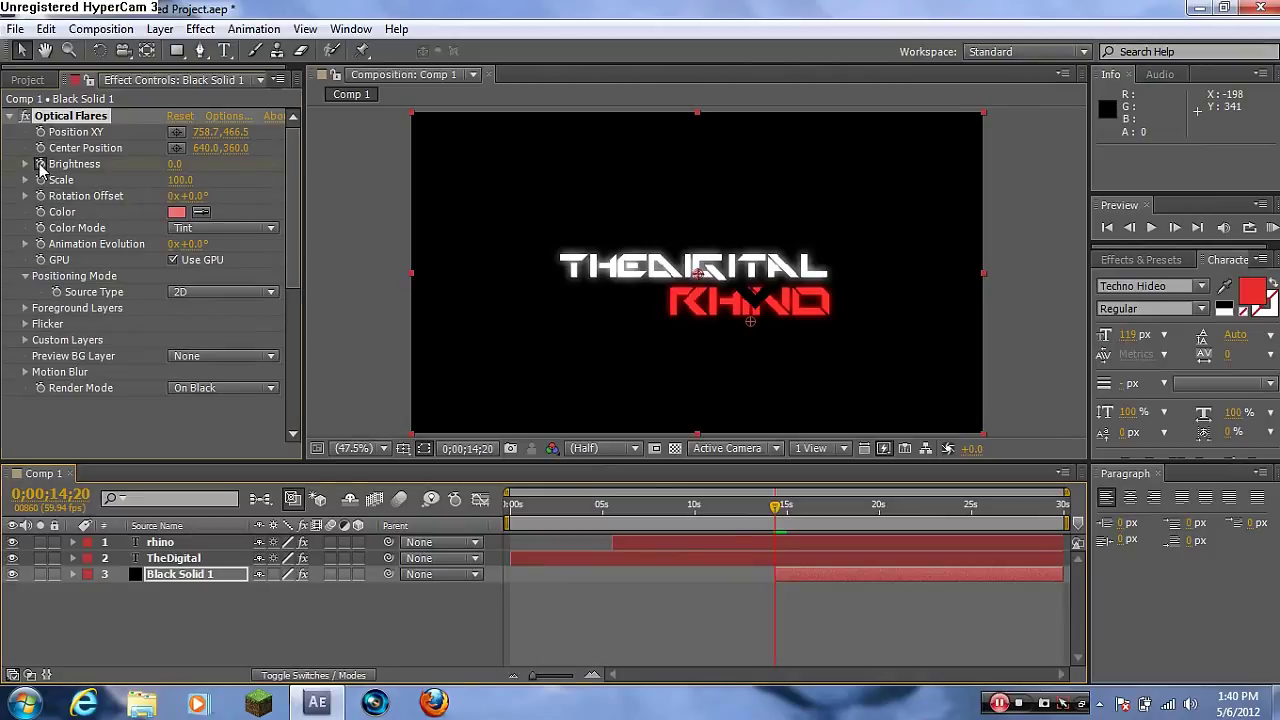
# - Keyframe the flare's Brightness at 500 at 0;00;15;03 and at 100 at 0;00;15;21
pyautogui.moveTo(779, 509); pyautogui.dragTo(789, 511)
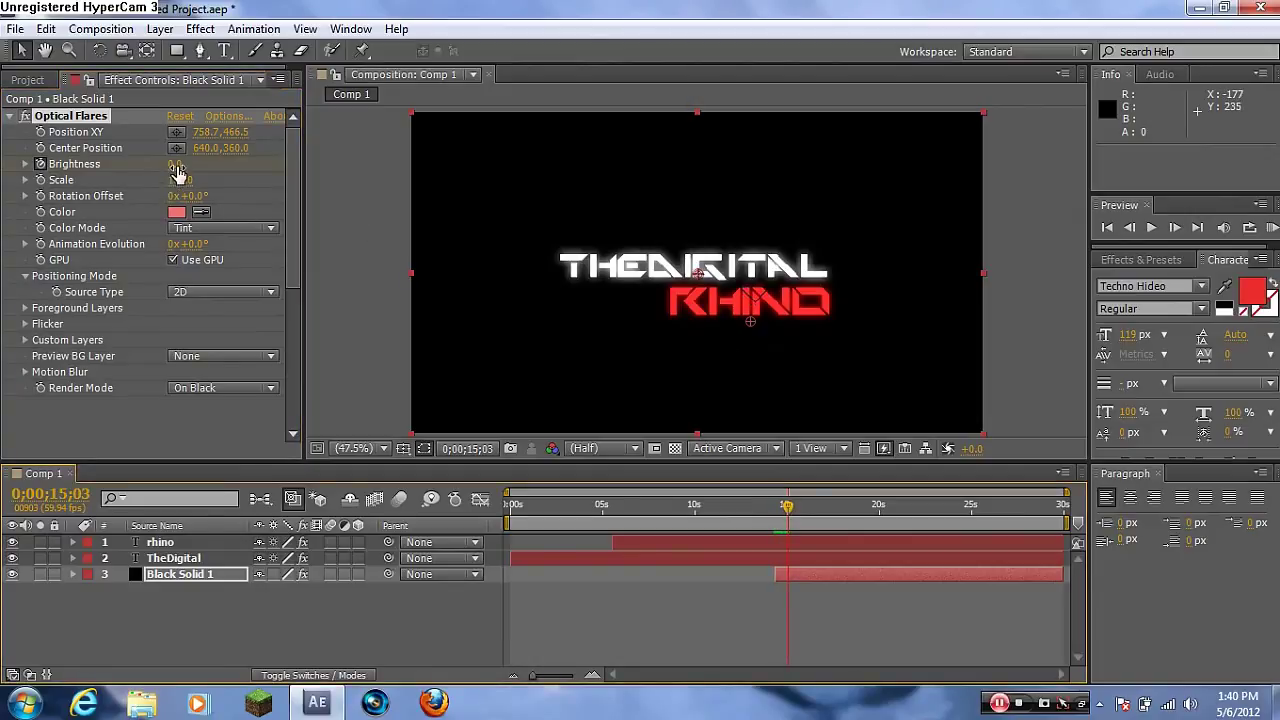
pyautogui.moveTo(176, 163); pyautogui.dragTo(224, 164)
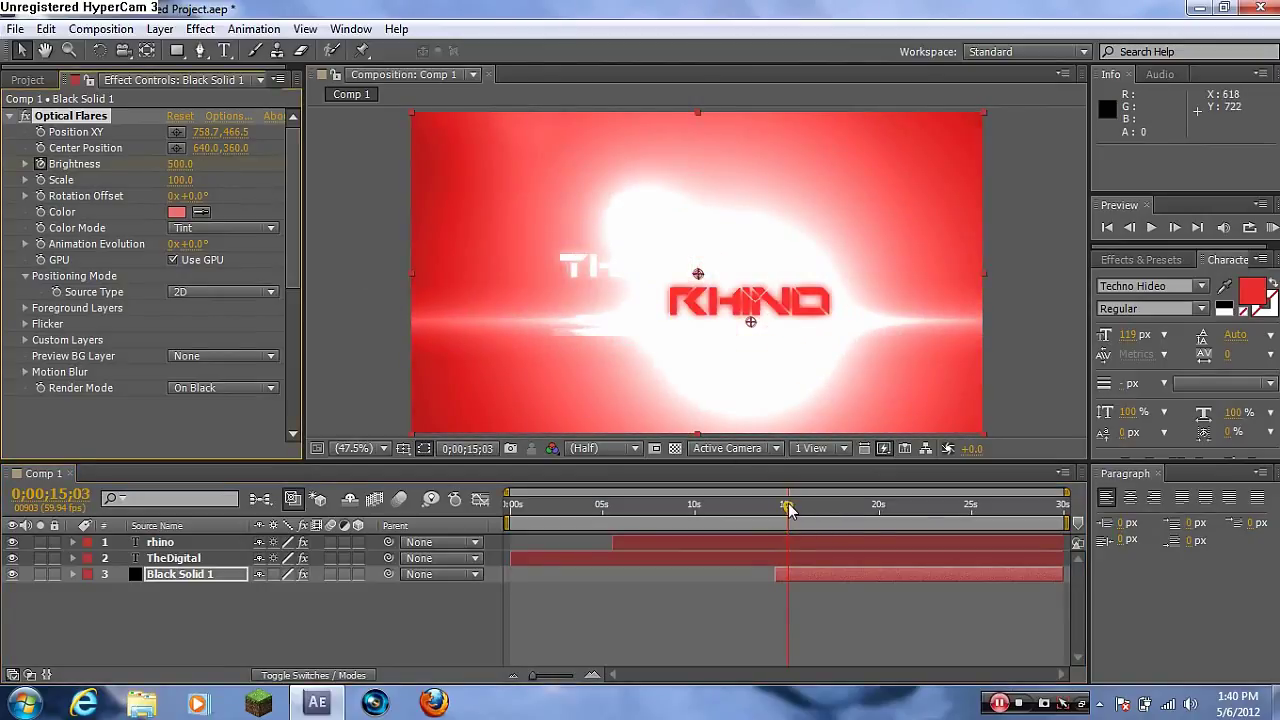
pyautogui.moveTo(788, 510); pyautogui.dragTo(793, 510)
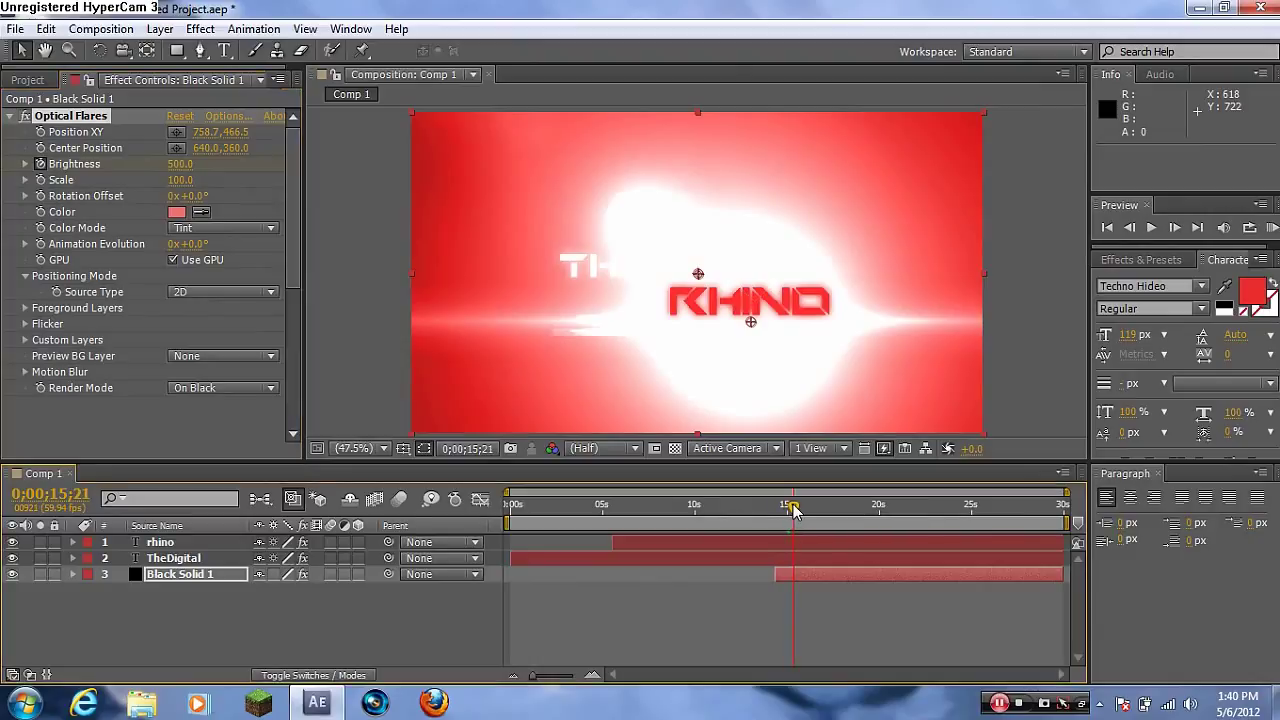
pyautogui.moveTo(183, 165); pyautogui.dragTo(144, 165)
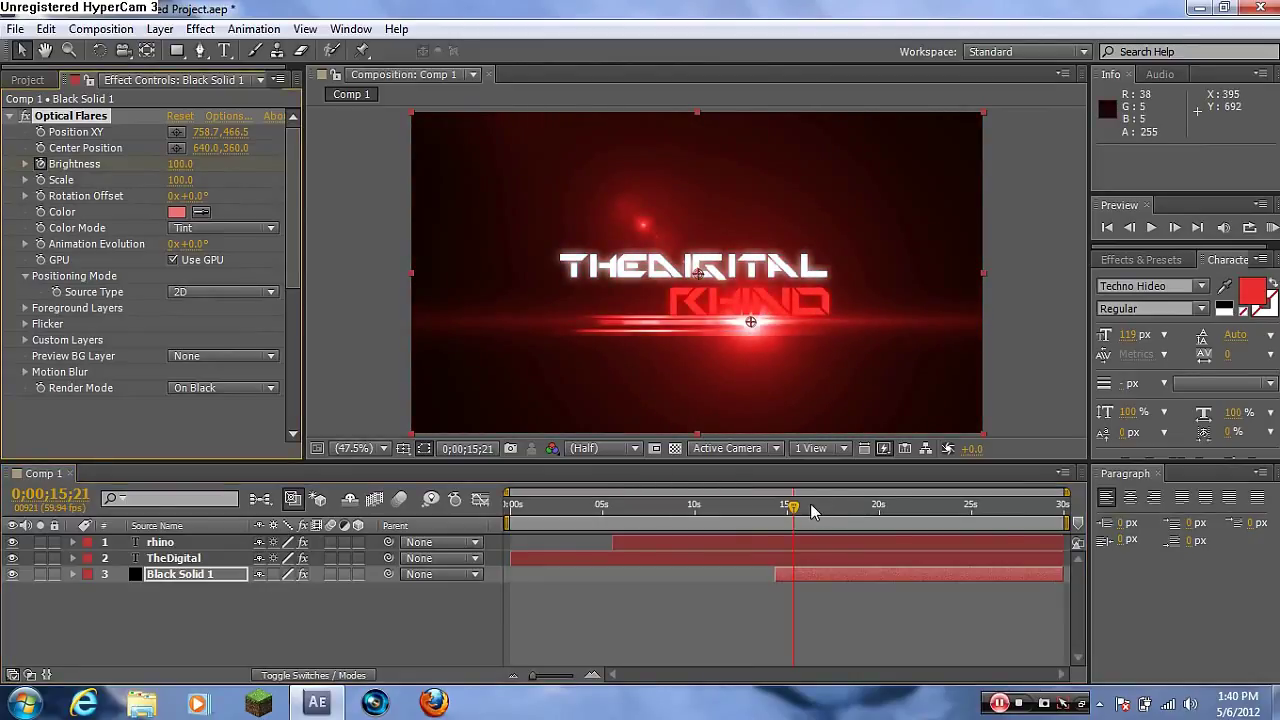
# - Keyframe the flare's Flicker at 0;00;15;34 with Speed 38 and Amount 34
pyautogui.moveTo(793, 507); pyautogui.dragTo(797, 507)
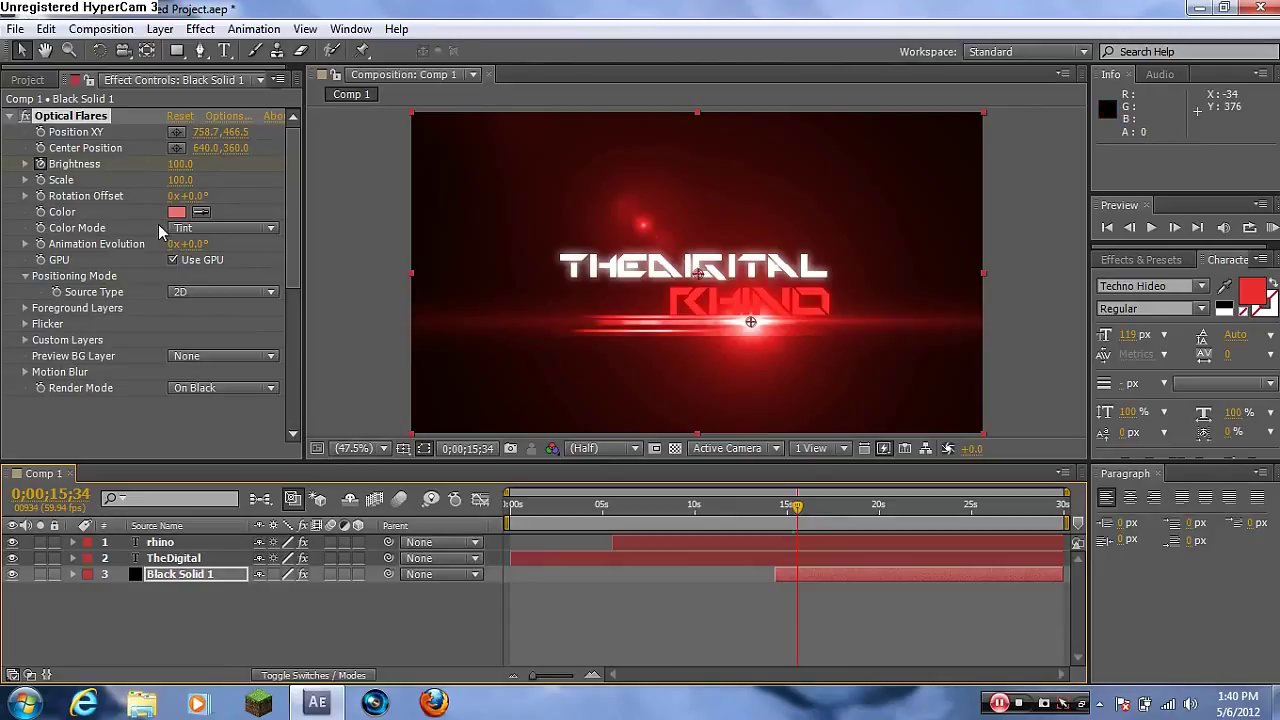
pyautogui.click(26, 324)
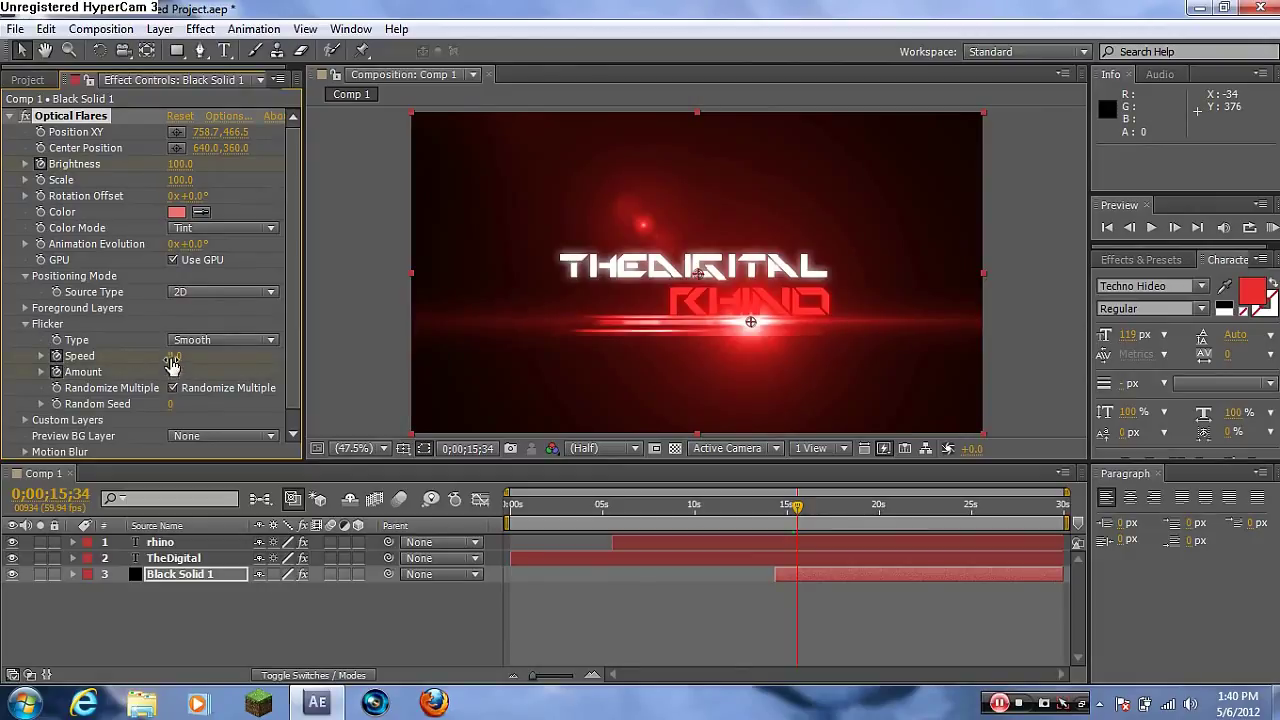
pyautogui.moveTo(174, 371); pyautogui.dragTo(195, 371)
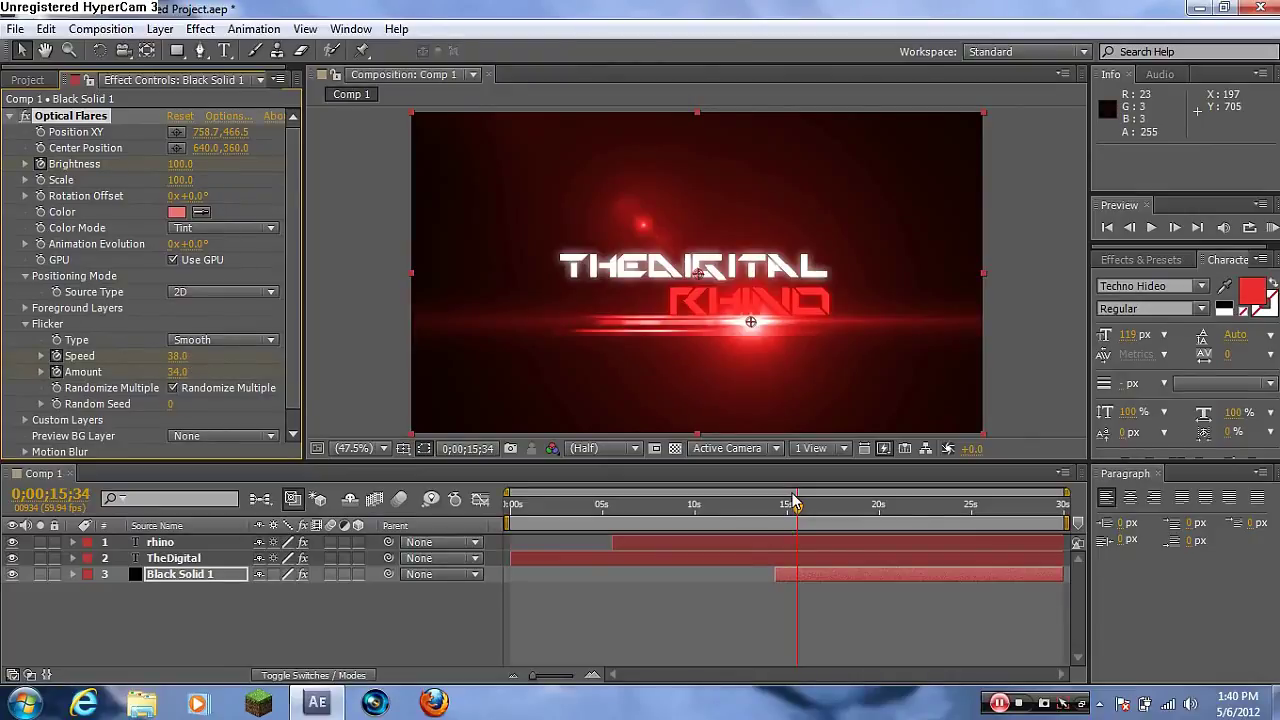
# - Run a RAM preview of the whole title animation from 0;00;00;00 and play it back
pyautogui.moveTo(797, 508); pyautogui.dragTo(508, 500)
pyautogui.click(1271, 230)
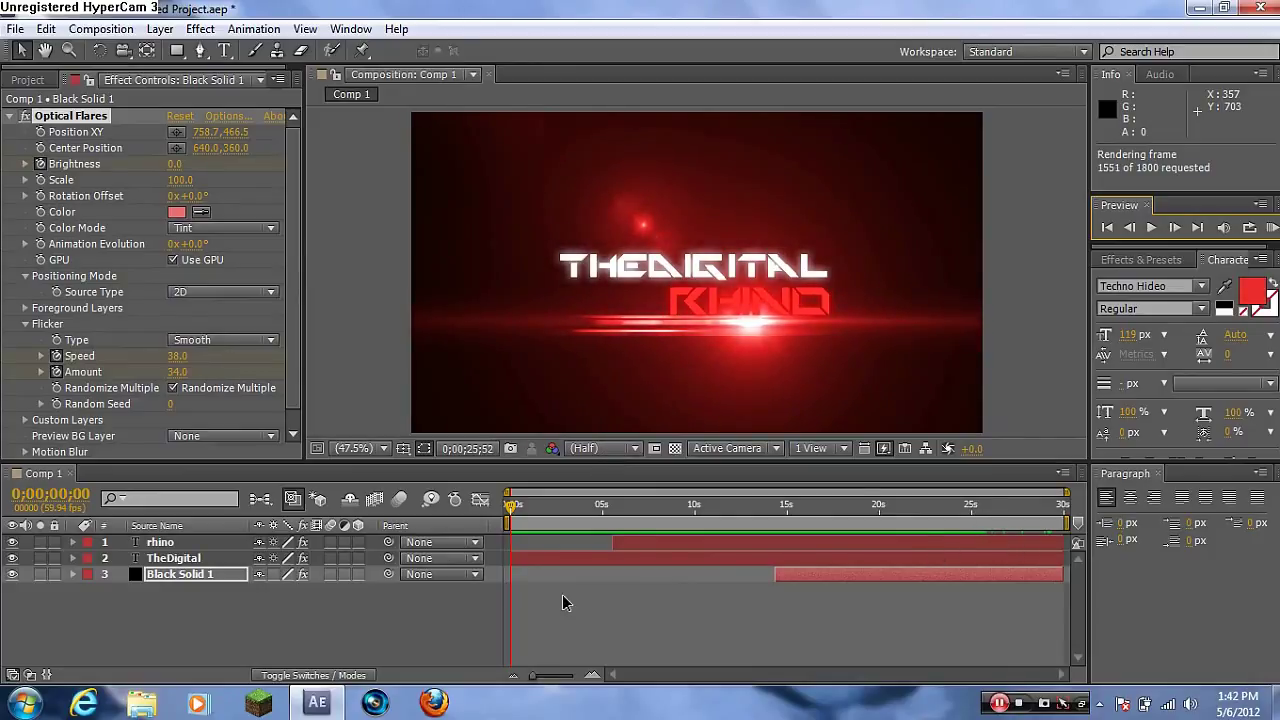
pyautogui.click(1150, 229)
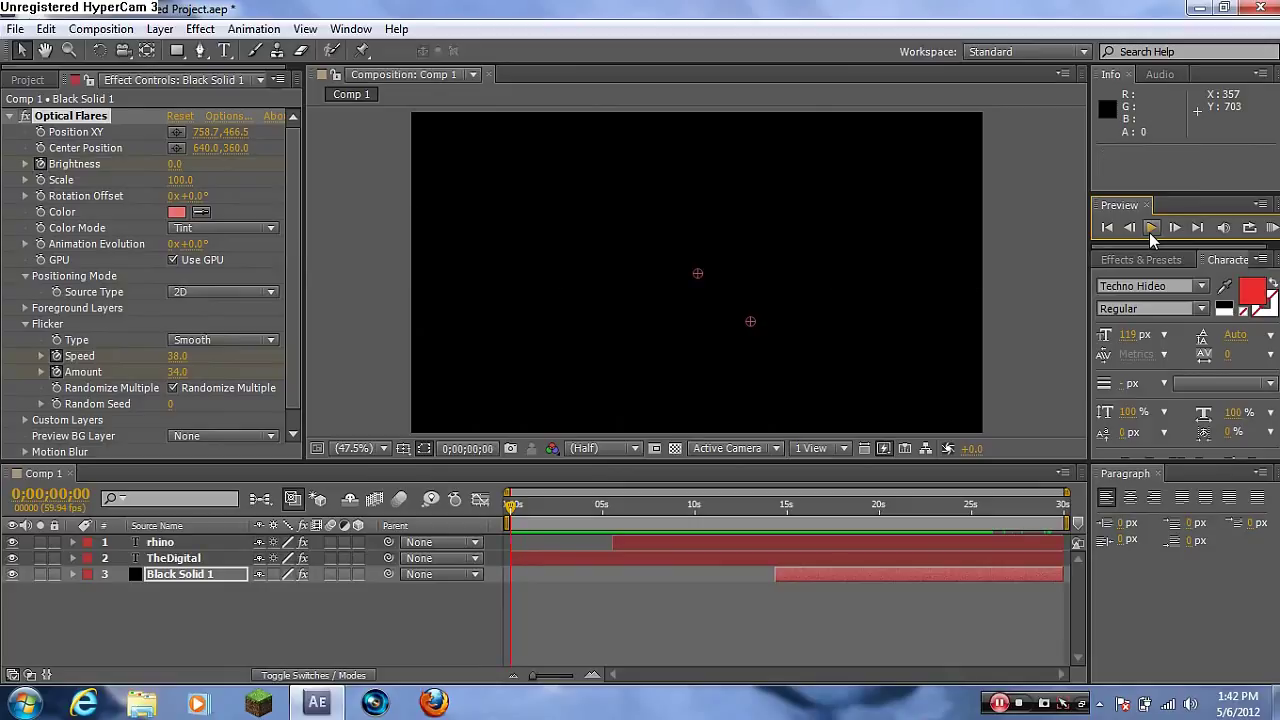
# - Set the composition preview resolution to Full, scrub through the text reveals, and return the current time to 0;00;00;00
pyautogui.click(636, 449)
pyautogui.click(604, 498)
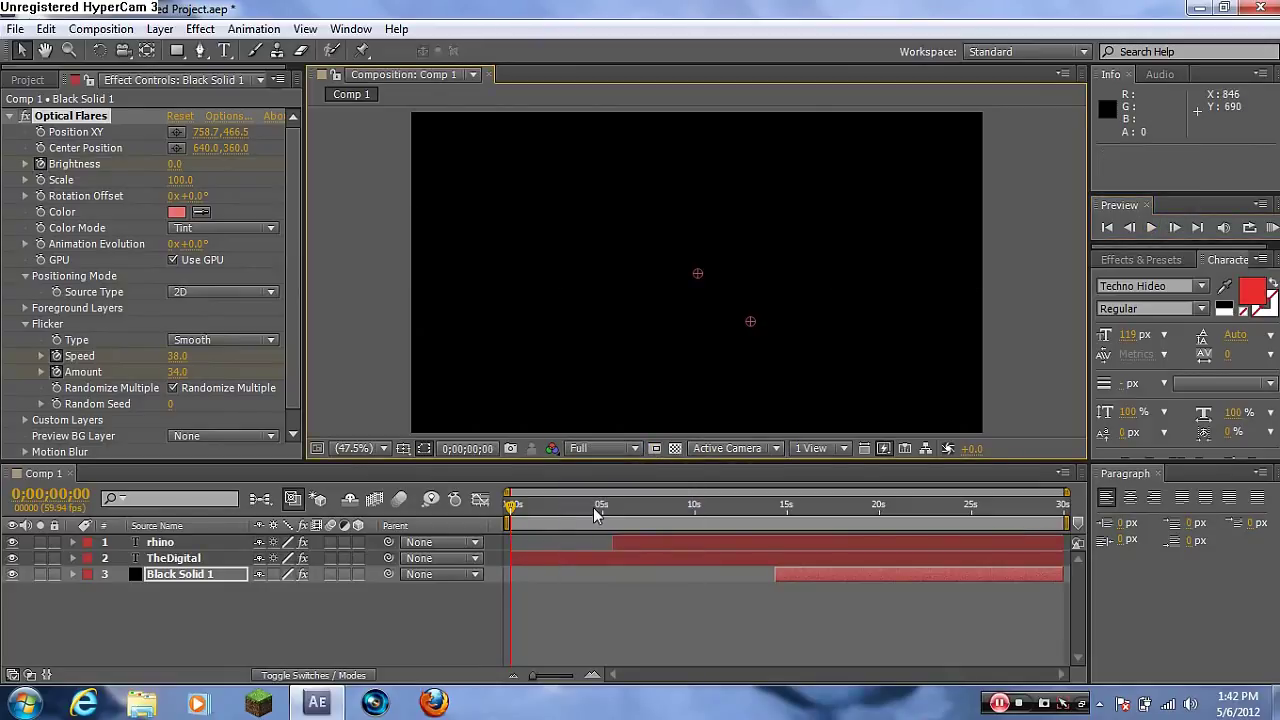
pyautogui.click(510, 506)
pyautogui.moveTo(512, 512); pyautogui.dragTo(614, 507)
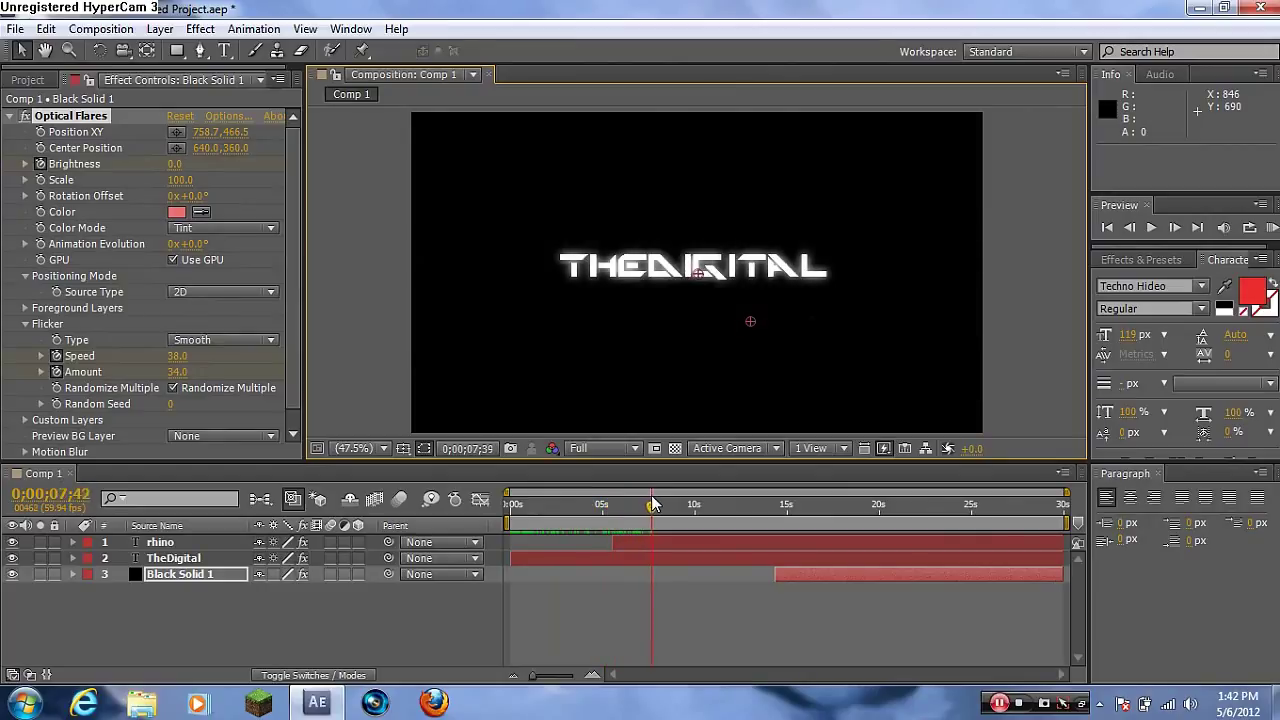
pyautogui.moveTo(678, 503); pyautogui.dragTo(460, 580)
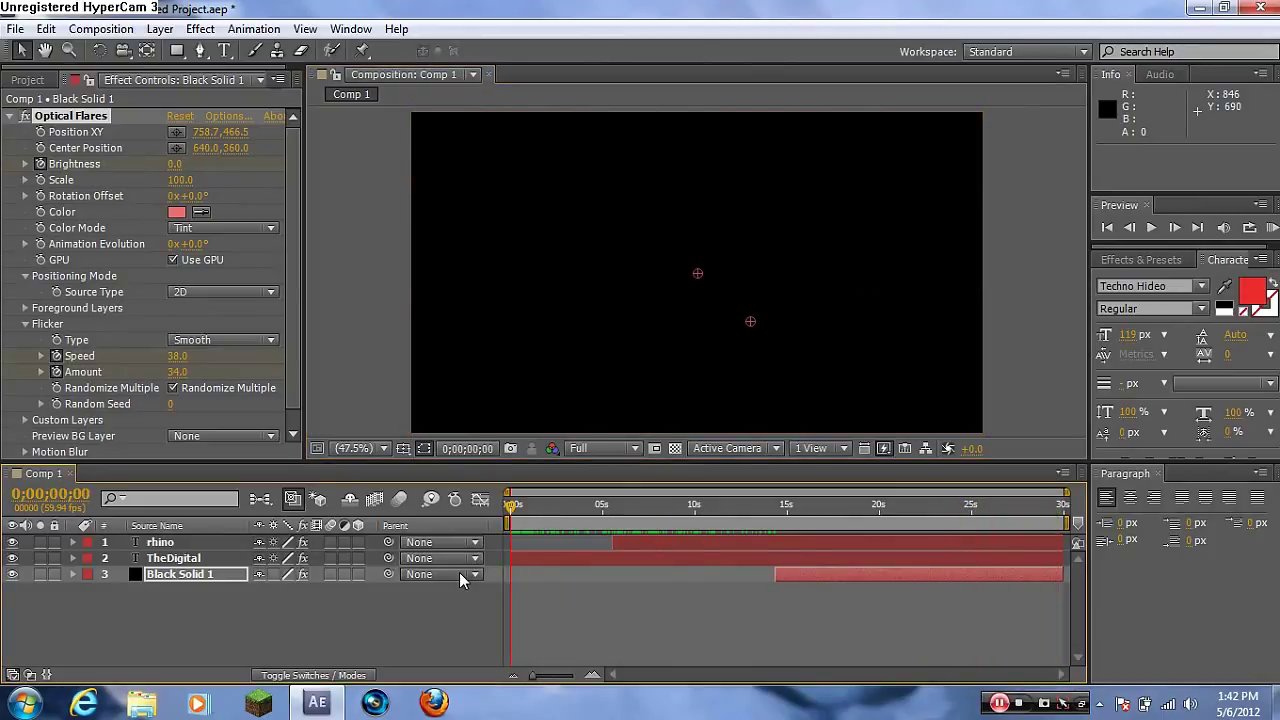
# - Add Comp 1 to the render queue and set its output to an AVI file named Comp 1 on the Desktop
pyautogui.click(101, 29)
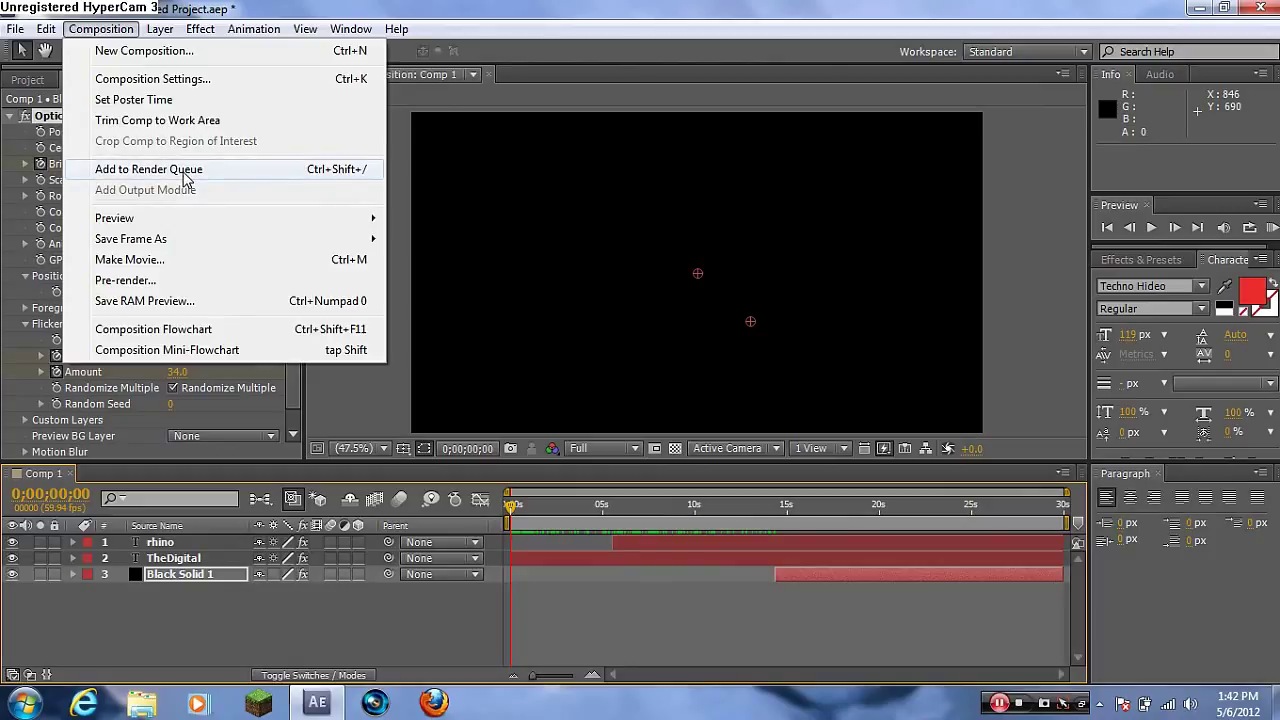
pyautogui.click(186, 172)
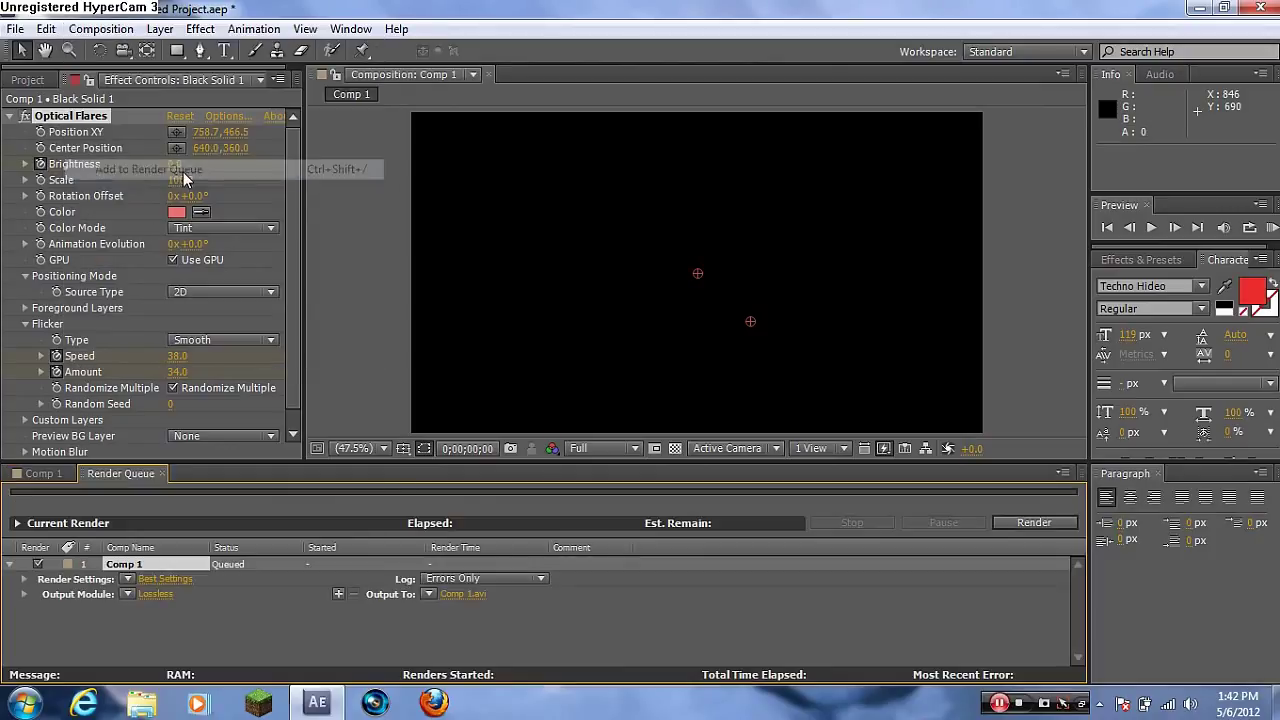
pyautogui.click(467, 593)
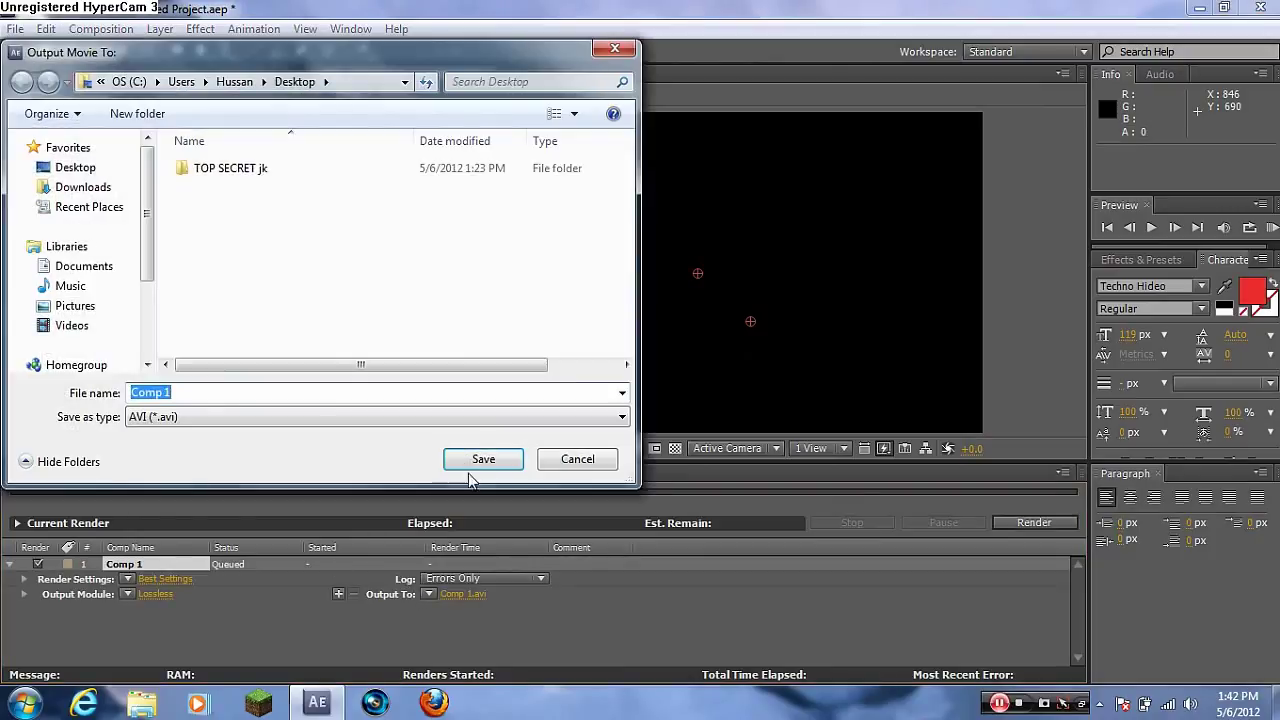
pyautogui.click(80, 170)
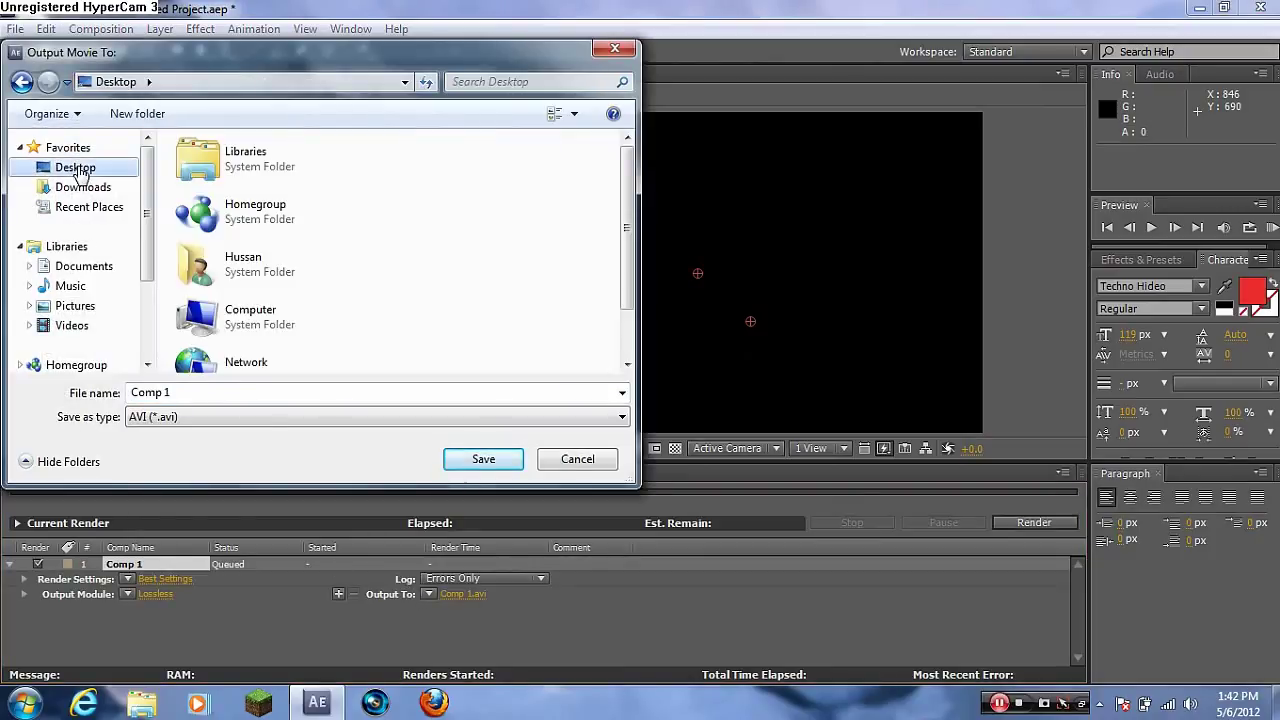
pyautogui.click(482, 460)
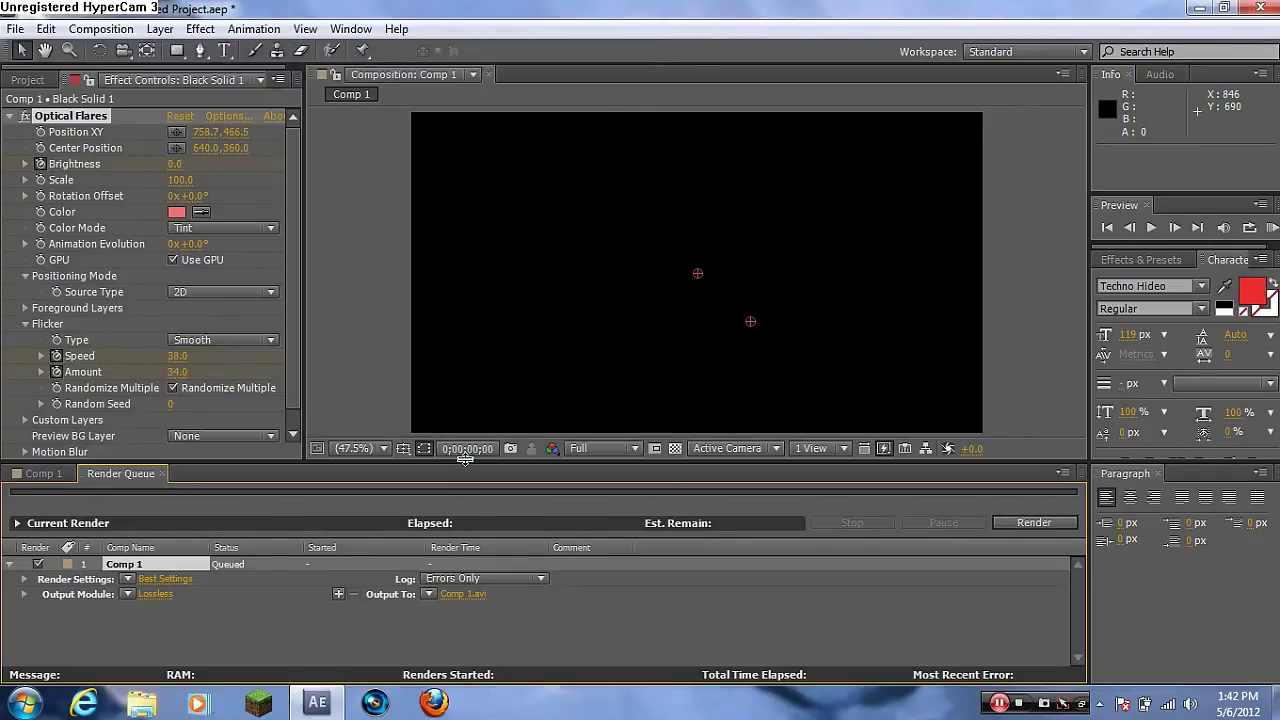
# - Check the output module settings without changing them and start rendering Comp 1
pyautogui.click(153, 593)
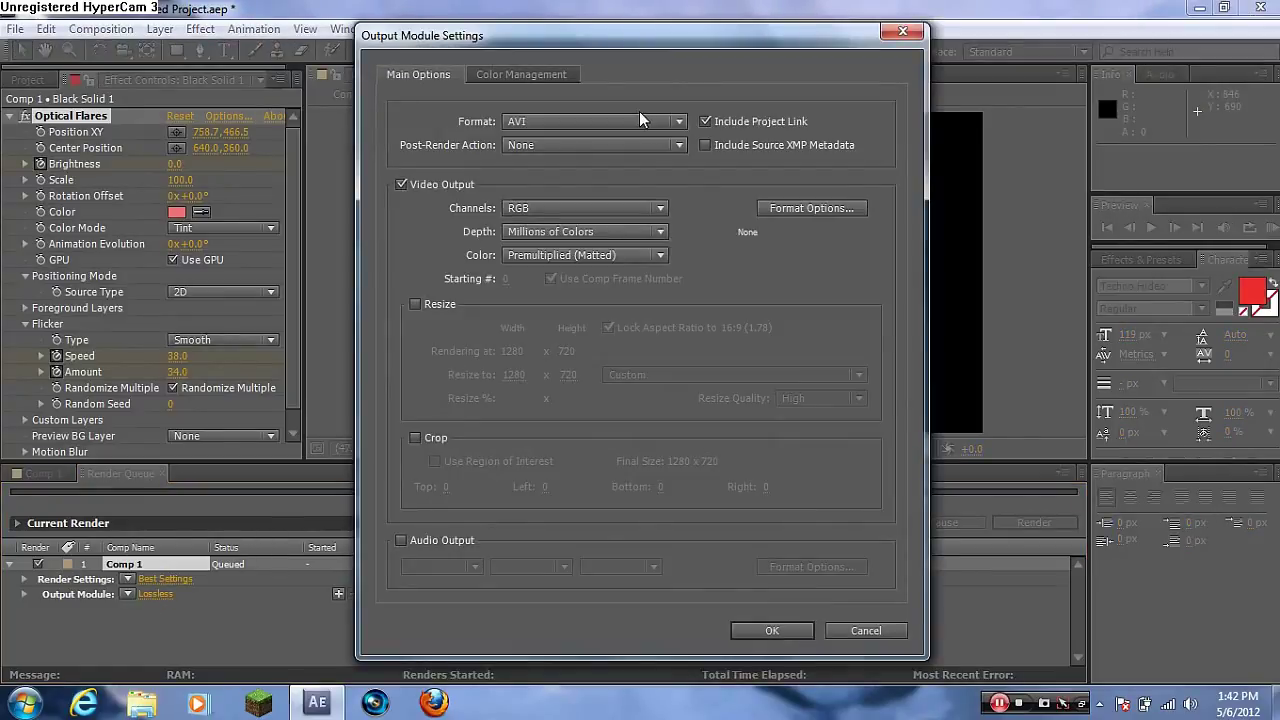
pyautogui.click(888, 38)
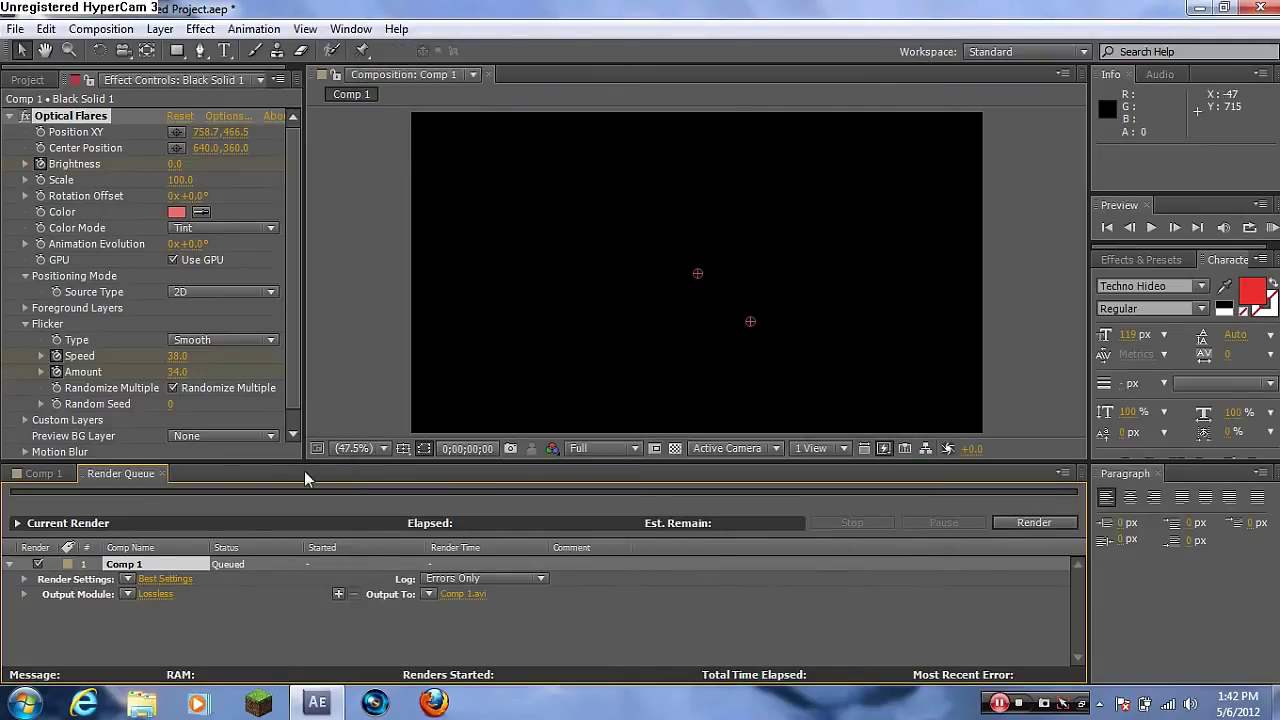
pyautogui.click(1040, 523)
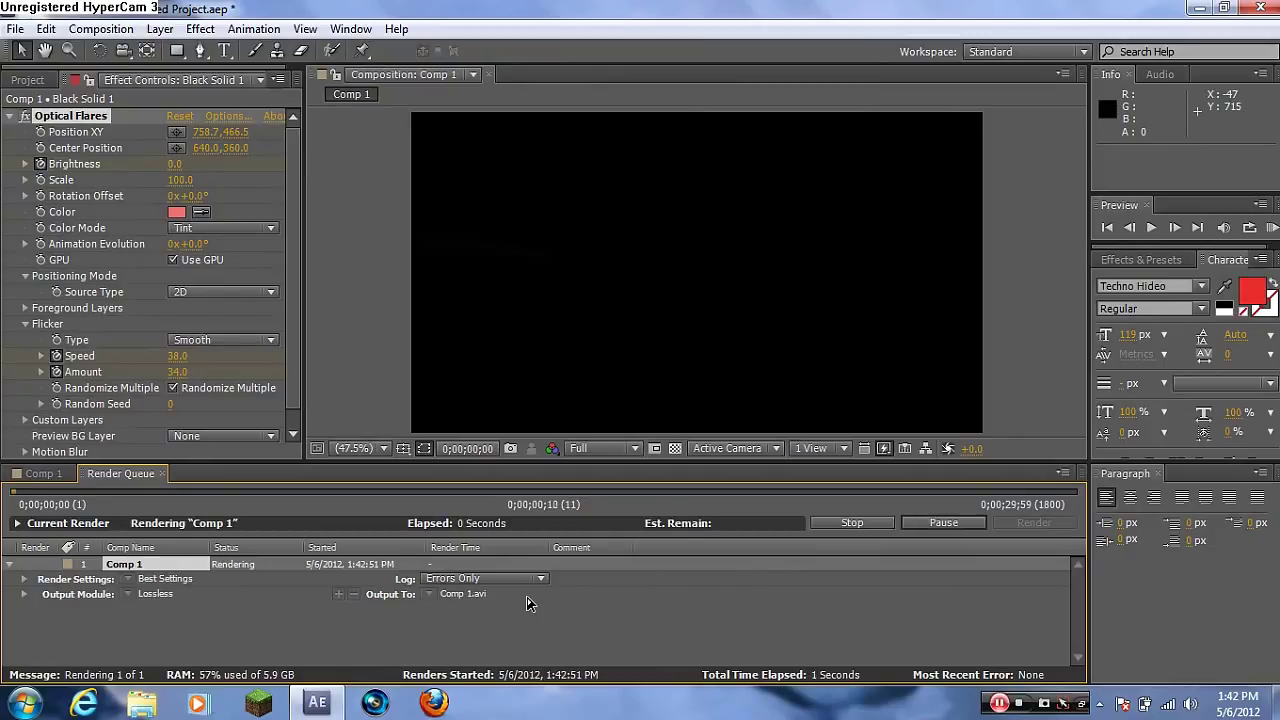